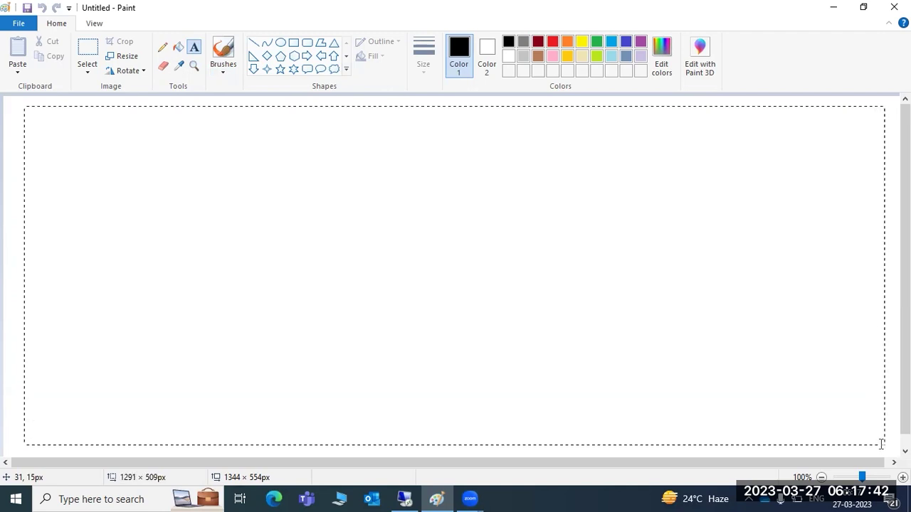
Step: Enter the title "TMS :" in the text box and underline it with a row of eight equals signs
type("TMS :")
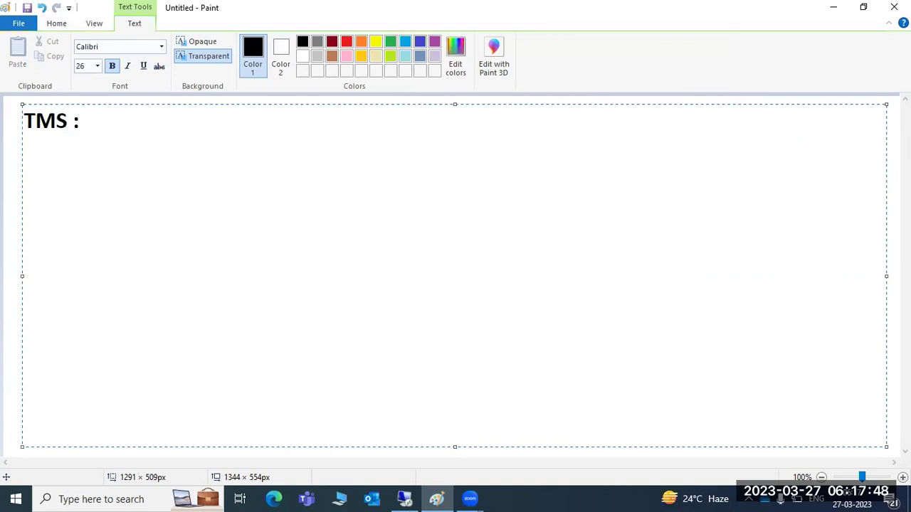
key("Return")
type("========")
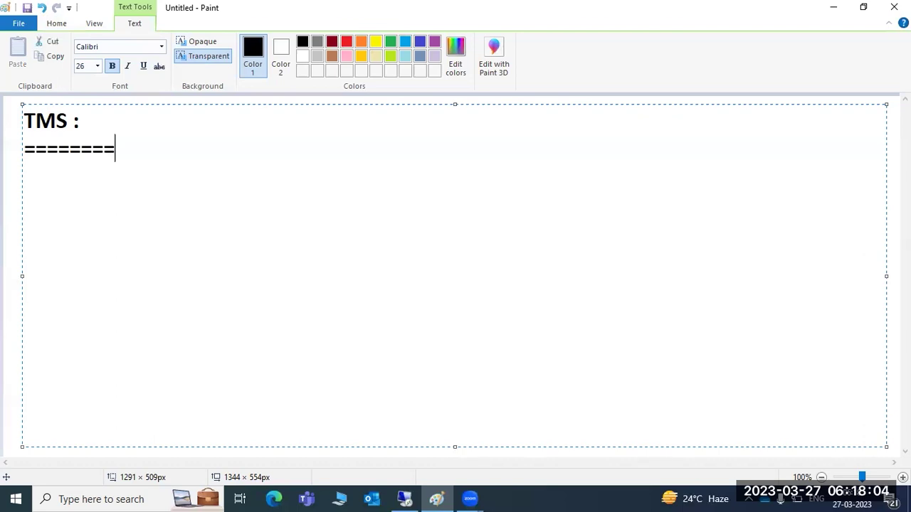
left_click(12, 171)
Step: Draw three evenly spaced rectangles, each about 180 × 115 px, in a row below the title
left_click(293, 42)
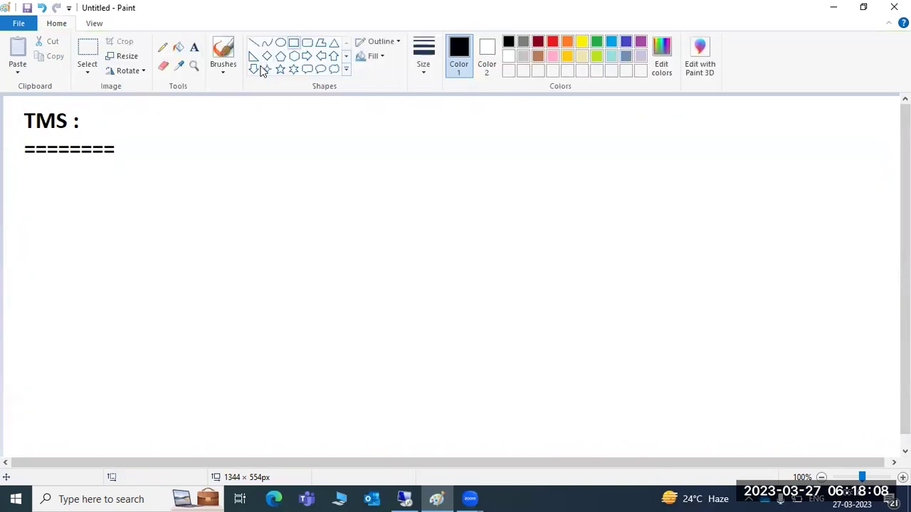
left_click_drag(109, 173, 232, 245)
left_click_drag(371, 169, 498, 243)
left_click_drag(629, 167, 749, 243)
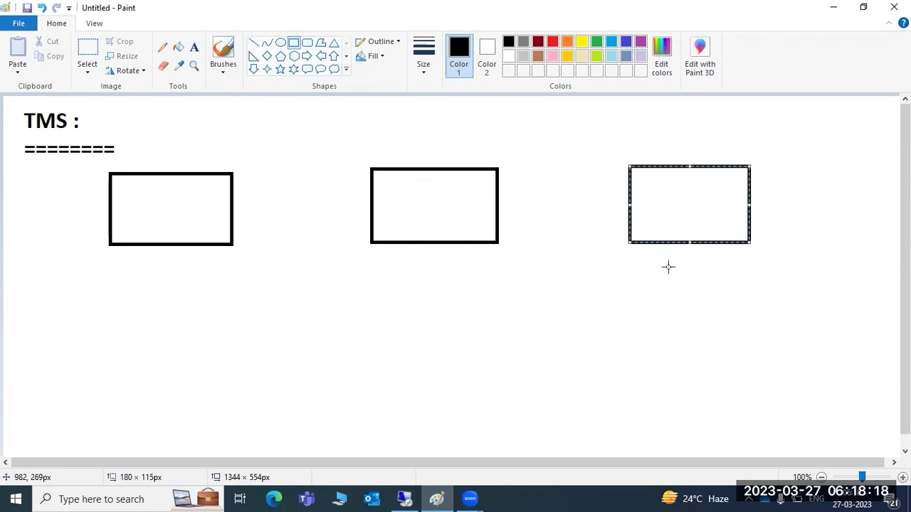
Step: Label the three rectangles DEV, QAS and PRD, in that order, with text inside each one
left_click(194, 47)
left_click(131, 213)
type("DEV")
left_click(398, 209)
left_click(396, 211)
type("QAS")
left_click(657, 203)
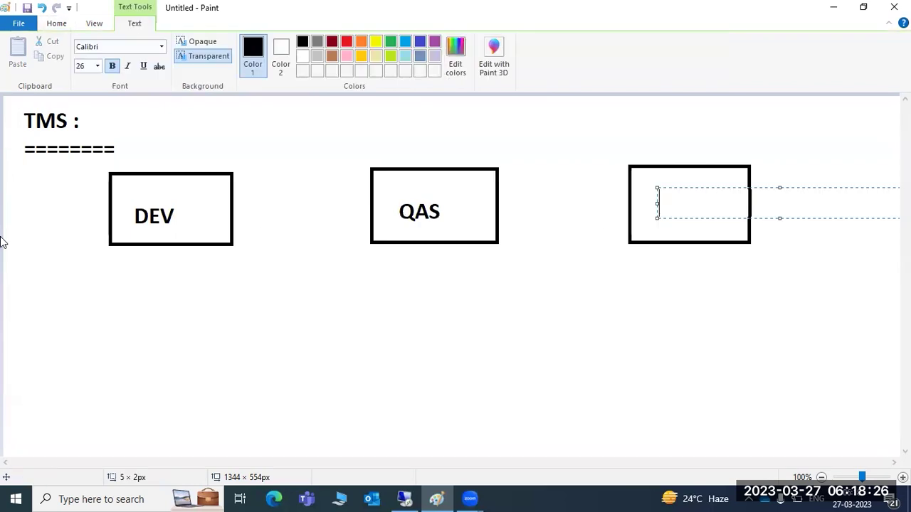
type("PRD")
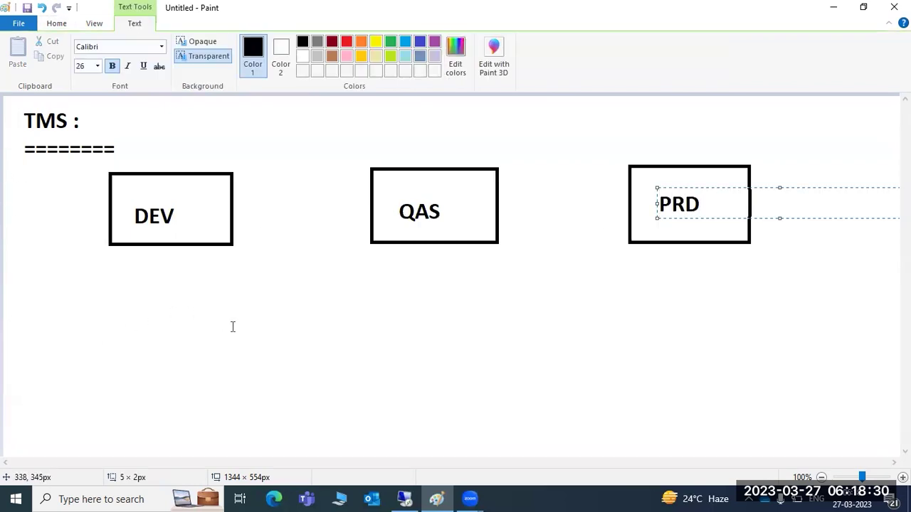
left_click(242, 303)
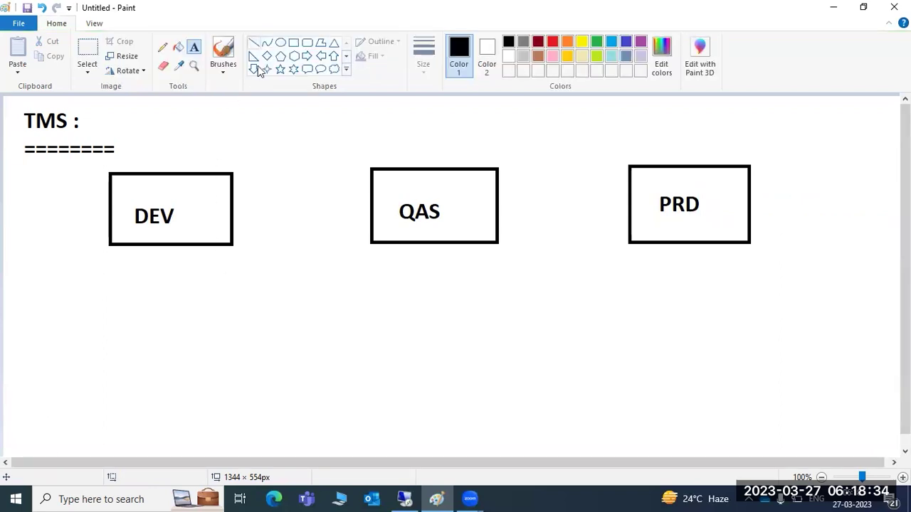
Step: Draw a line leading into the DEV box and short line marks inside DEV, inside QAS and beside the TMS title
left_click(254, 43)
left_click_drag(61, 203, 184, 190)
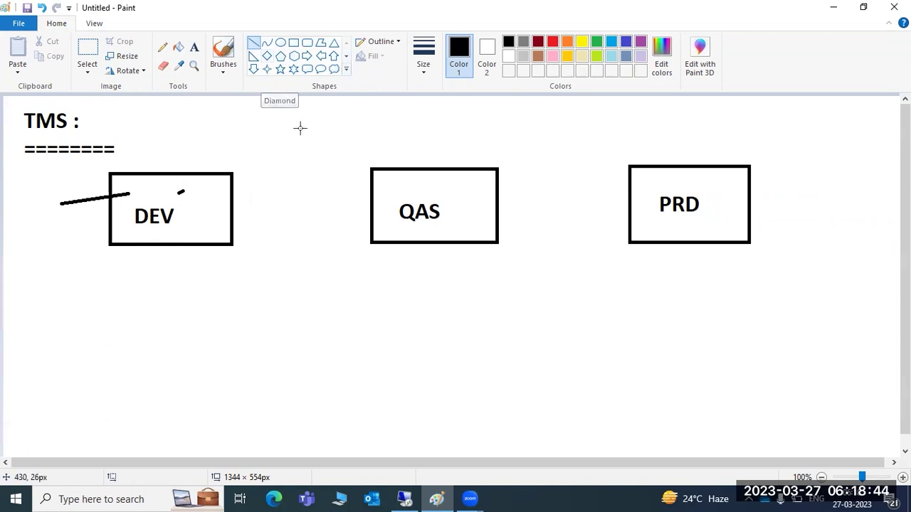
left_click_drag(409, 195, 415, 192)
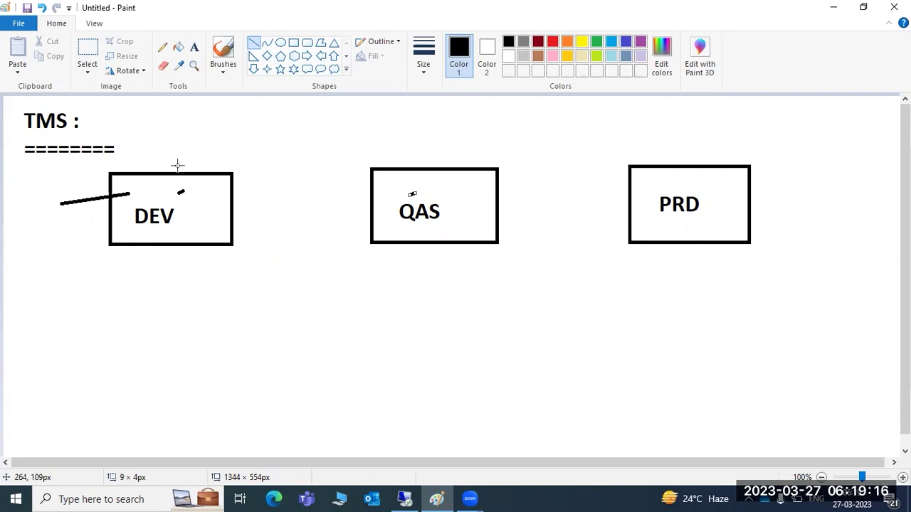
left_click_drag(101, 126, 101, 118)
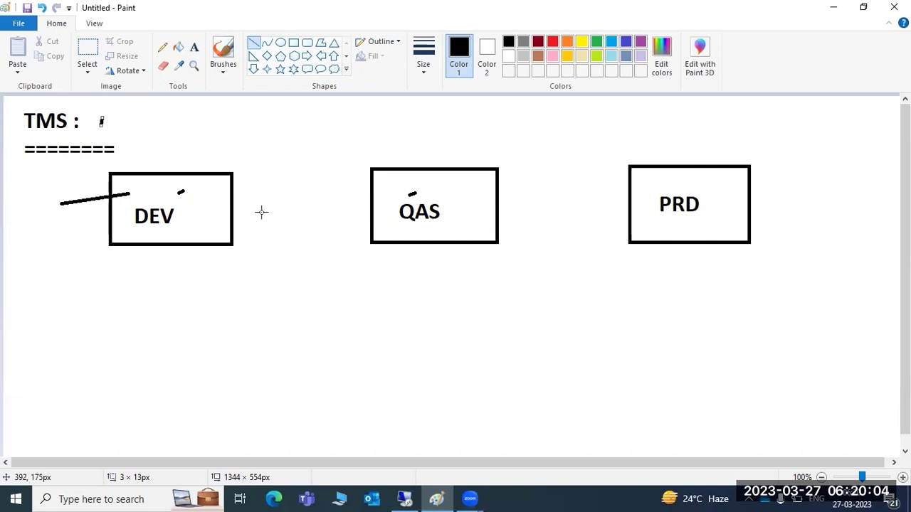
Step: Draw connecting arrows from the DEV box to the QAS box and from QAS to the PRD box
mouse_move(200, 204)
left_mouse_down()
mouse_move(415, 197)
mouse_move(404, 191)
mouse_move(412, 204)
left_mouse_up()
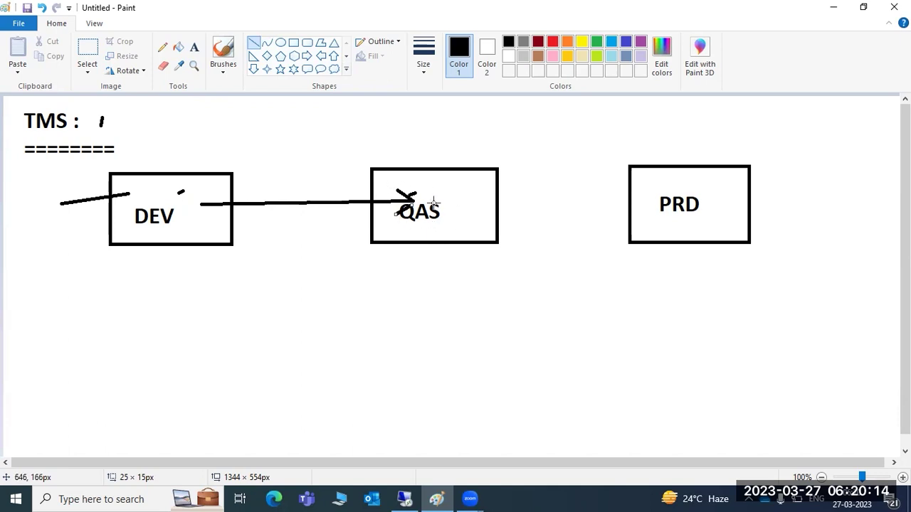
mouse_move(481, 201)
left_mouse_down()
mouse_move(682, 192)
mouse_move(678, 207)
left_mouse_up()
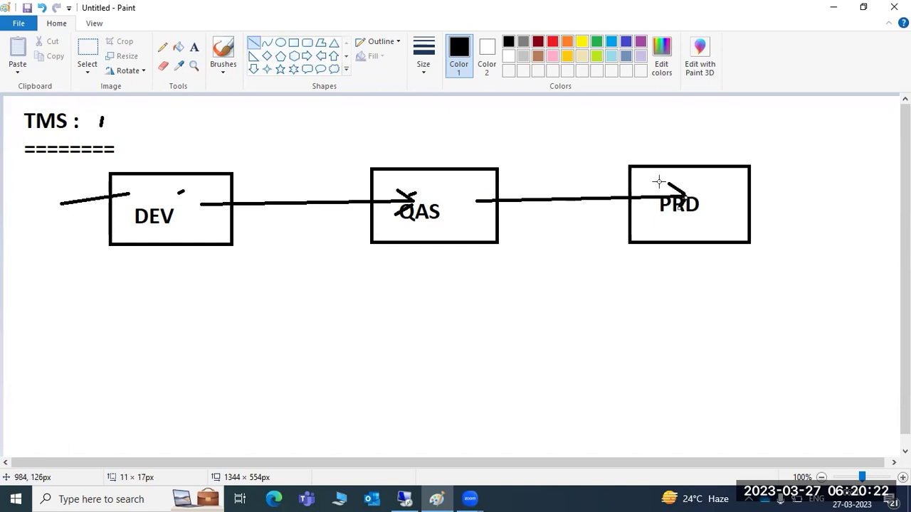
Step: Draw five straight lines running from outside into the right-hand part of the PRD box
left_click_drag(882, 138, 742, 183)
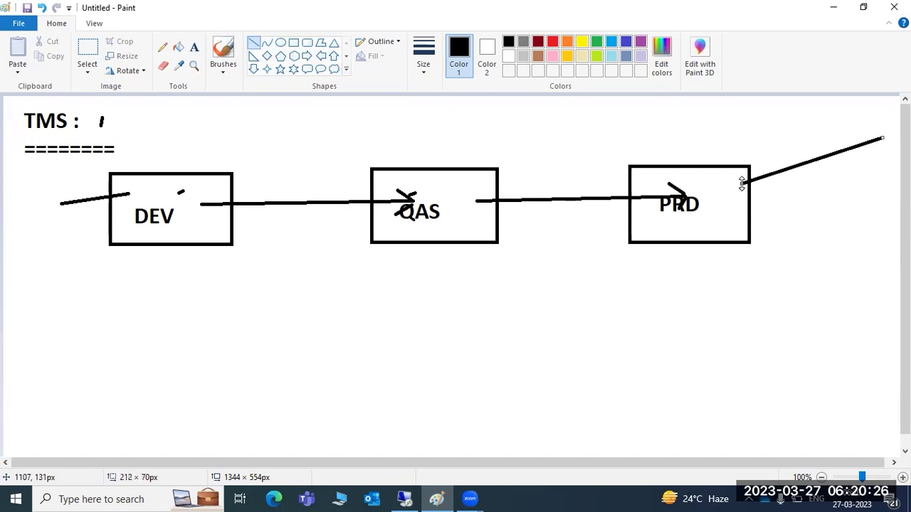
left_click_drag(858, 173, 739, 196)
left_click_drag(812, 212, 740, 211)
left_click_drag(746, 272, 732, 231)
left_click_drag(732, 134, 731, 179)
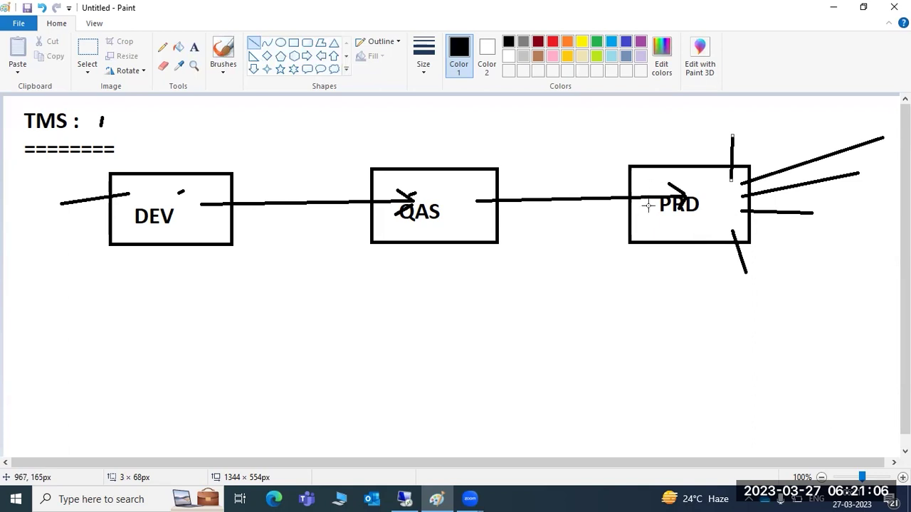
Step: Draw slanted lines across the upper right corner of the DEV box and the lower left edge of the QAS box
left_click_drag(186, 193, 233, 165)
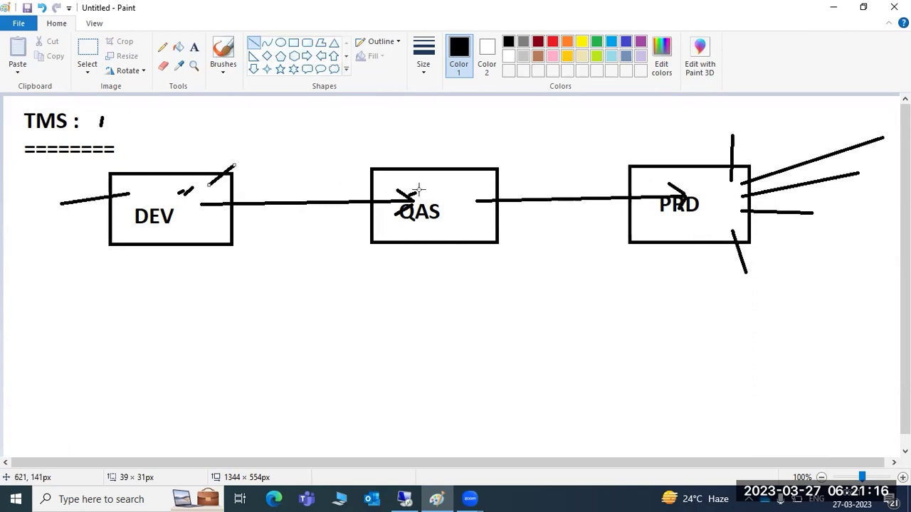
left_click_drag(178, 192, 262, 170)
left_click_drag(429, 228, 345, 246)
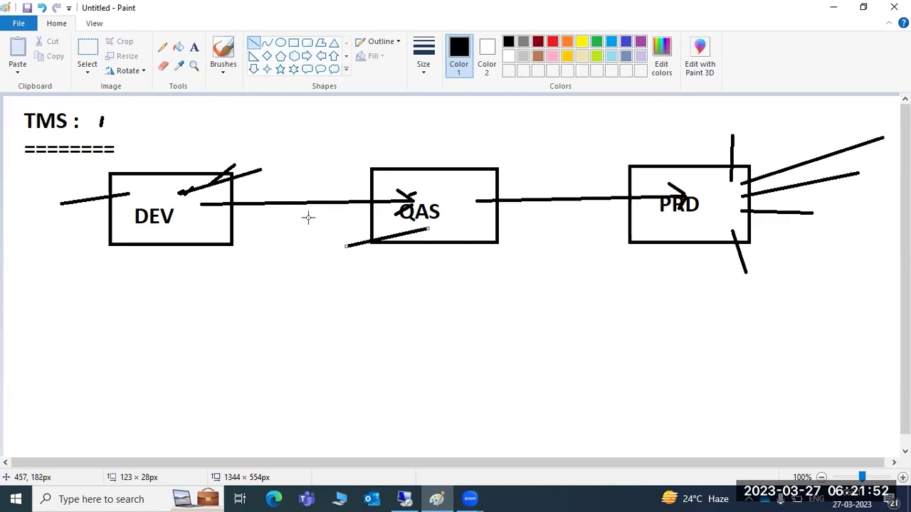
left_click(194, 47)
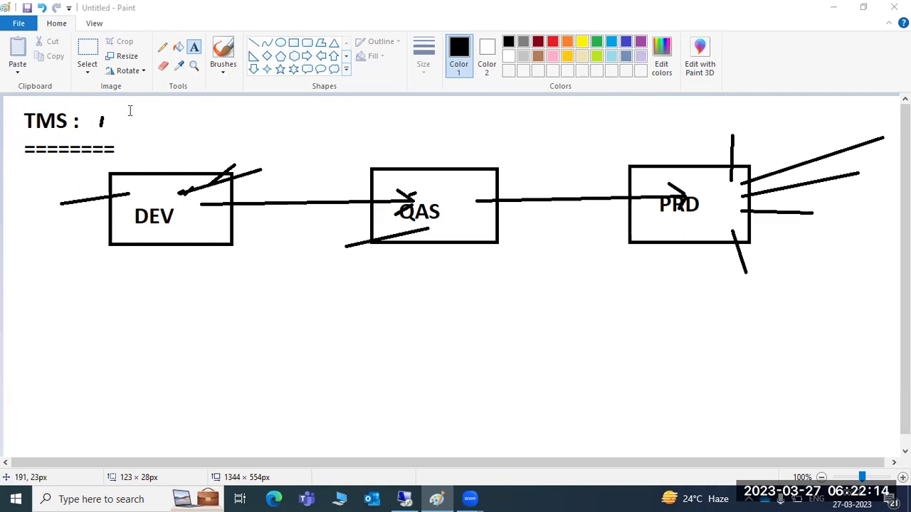
left_click_drag(137, 106, 287, 153)
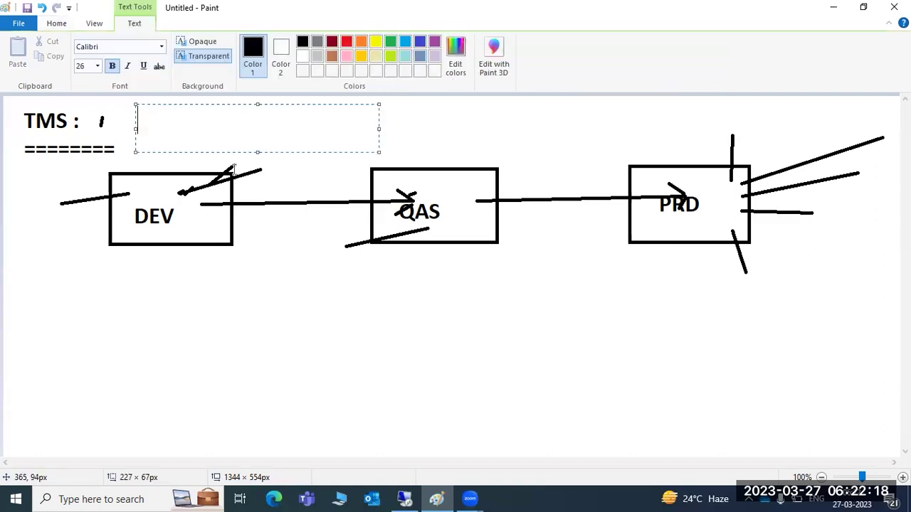
left_click(166, 305)
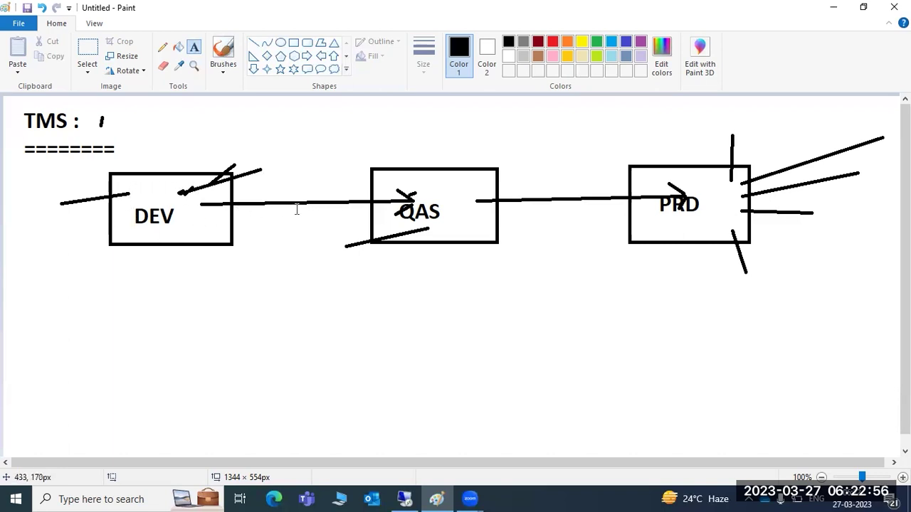
left_click_drag(146, 108, 263, 156)
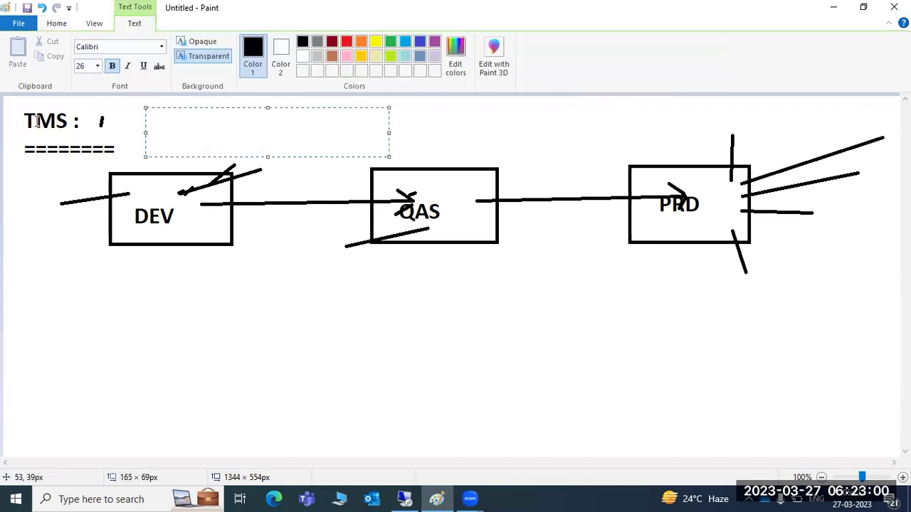
left_click(13, 177)
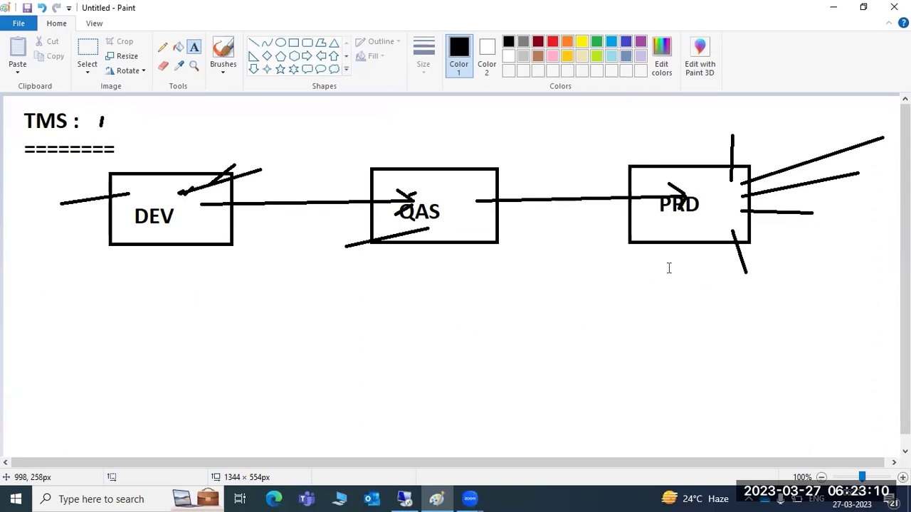
Step: Add the note "1 - DOMAIN CONTROLLER:Controller the systems within the domain" in a text box about 347 × 276 px below PRD
mouse_move(650, 262)
left_mouse_down()
mouse_move(671, 322)
mouse_move(736, 390)
mouse_move(833, 436)
mouse_move(890, 447)
left_mouse_up()
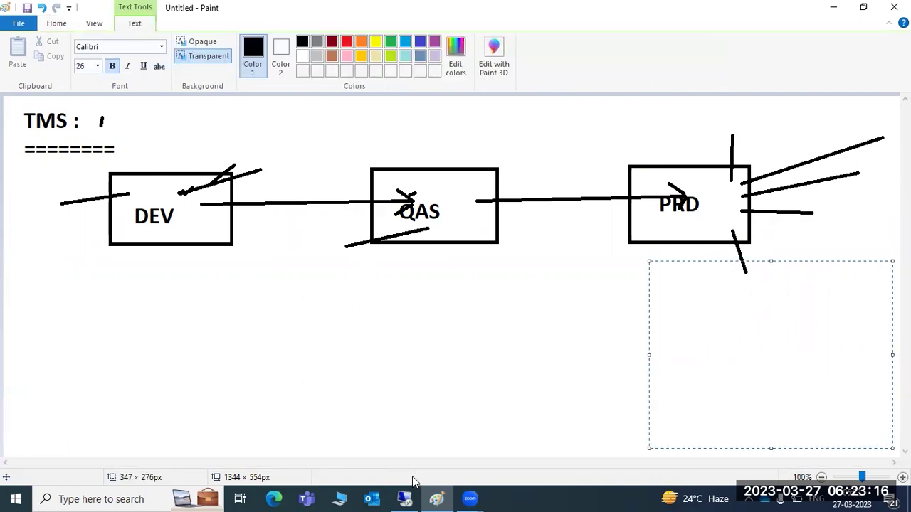
type("1 - DOMAI")
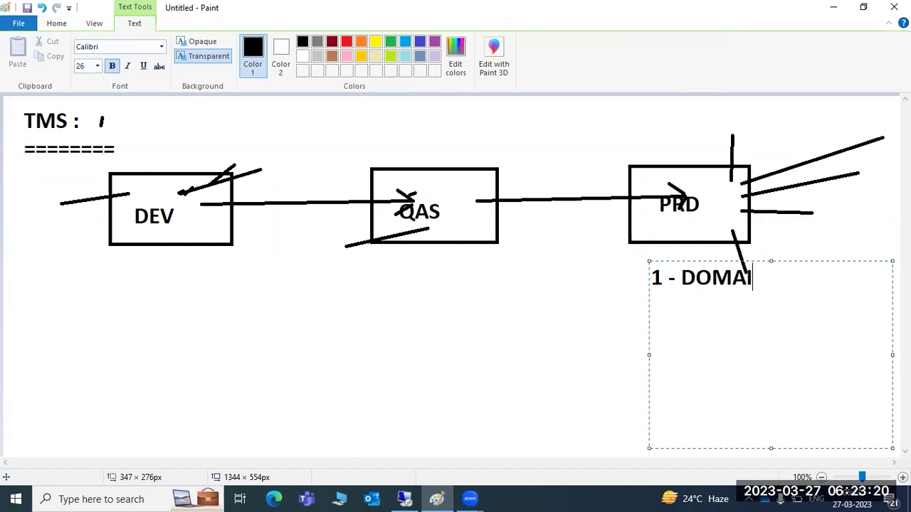
type("N CONTROLLER")
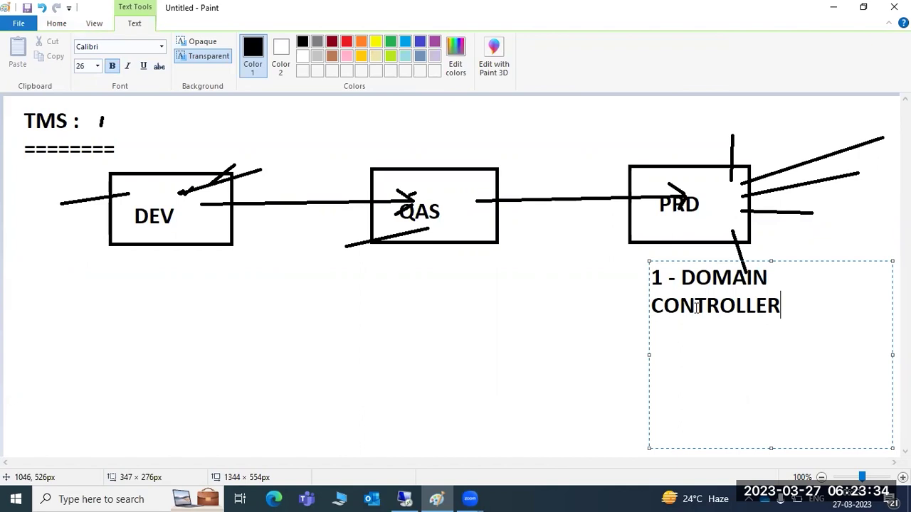
left_click_drag(680, 306, 735, 306)
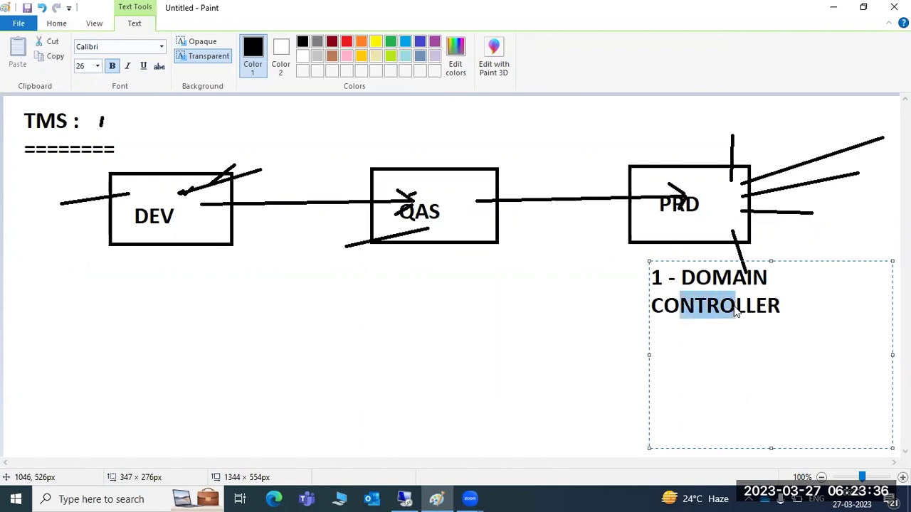
left_click(791, 305)
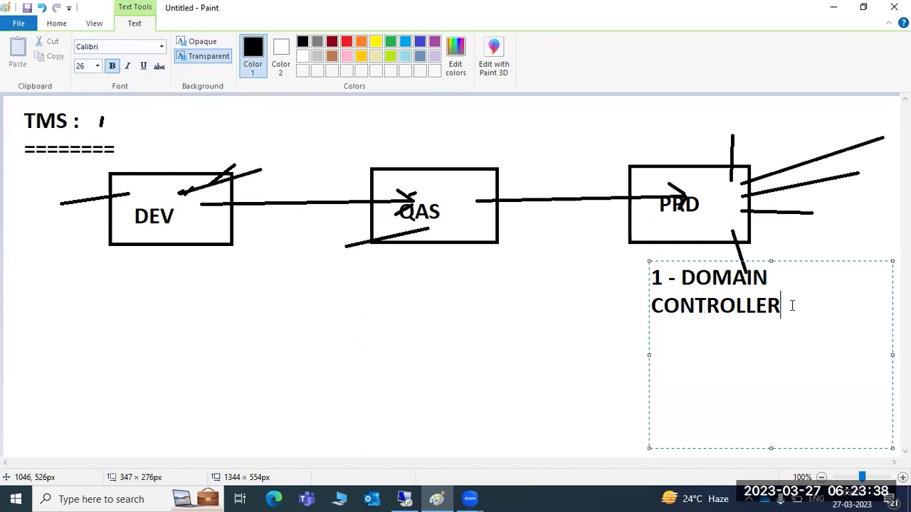
type(":Controller the systems i")
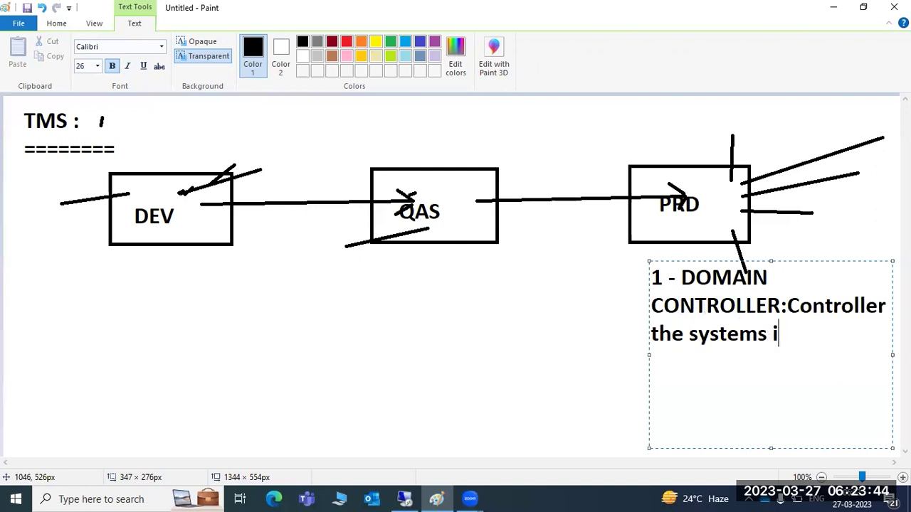
key("BackSpace")
type("within")
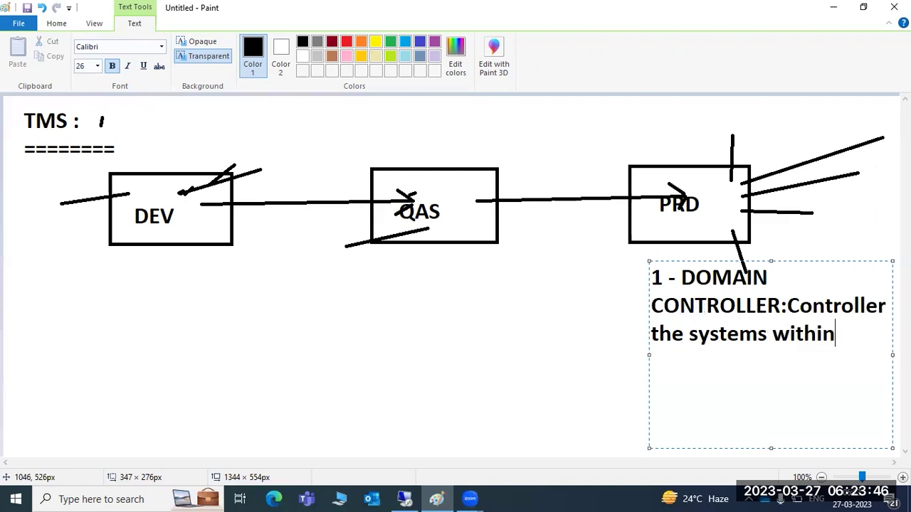
type(" the ")
type("do")
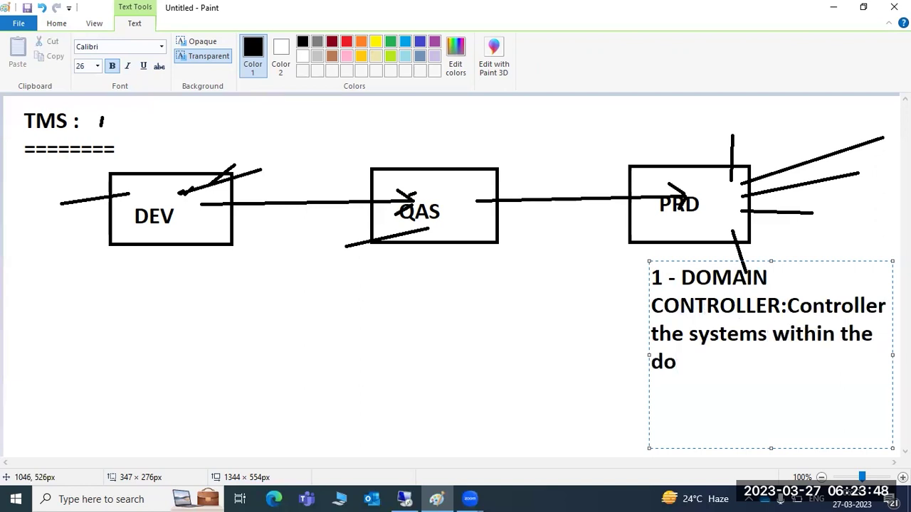
type("main")
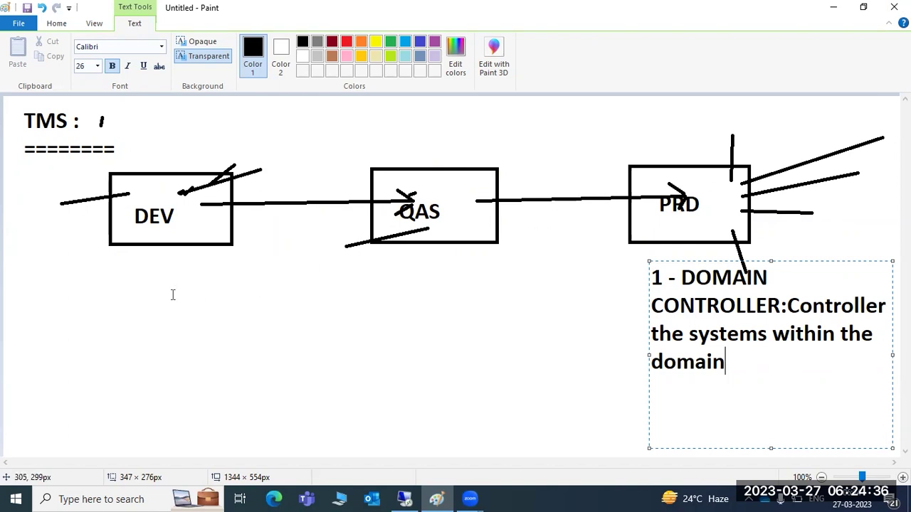
Step: Add a text box about 453 × 281 px below DEV with the lines "000", "DDIC or any user" and "STMS"
left_click_drag(33, 261, 337, 450)
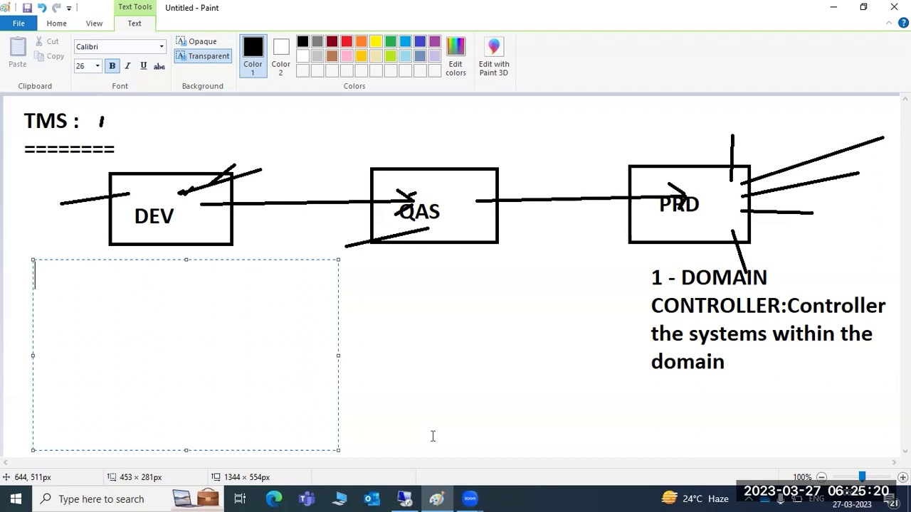
mouse_move(703, 496)
type("000")
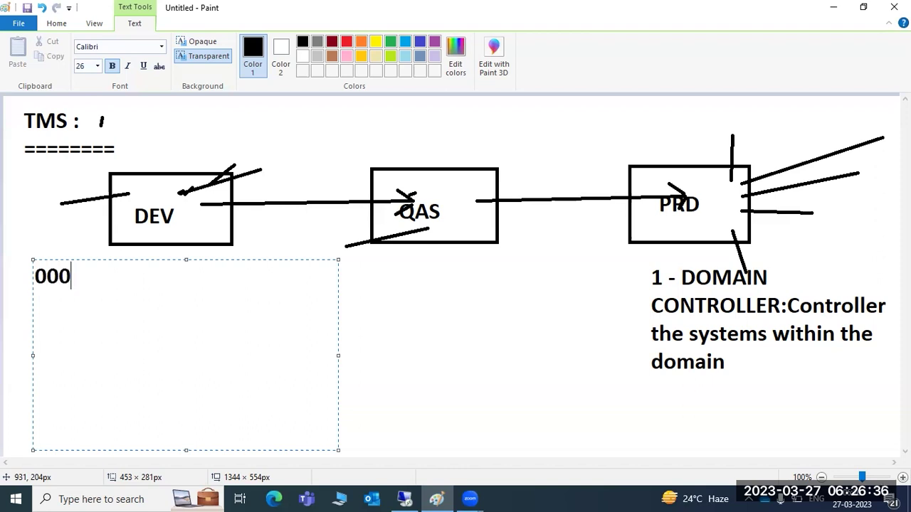
key("Return")
type("DDIC")
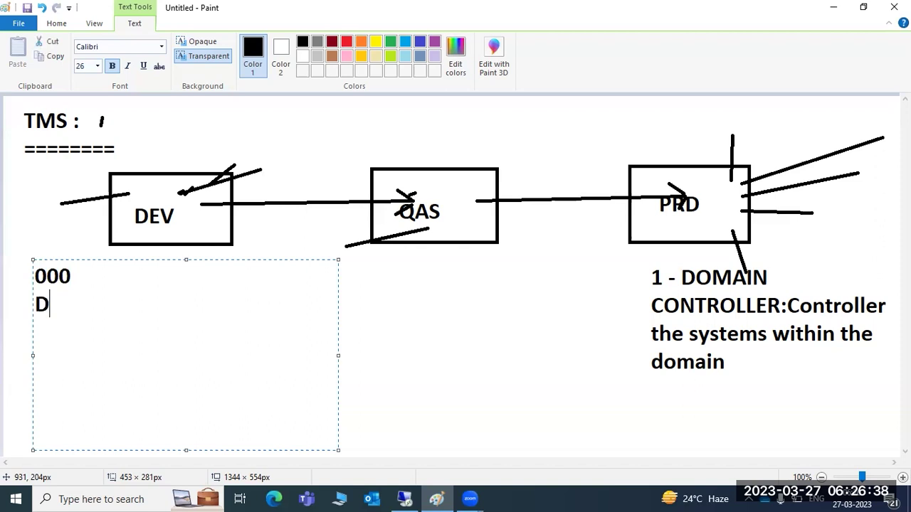
type(" or ")
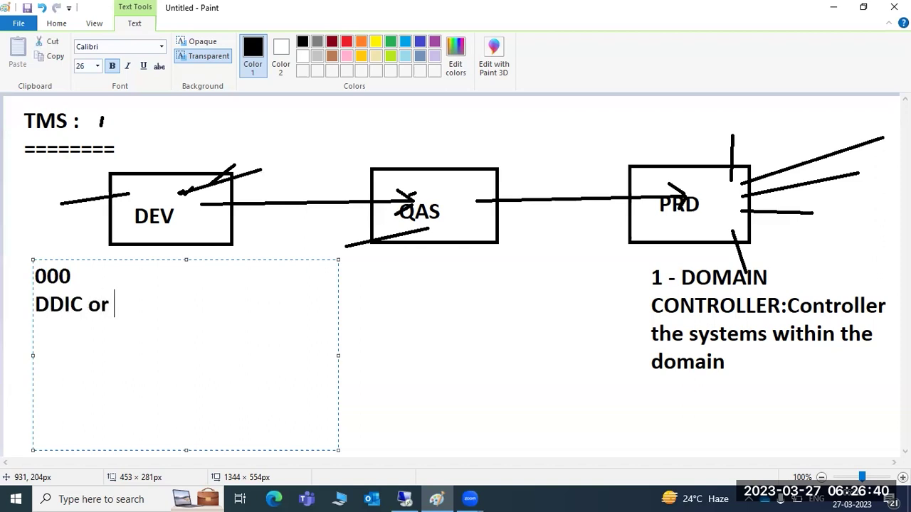
type("any user")
key("Return")
type("STMS")
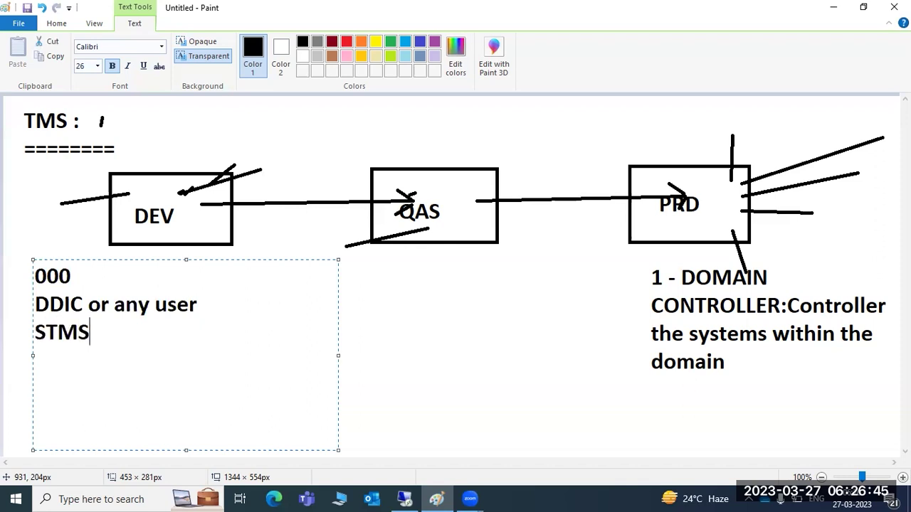
Step: Add the lines "DOMAIN_DEVELOPMENT SID" and "SAVe it" to the text box below DEV
key("Return")
type("DOMAIN")
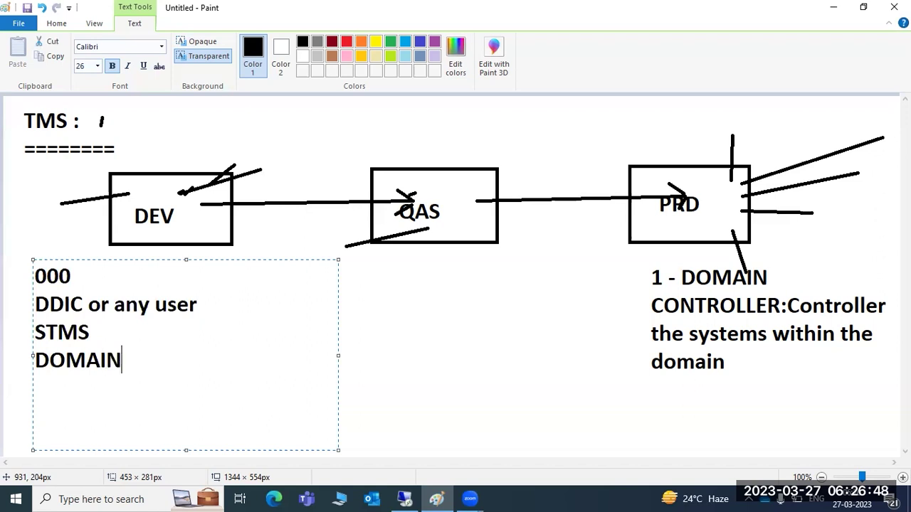
type("_ECP")
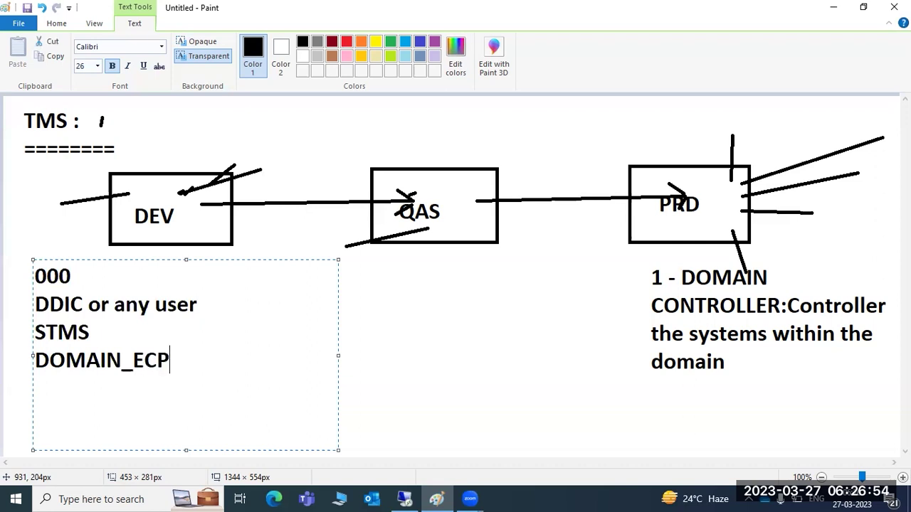
key("BackSpace")
type("D")
key("BackSpace")
key("BackSpace")
key("BackSpace")
type("DEVELOPMENT")
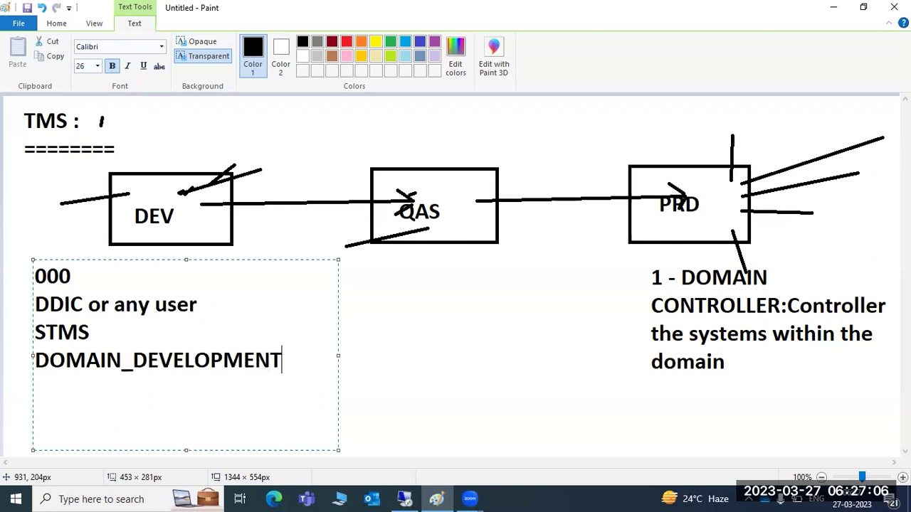
type(" SID")
key("Return")
type("SAVe it")
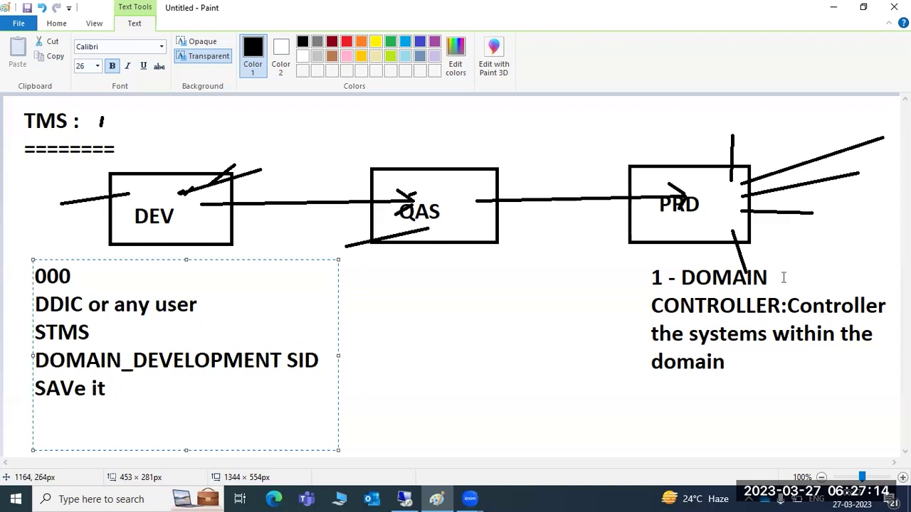
Step: Switch to the Remote Desktop session and examine the instances of the ECP and ECQ systems in the SAP Management Console
left_click(404, 499)
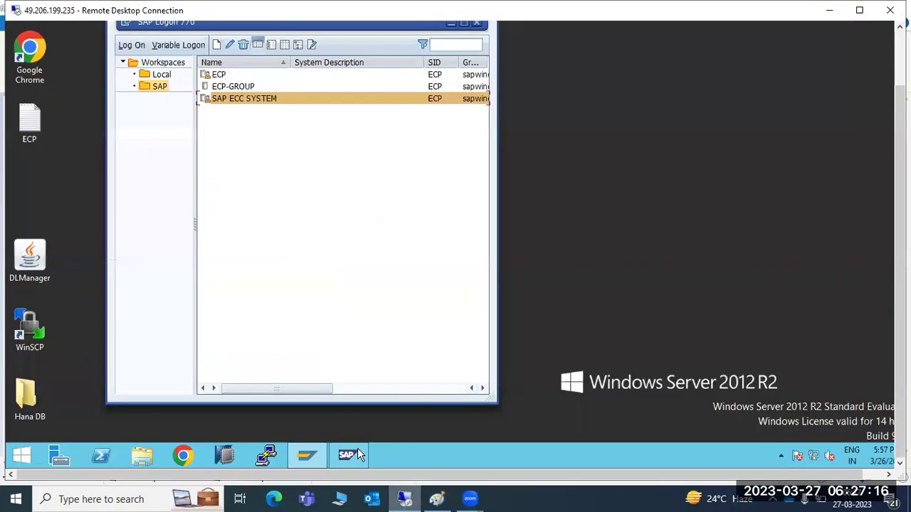
left_click(313, 450)
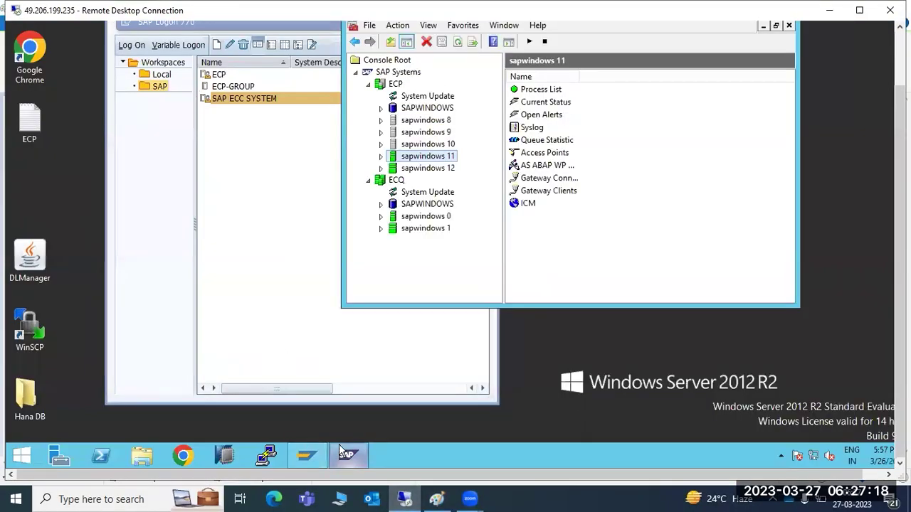
left_click(368, 84)
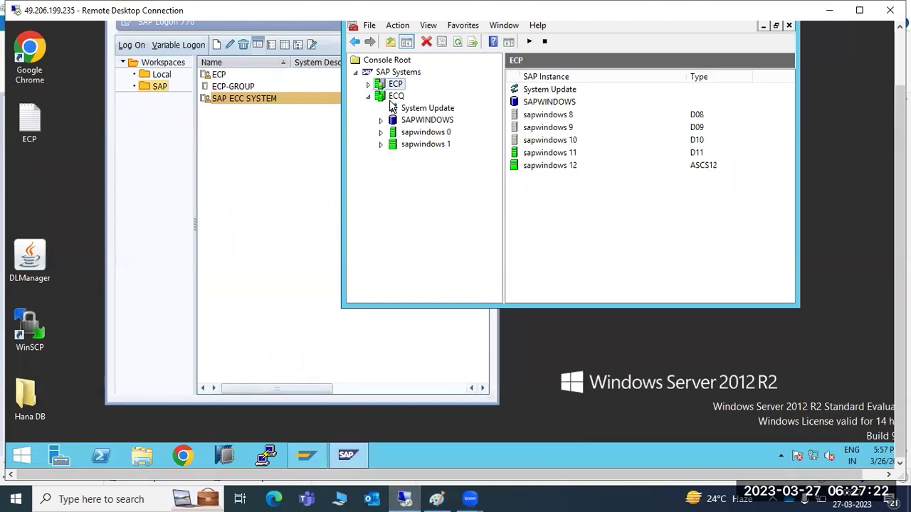
left_click(390, 97)
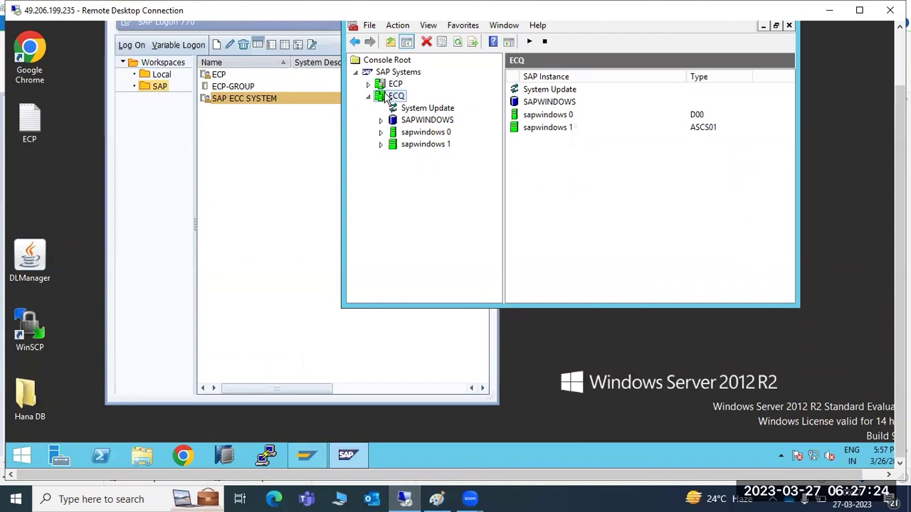
left_click(383, 84)
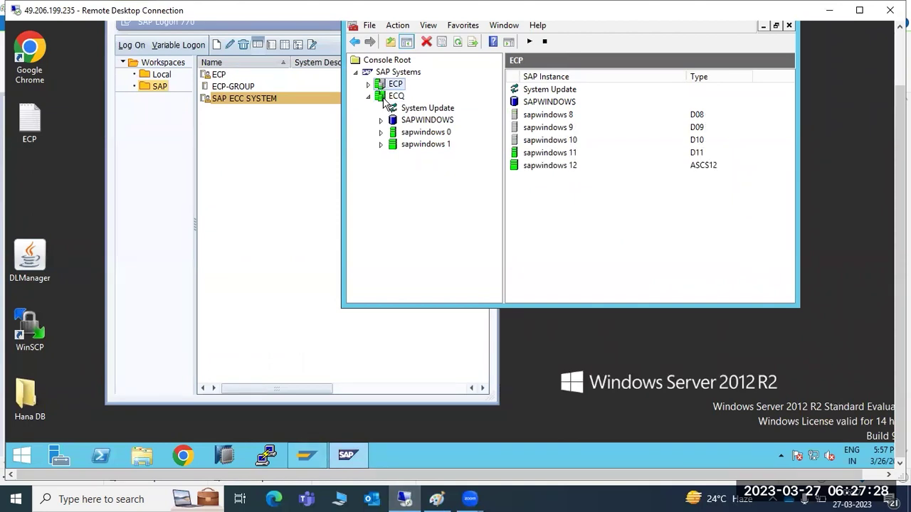
left_click(385, 100)
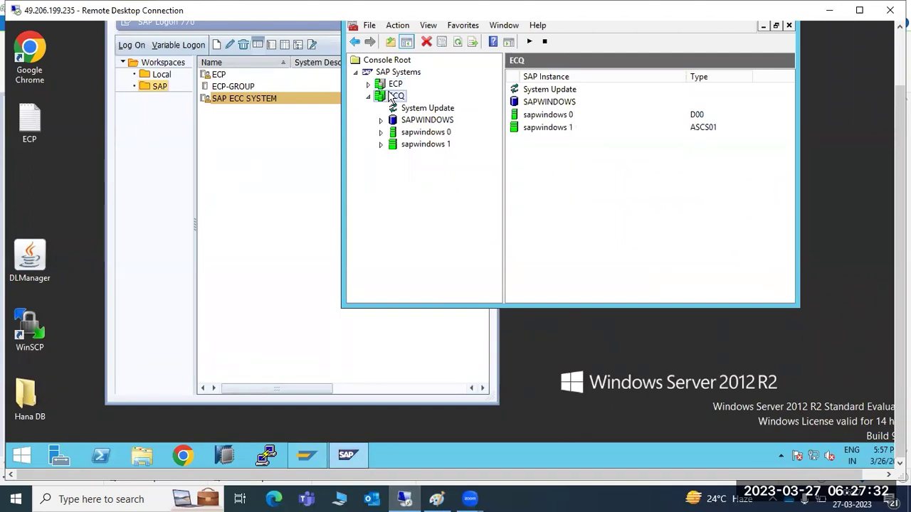
left_click(390, 85)
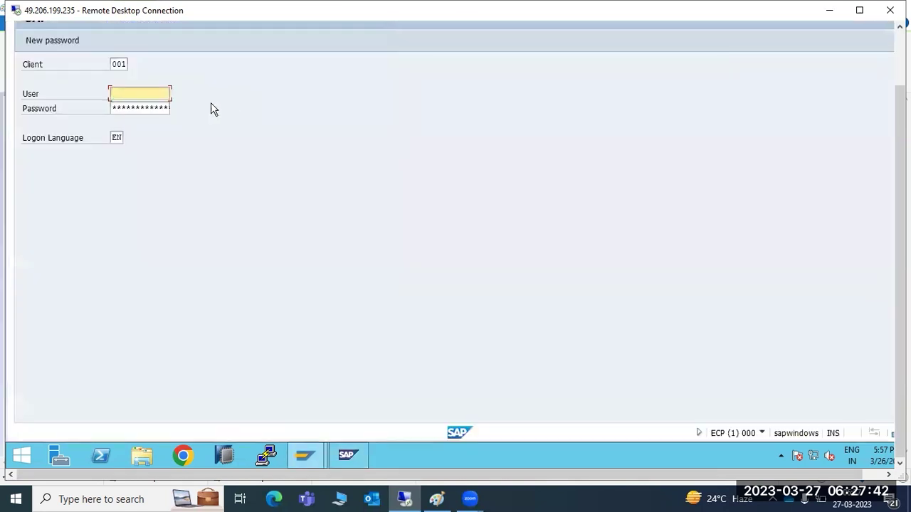
Step: Log on to client 000 of the ECP system as user ddic with the account password
left_click(119, 64)
double_click(119, 65)
type("000")
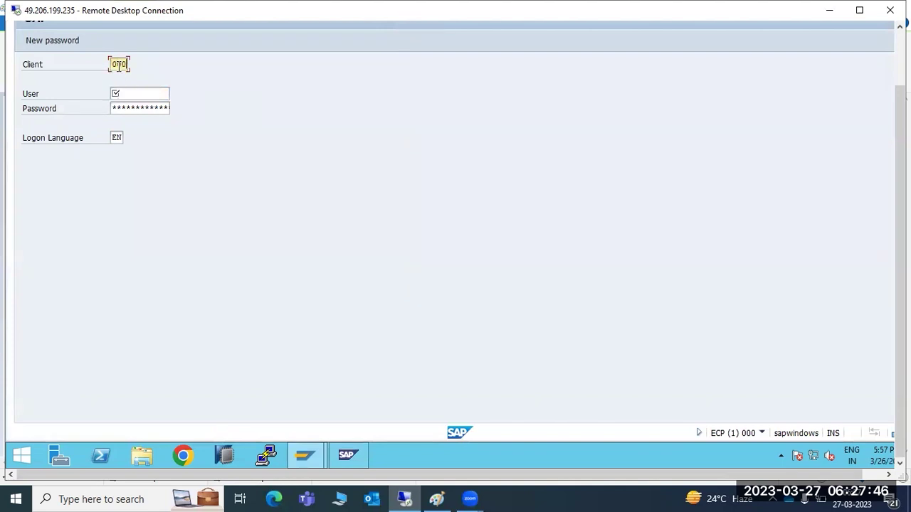
key("Tab")
type("ddic")
key("Tab")
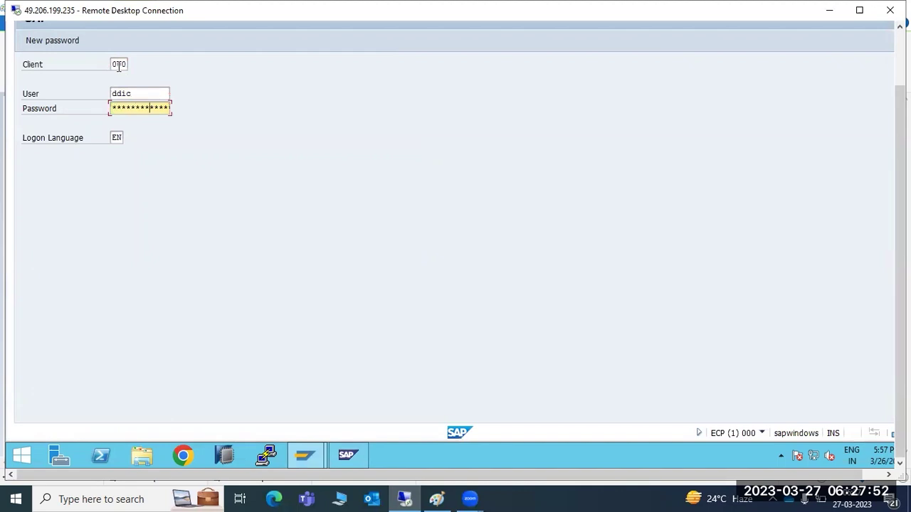
key("Return")
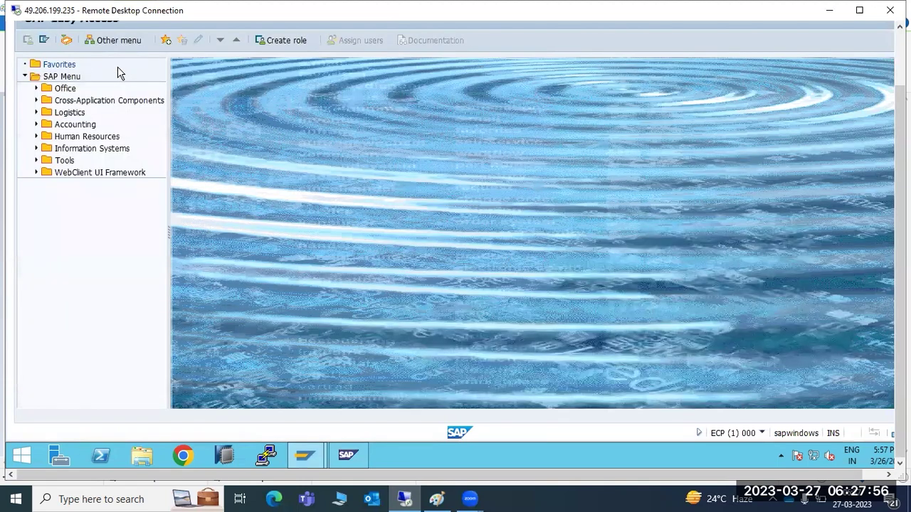
mouse_move(900, 263)
left_mouse_down()
mouse_move(900, 209)
mouse_move(900, 263)
left_mouse_up()
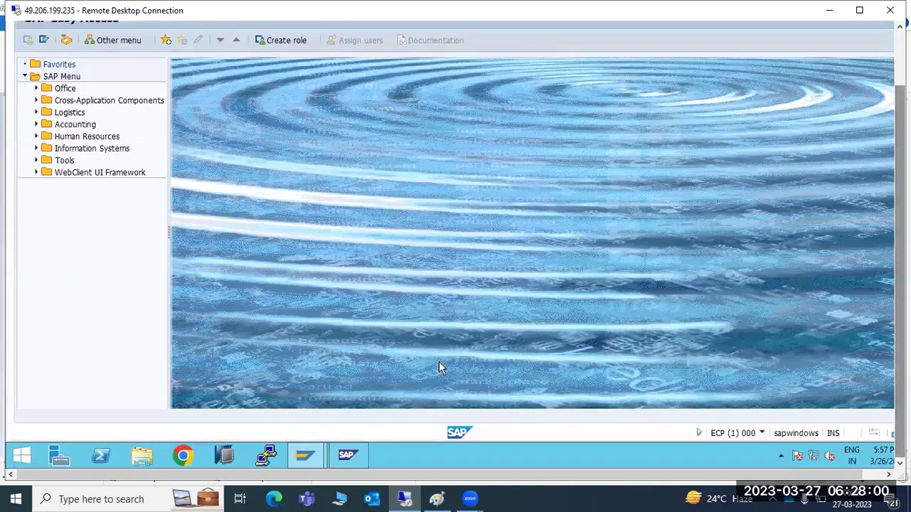
mouse_move(316, 454)
left_click(362, 398)
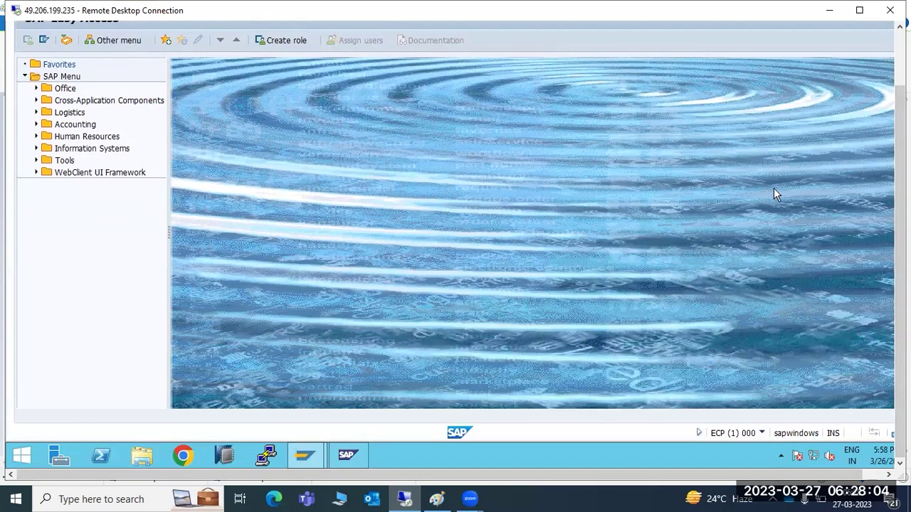
left_click_drag(900, 192, 872, 219)
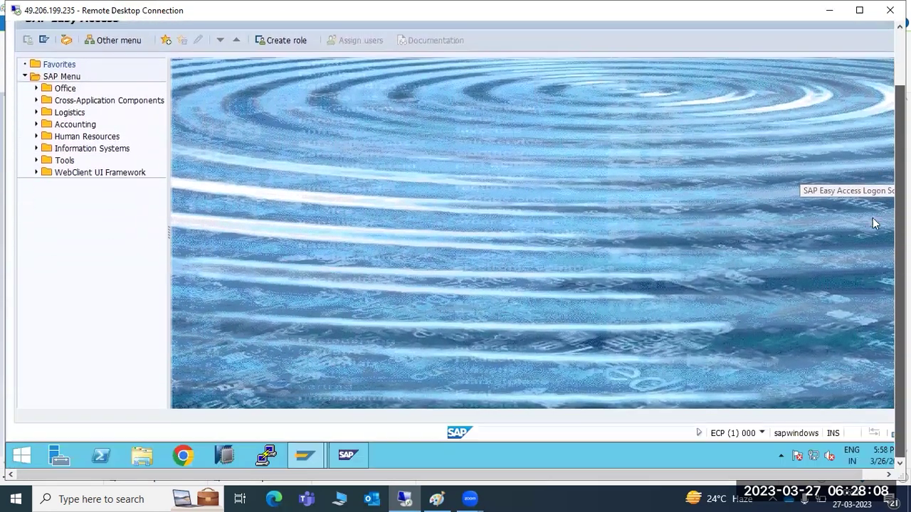
left_click(404, 498)
left_click(404, 499)
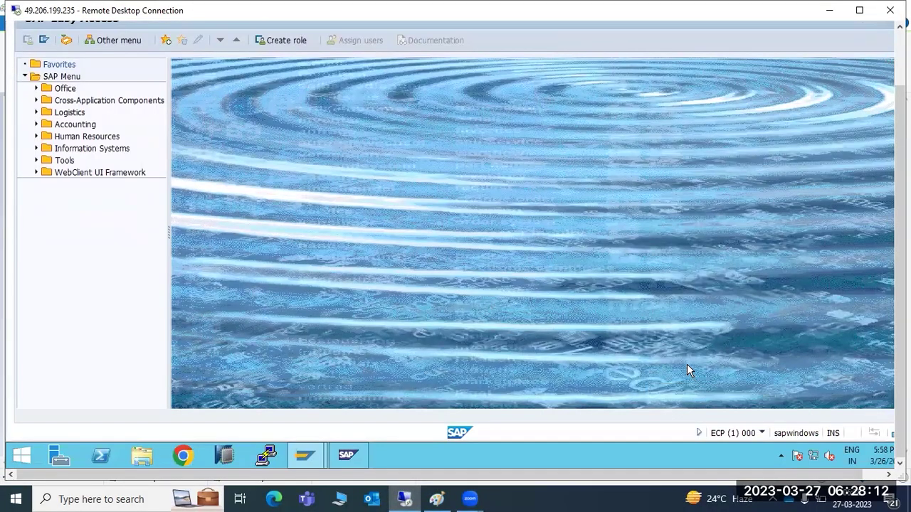
Step: Open the Transport Management System by running the stms transaction
left_click_drag(899, 306, 899, 249)
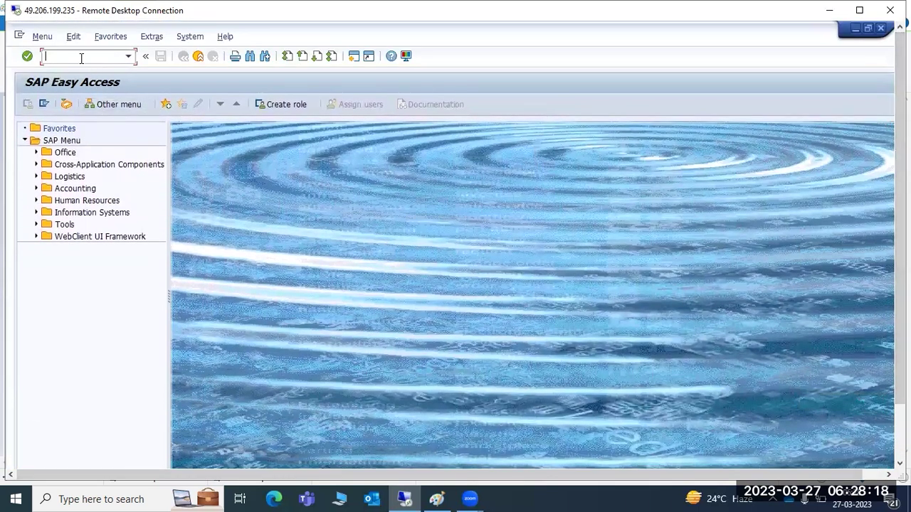
type("stms")
key("Return")
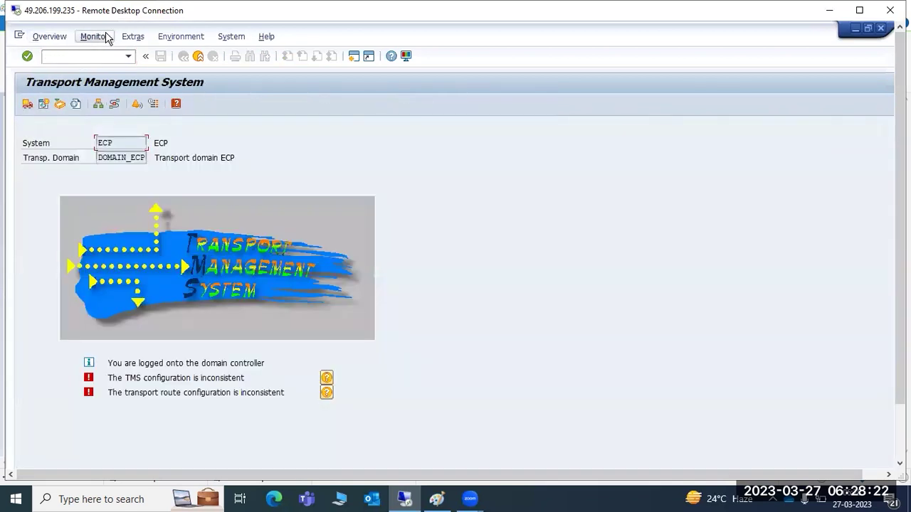
Step: View the transport domain configuration of ECP, cancel it without changes and leave the ECP session
left_click(133, 37)
left_click(167, 84)
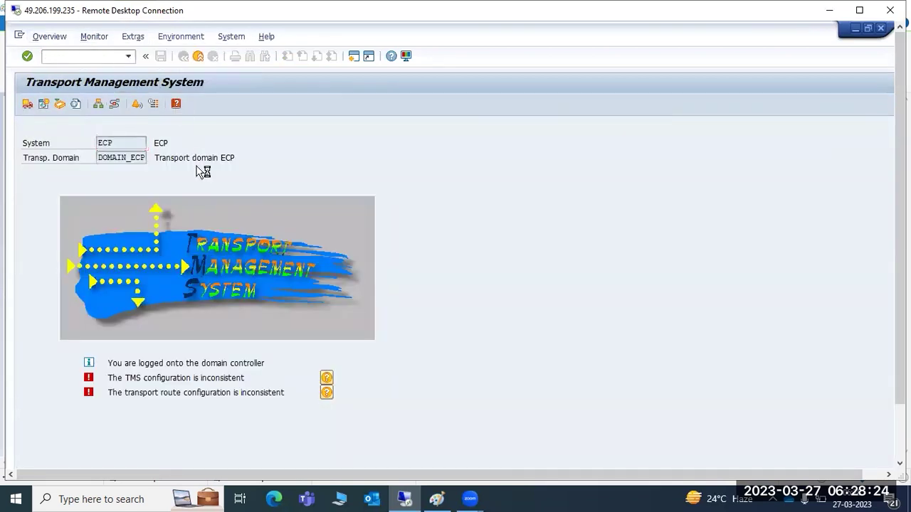
left_click(202, 282)
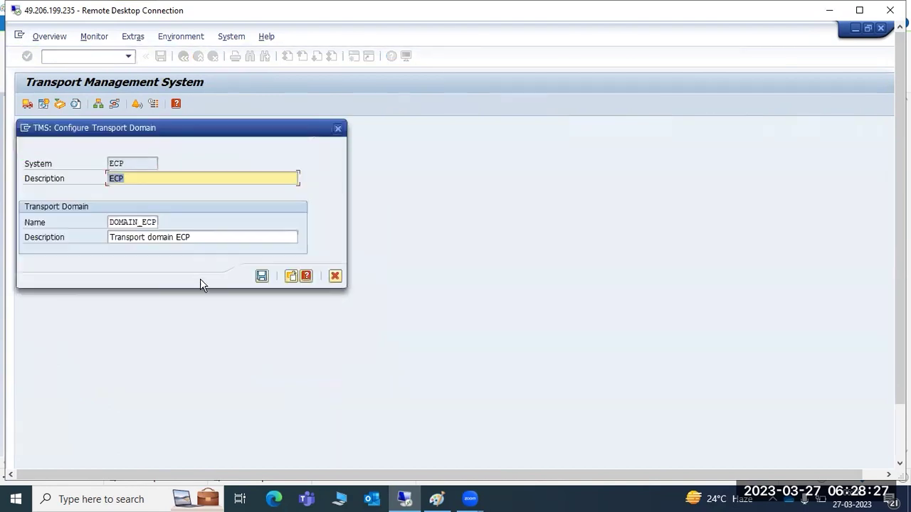
left_click(335, 276)
left_click(197, 56)
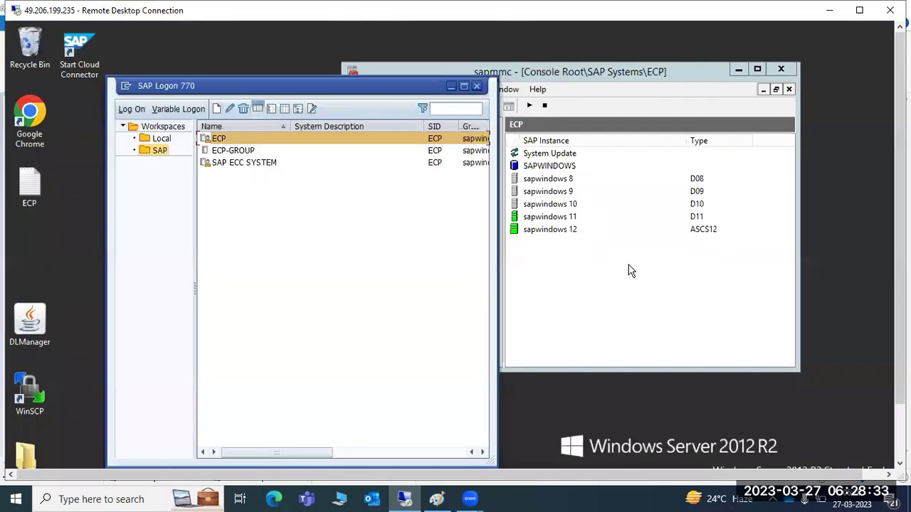
Step: Select the ECQ system in the SAP Management Console and start a new user-specified connection entry in SAP Logon
left_click(673, 279)
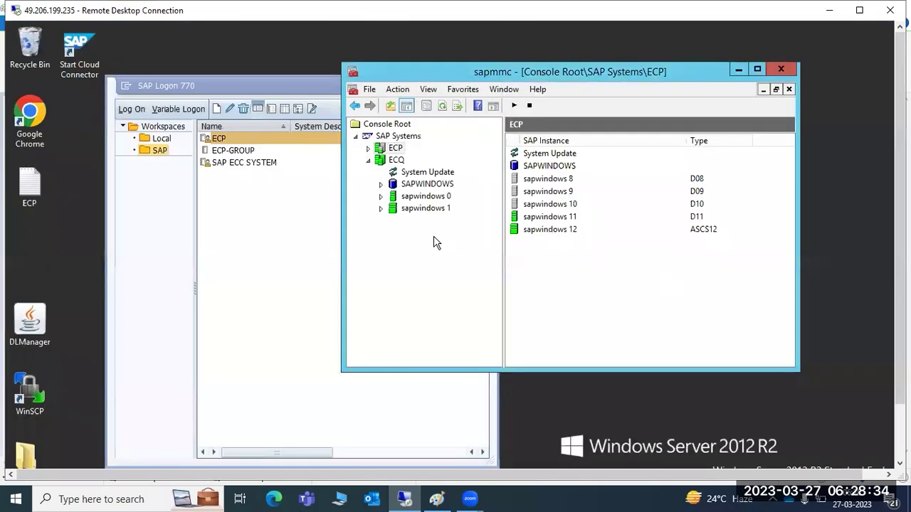
left_click(392, 162)
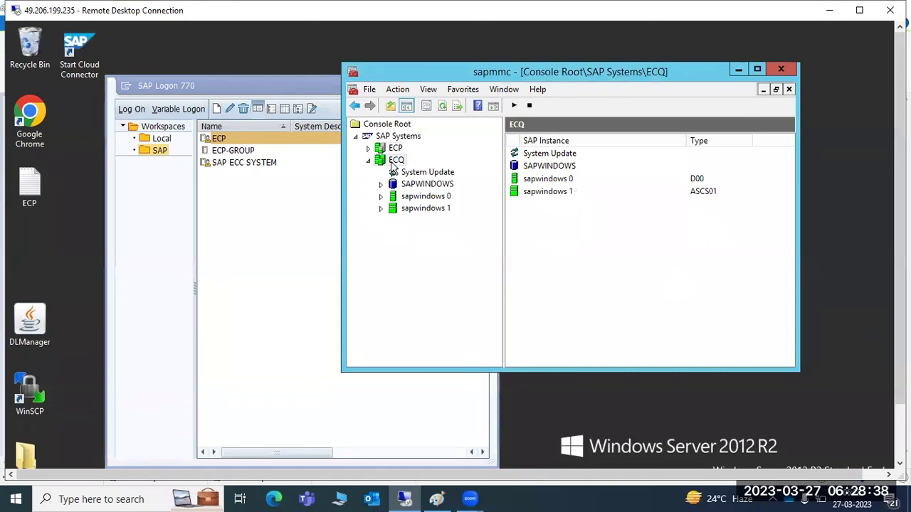
left_click(216, 109)
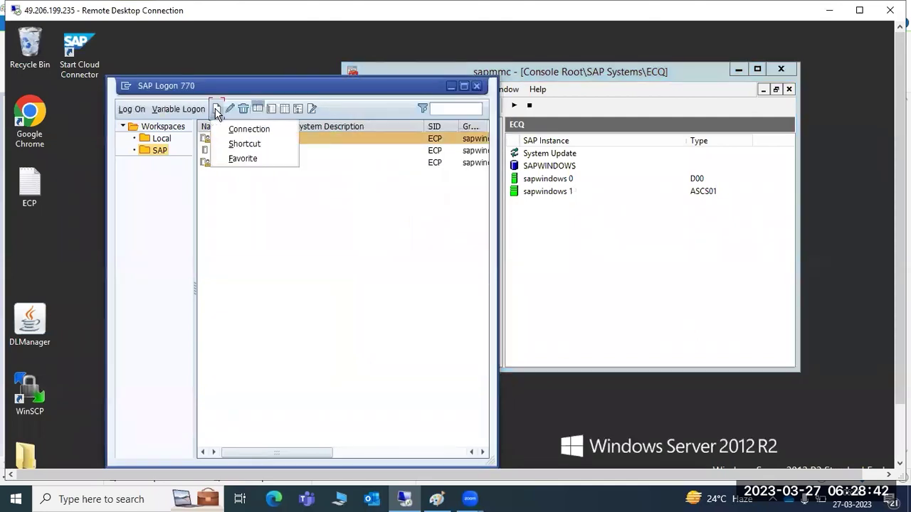
left_click(231, 126)
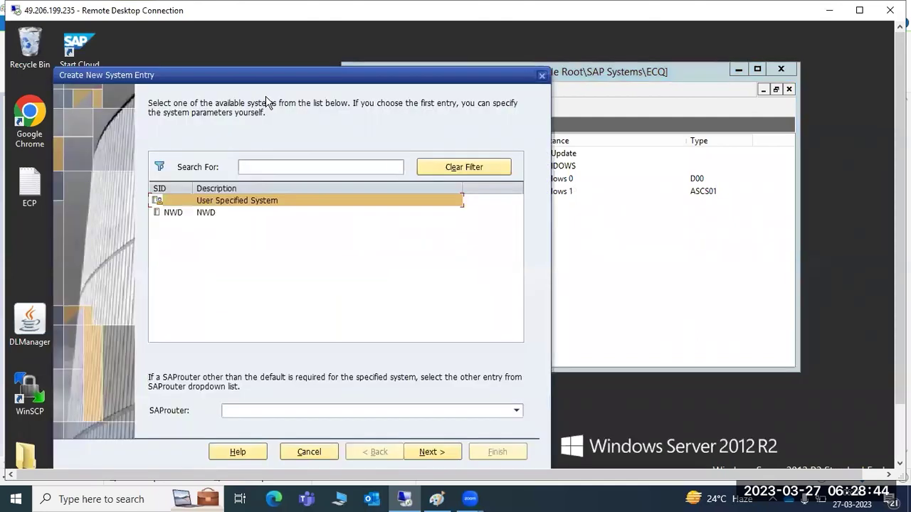
left_click(429, 452)
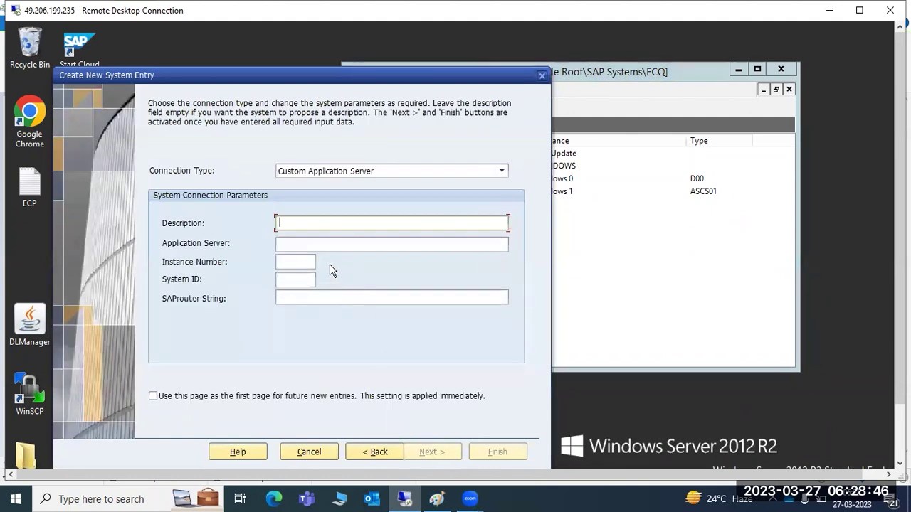
Step: Create the connection with description ECQ, application server sapwindows, instance number 00 and system ID ECQ, keeping the default language and encoding
type("ECQ")
key("Tab")
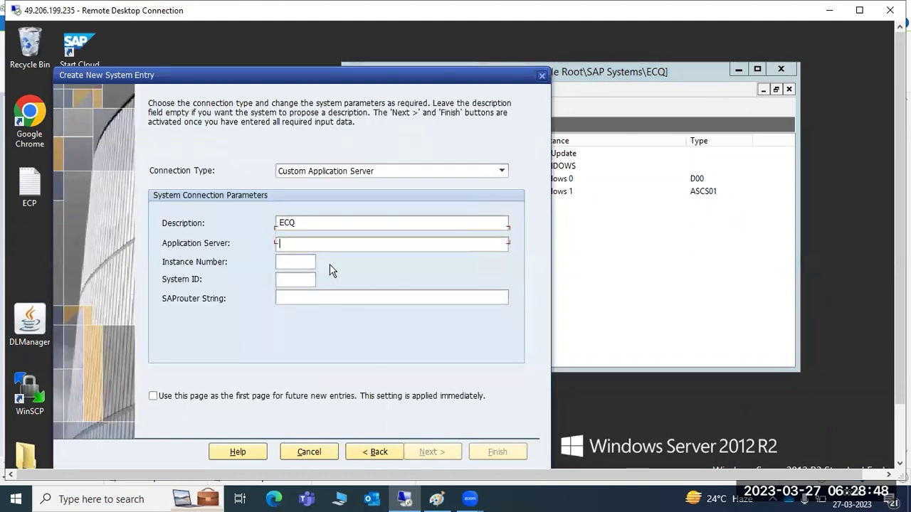
type("sapwi")
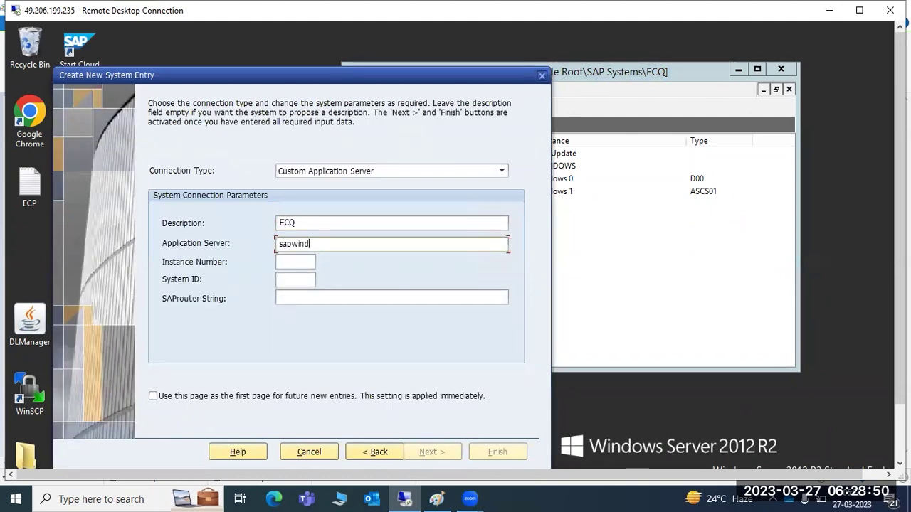
type("00")
key("Tab")
type("ECQ")
key("Return")
key("Return")
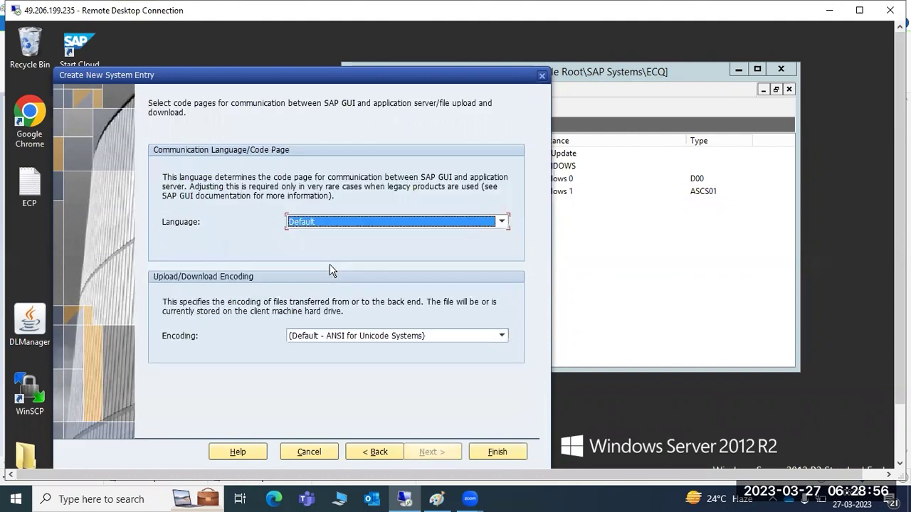
key("Return")
Step: Check the sapwindows 1 instance of ECQ and open the logon screen of the ECQ connection
left_click(602, 244)
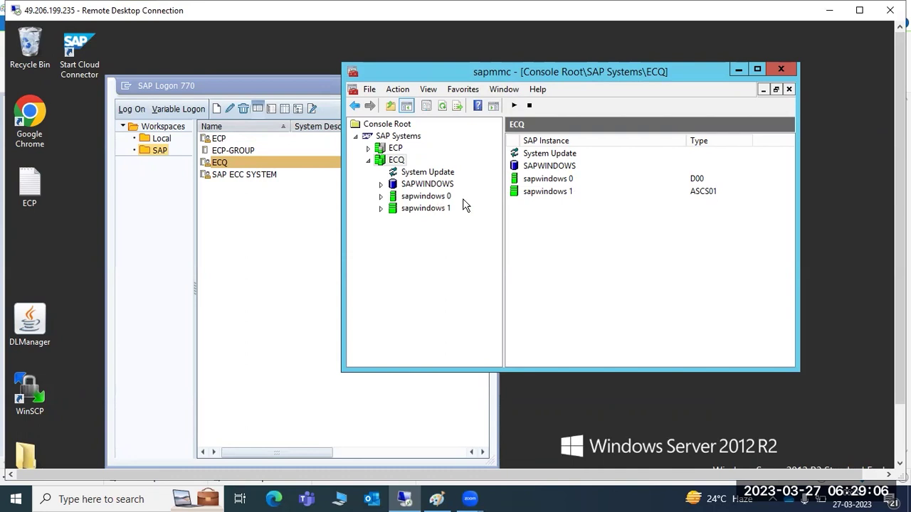
left_click(432, 209)
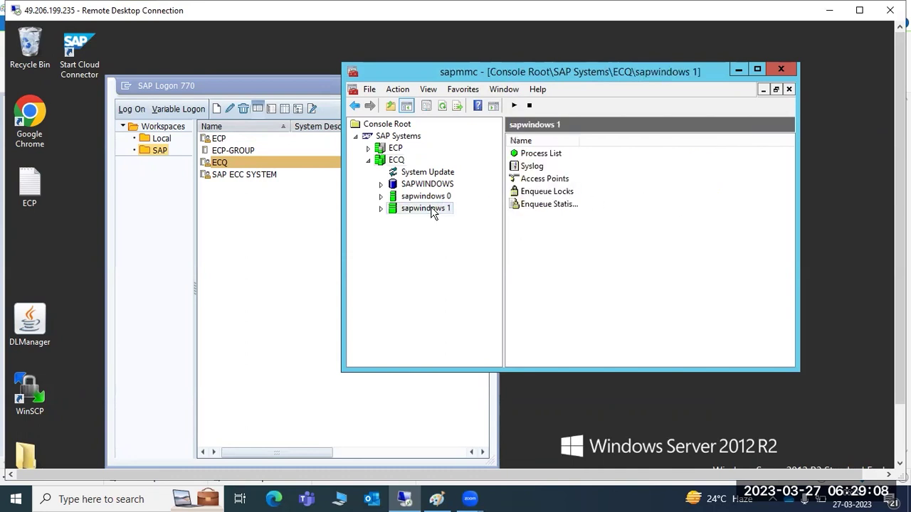
left_click(236, 183)
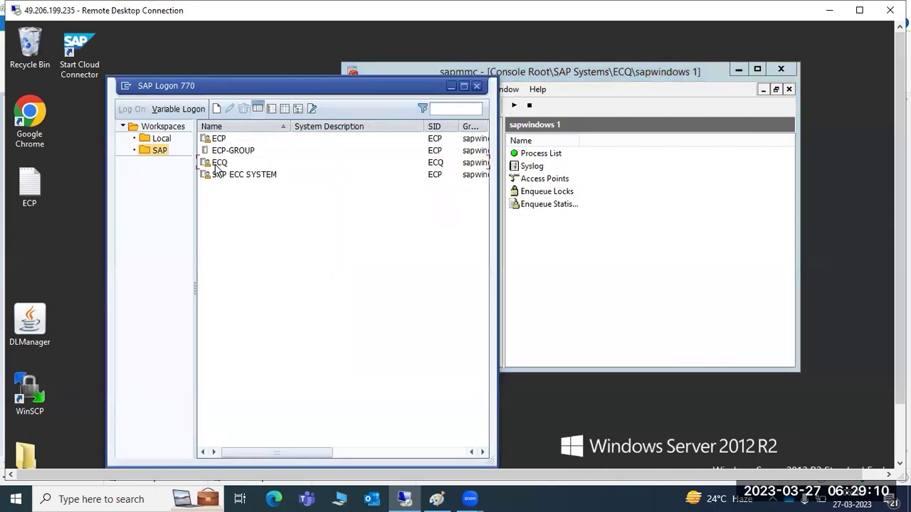
left_click(213, 162)
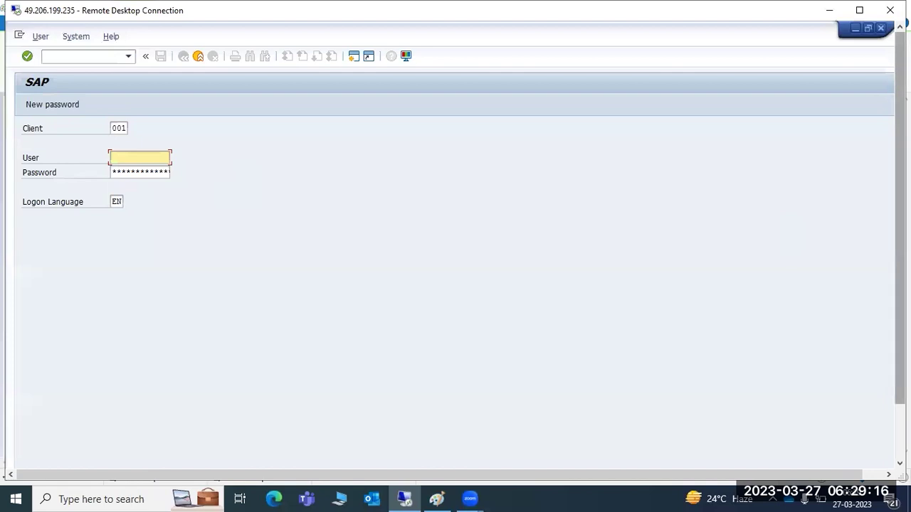
Step: Fill in client 000, user DDIC and the account password, and try to log on to ECQ
mouse_move(900, 246)
left_mouse_down()
mouse_move(900, 302)
mouse_move(900, 246)
left_mouse_up()
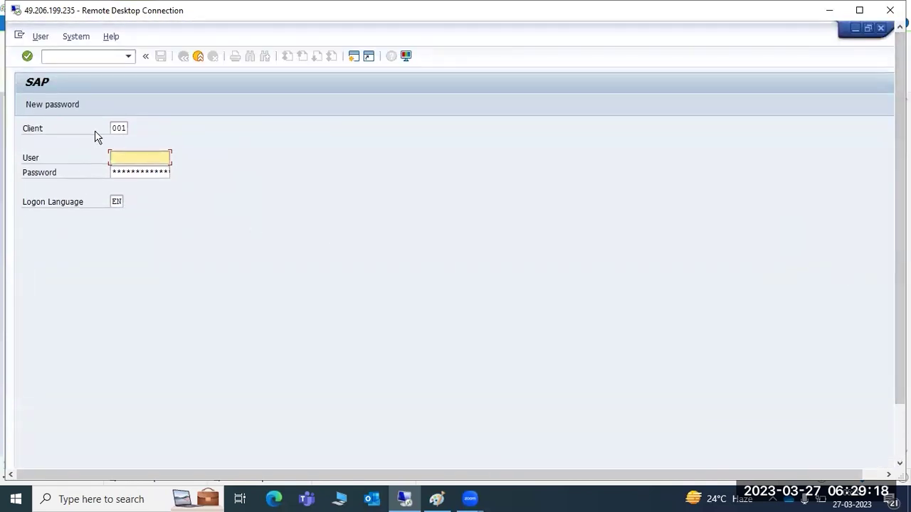
left_click(122, 131)
double_click(122, 131)
type("006")
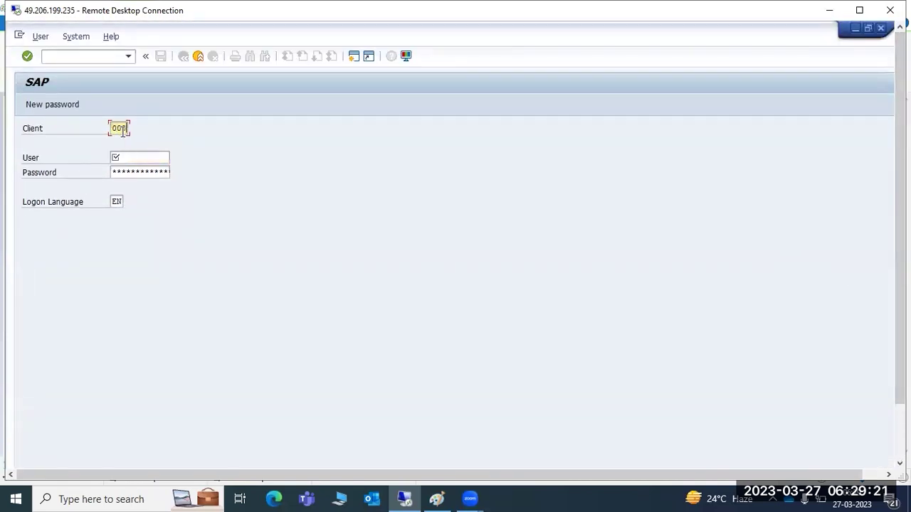
key("Tab")
type("ddic")
key("Tab")
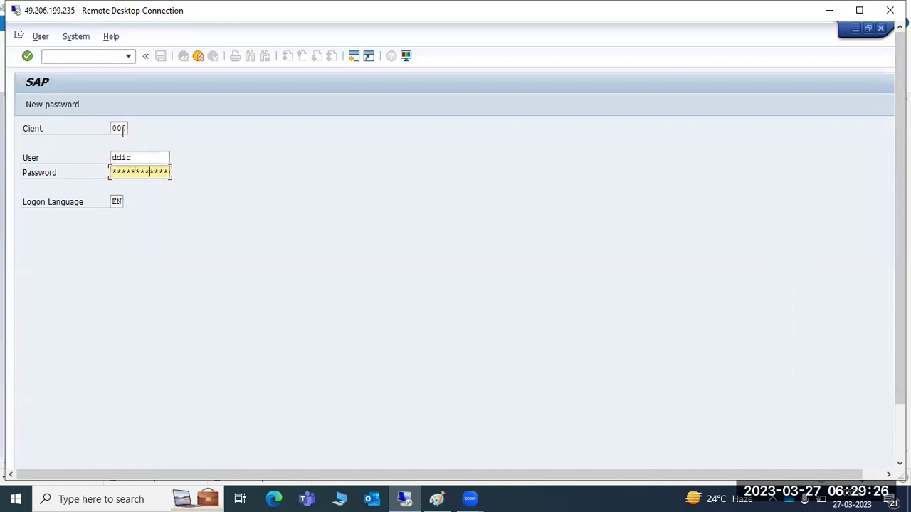
key("Return")
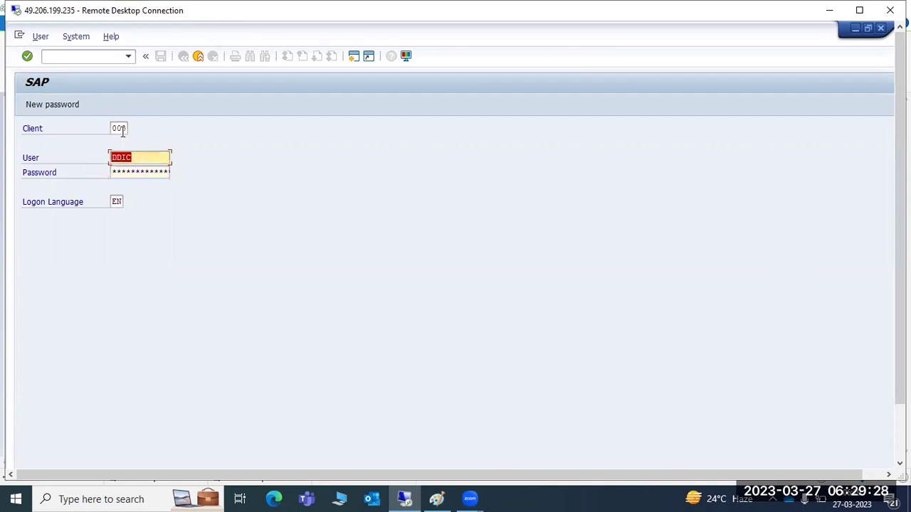
Step: Re-enter the password for DDIC in client 000 and submit the ECQ logon again
key("Tab")
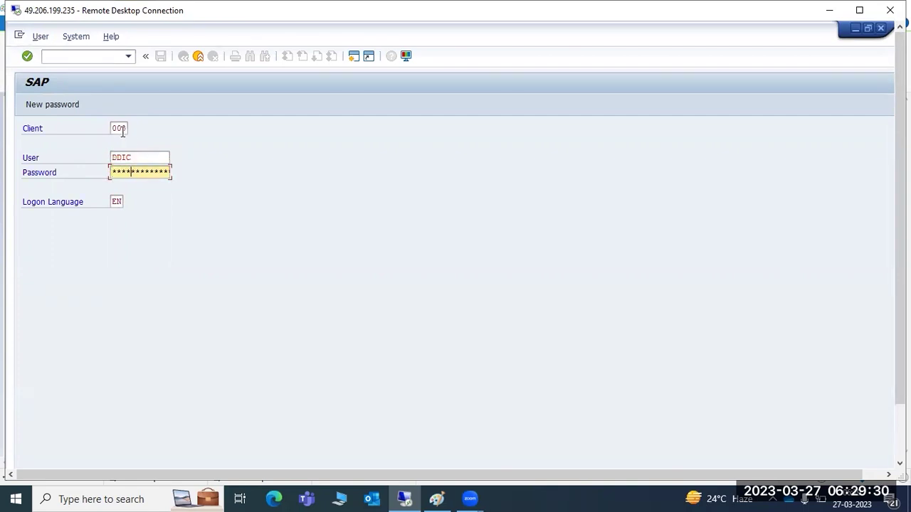
key("Return")
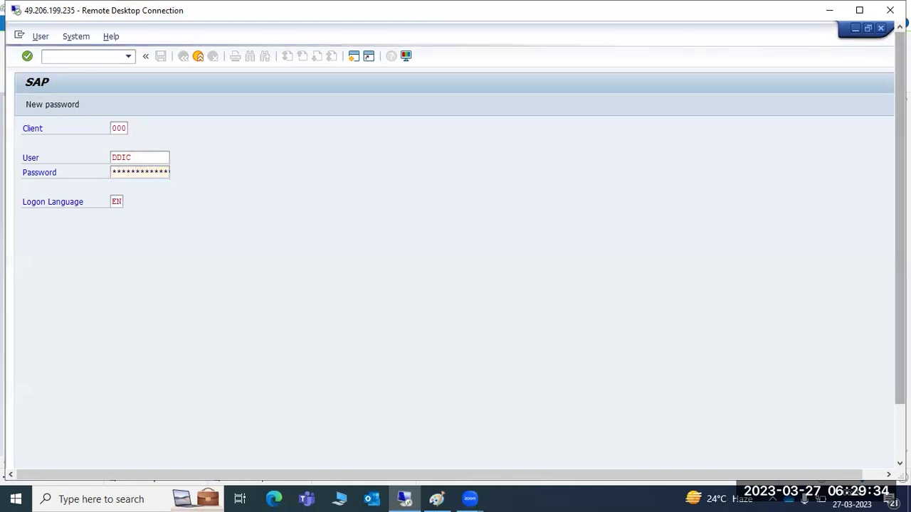
left_click_drag(900, 206, 900, 270)
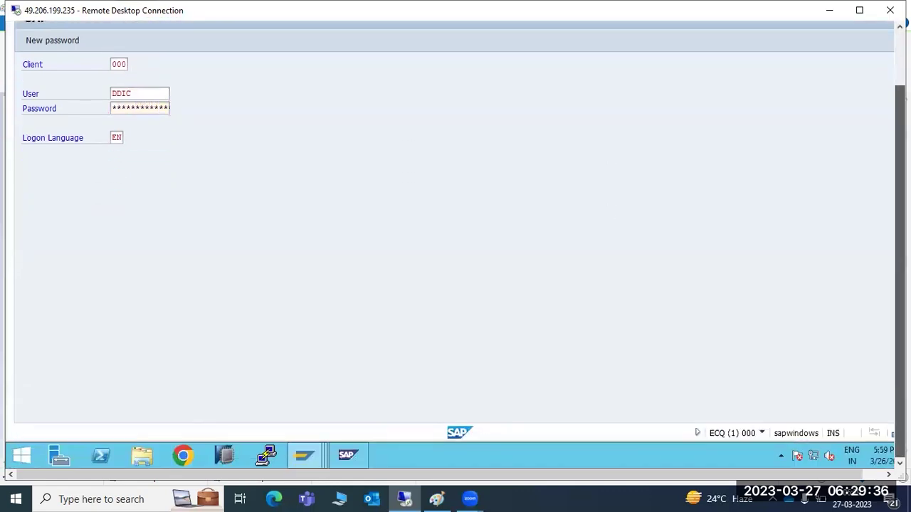
left_click_drag(900, 338, 884, 284)
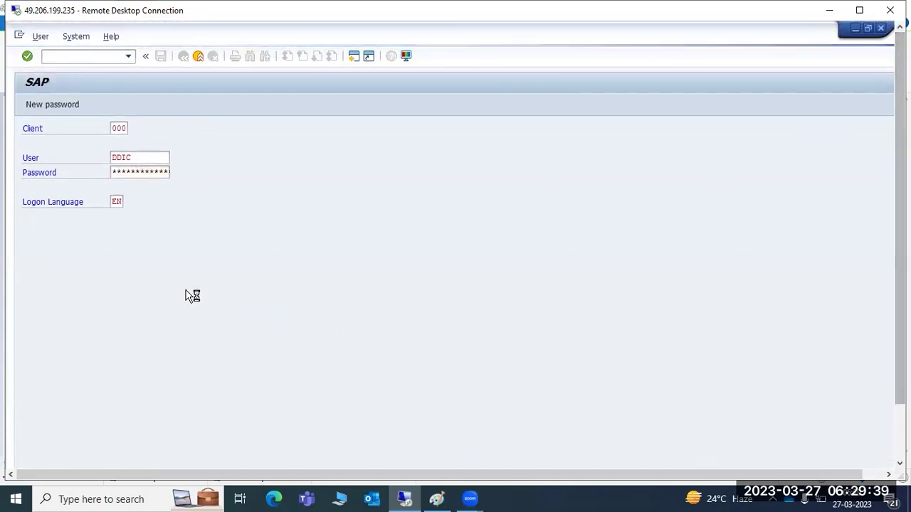
Step: Switch to the Paint diagram and add the labels ECQ above the DEV box and ECP above the QAS box
left_click(457, 498)
left_click(436, 499)
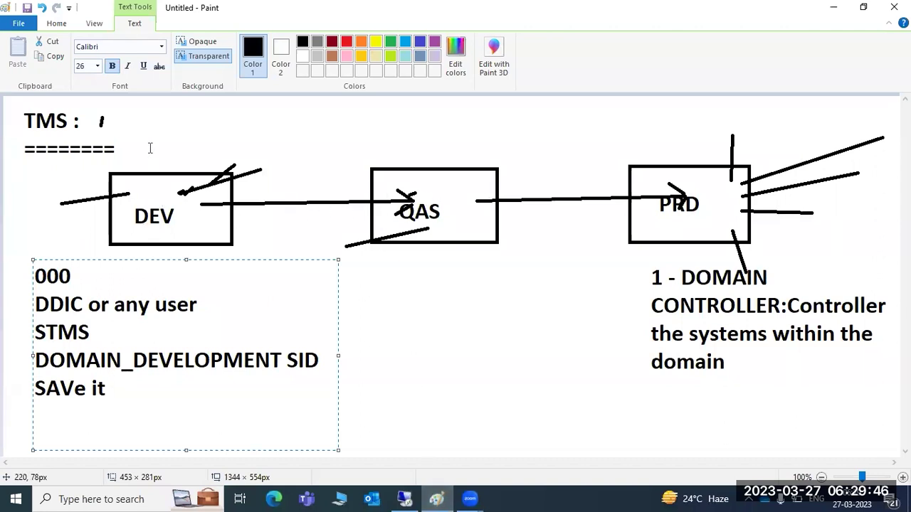
left_click_drag(143, 127, 201, 156)
type("ECQ")
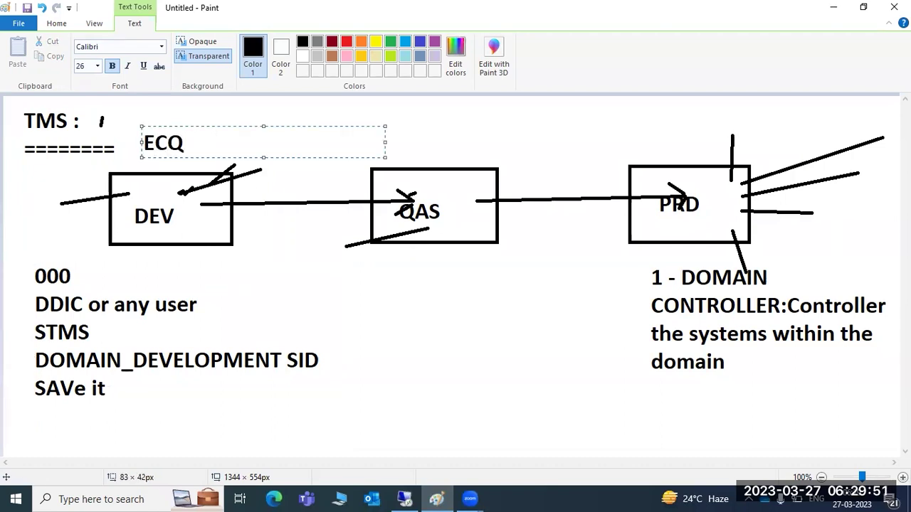
left_click(413, 138)
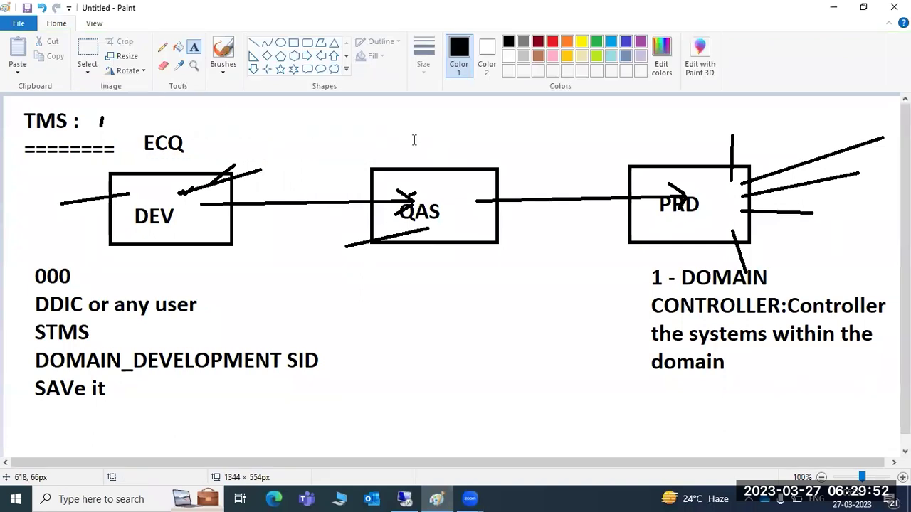
left_click_drag(404, 133, 468, 156)
type("ECP")
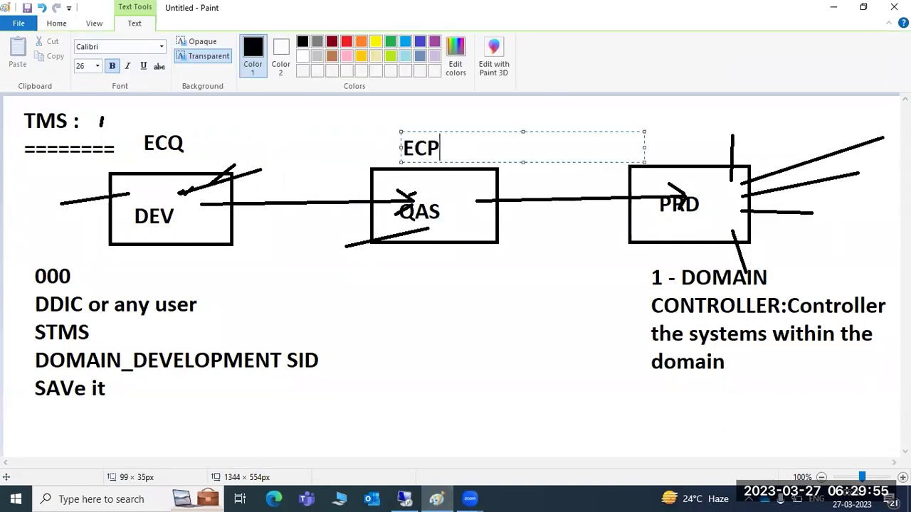
Step: Add the label PRD-PRODUCtiON above the PRD box
left_click(679, 123)
left_click_drag(676, 118, 754, 143)
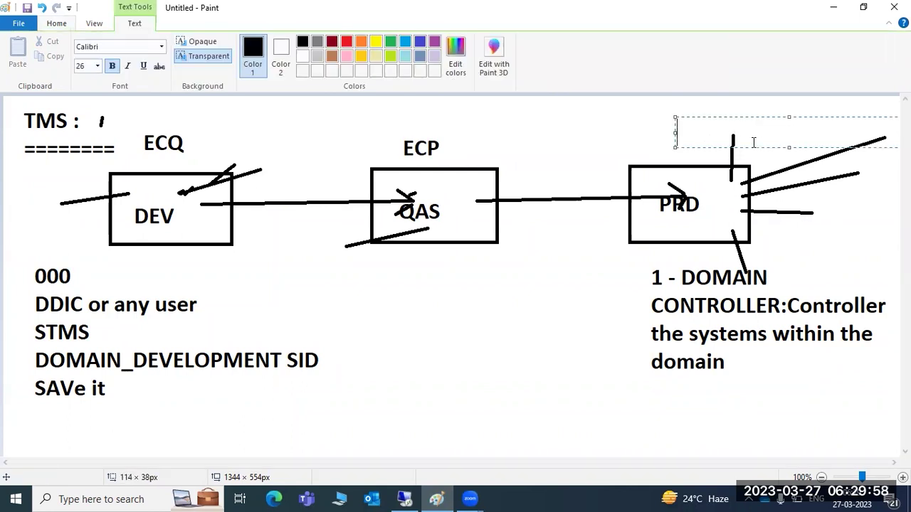
type("PRD")
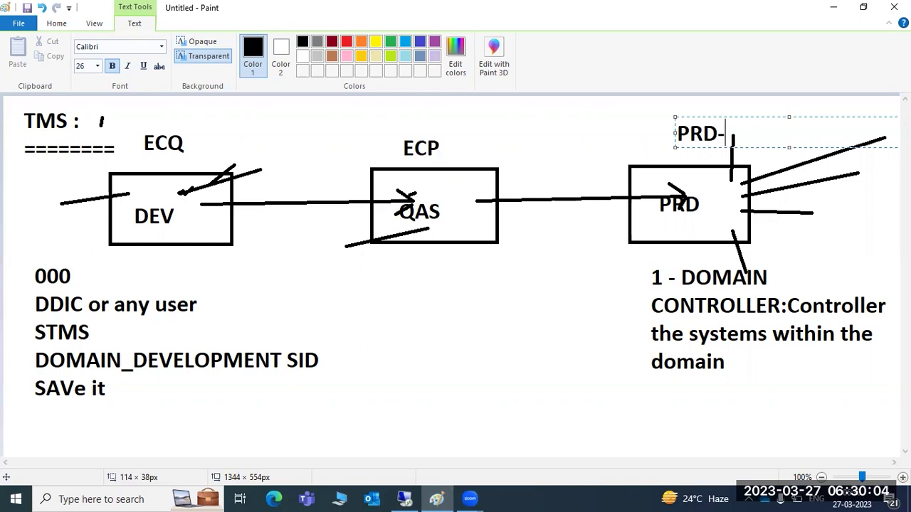
type("-PRODUCtiON")
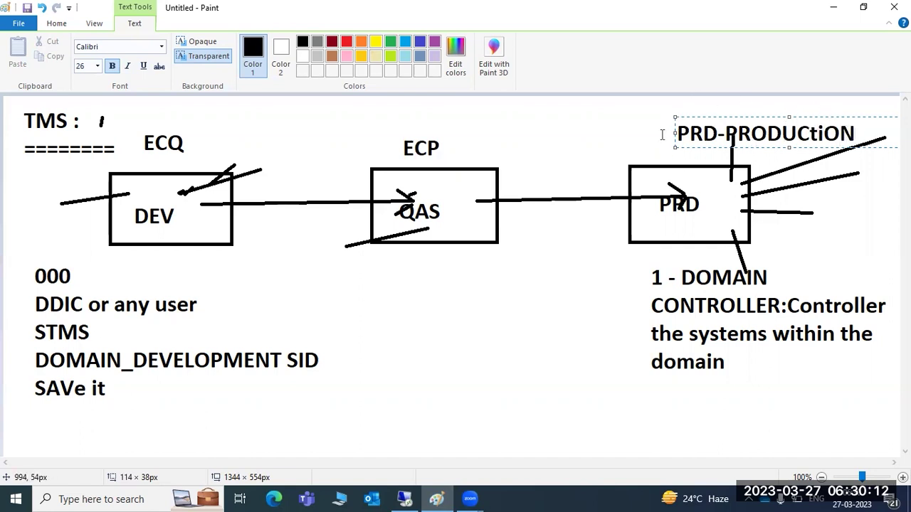
Step: Switch back to the remote SAP session, acknowledge the logon information and open the Transport Management System transaction
left_click(405, 498)
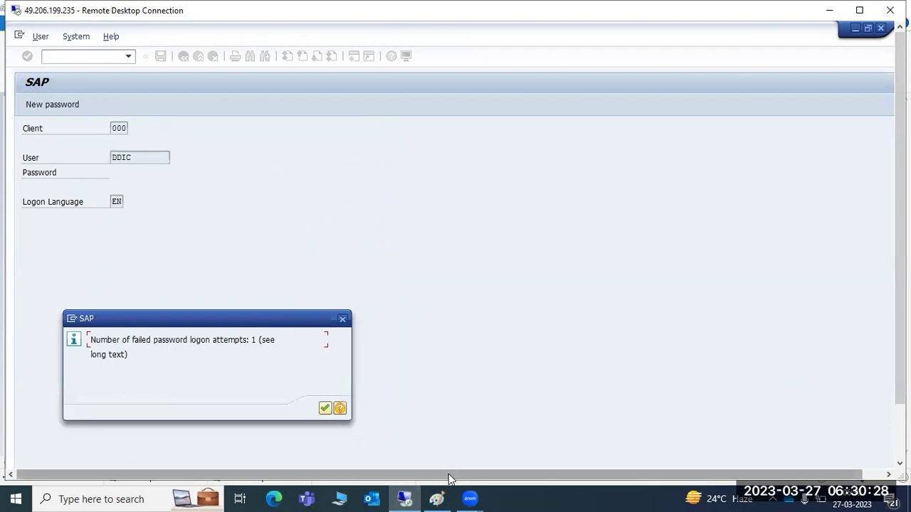
left_click(325, 410)
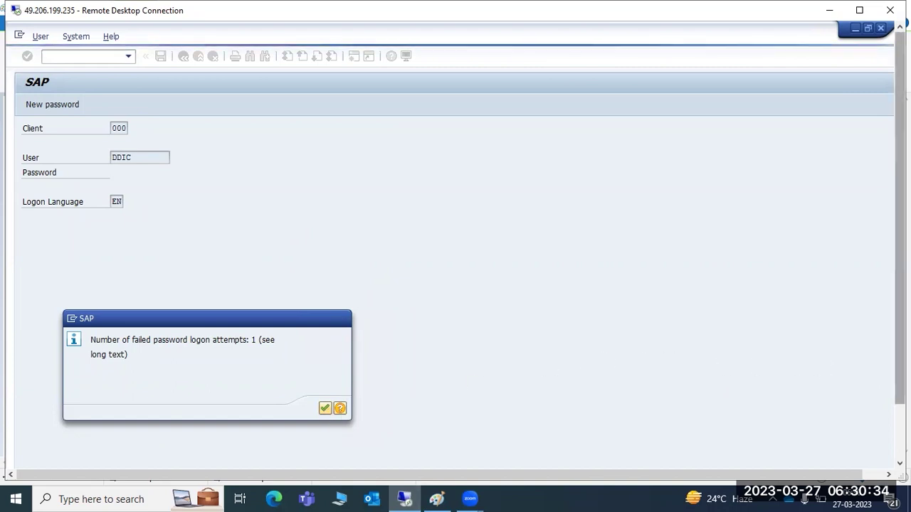
left_click_drag(900, 382, 900, 429)
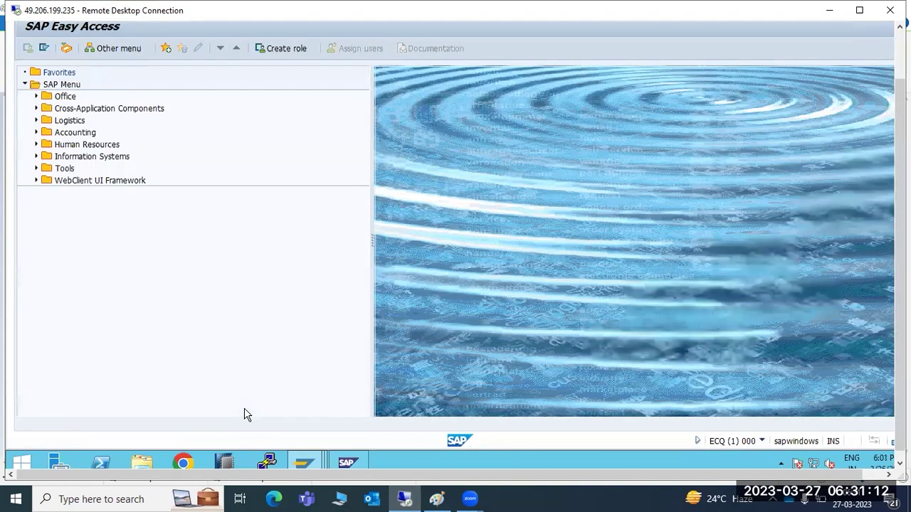
left_click_drag(900, 187, 900, 132)
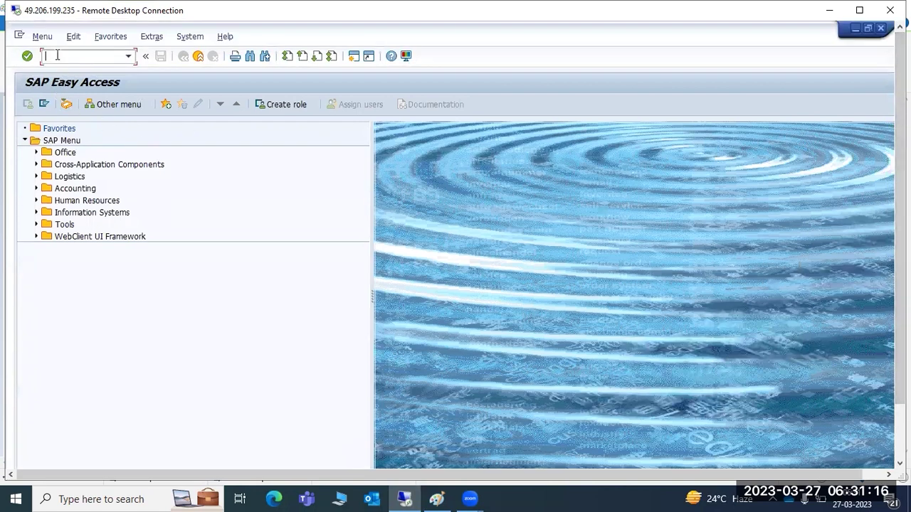
type("tms")
key("Return")
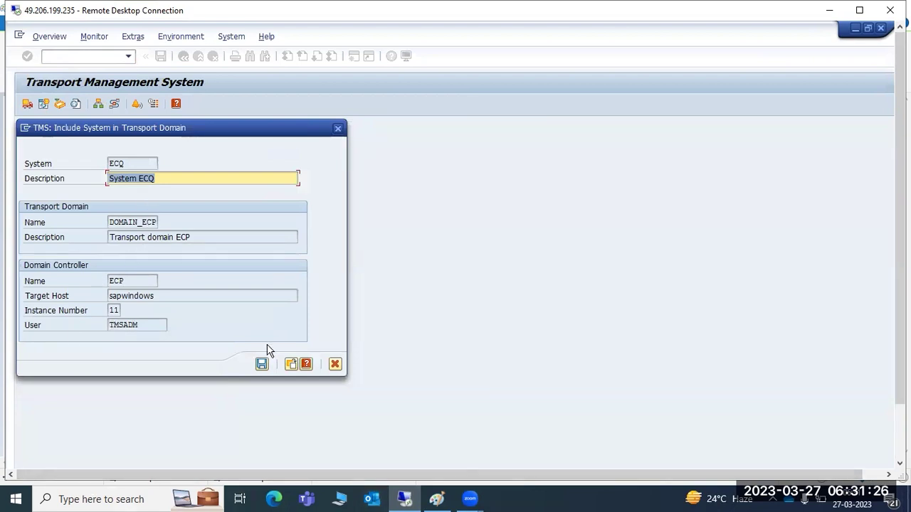
Step: Choose to configure a new transport domain instead of joining the ECP domain, and save it as DOMAIN_ECQ
left_click(291, 364)
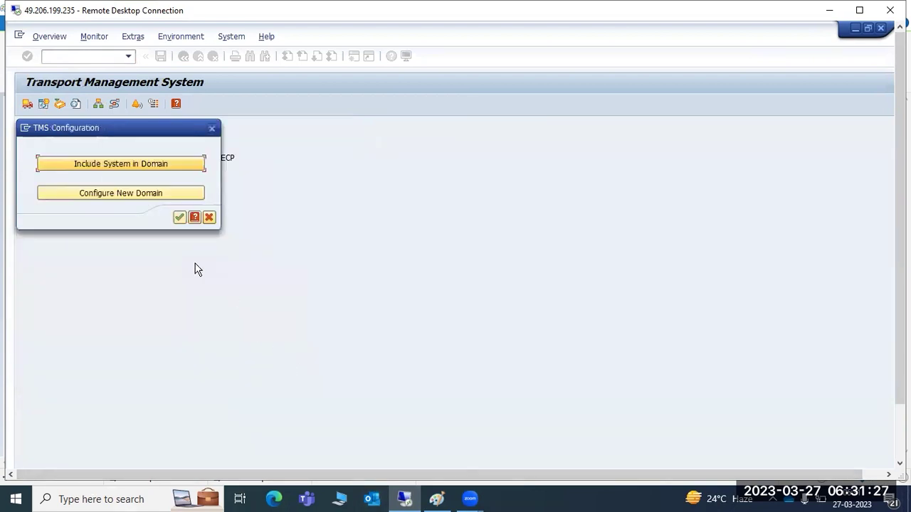
left_click(113, 193)
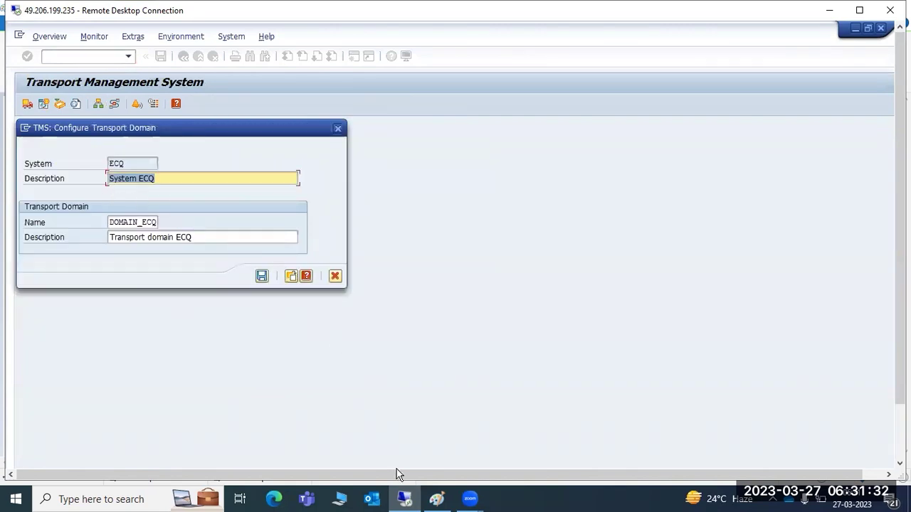
left_click(437, 498)
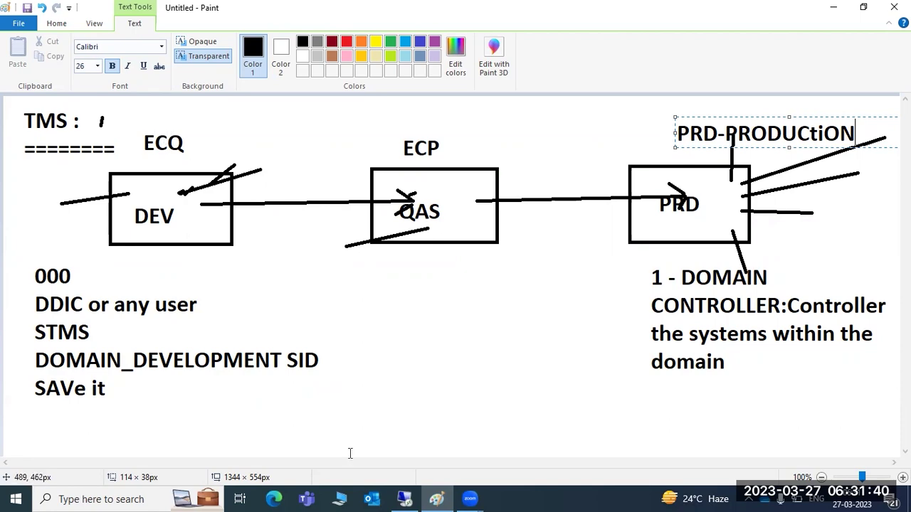
left_click(404, 499)
left_click_drag(125, 223, 158, 222)
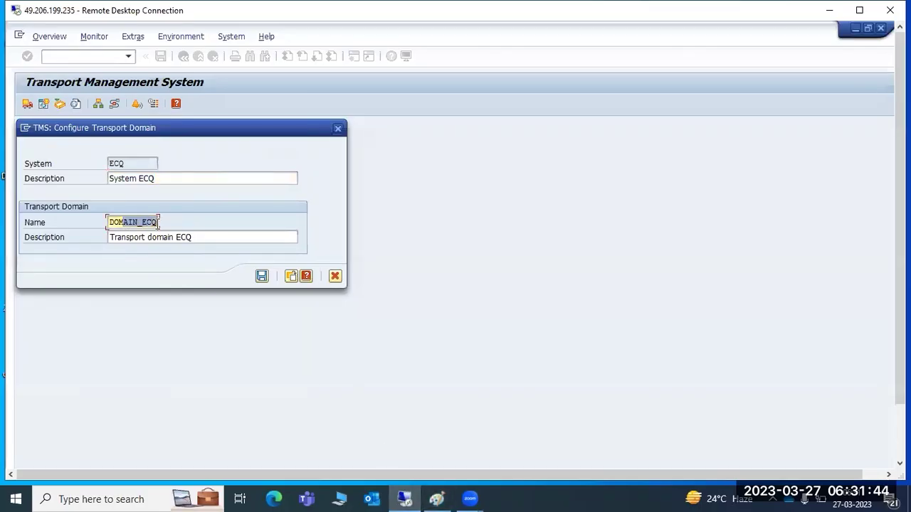
left_click(261, 277)
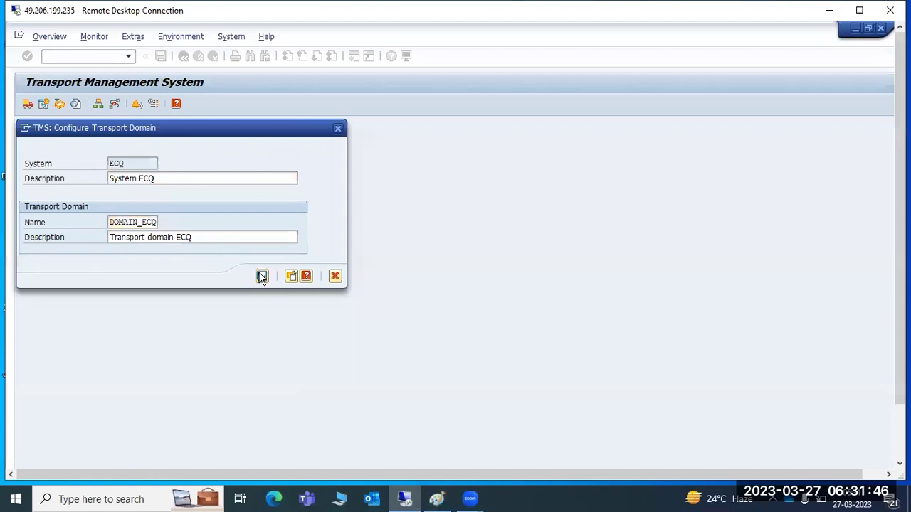
Step: Open a new blank Paint window and write "1 -user - TMSADM in 000" as the first note in a large text box
left_click(436, 498)
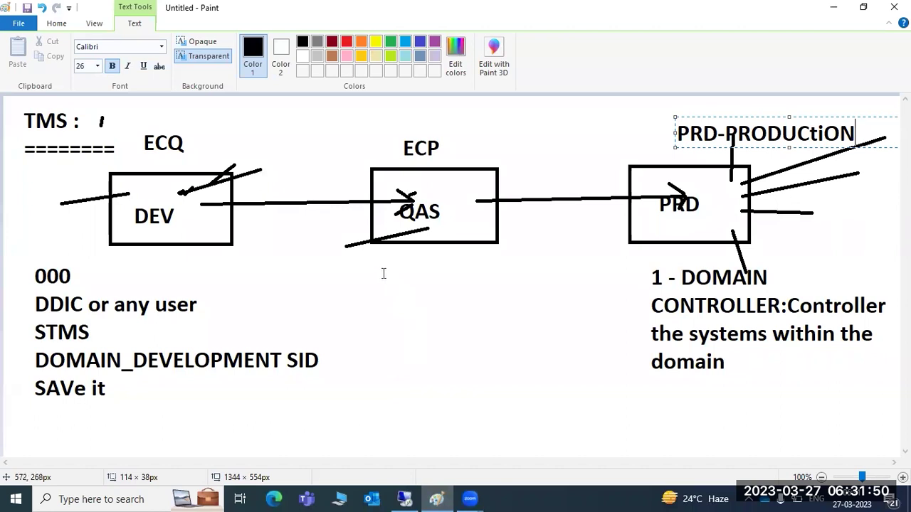
left_click_drag(368, 267, 599, 451)
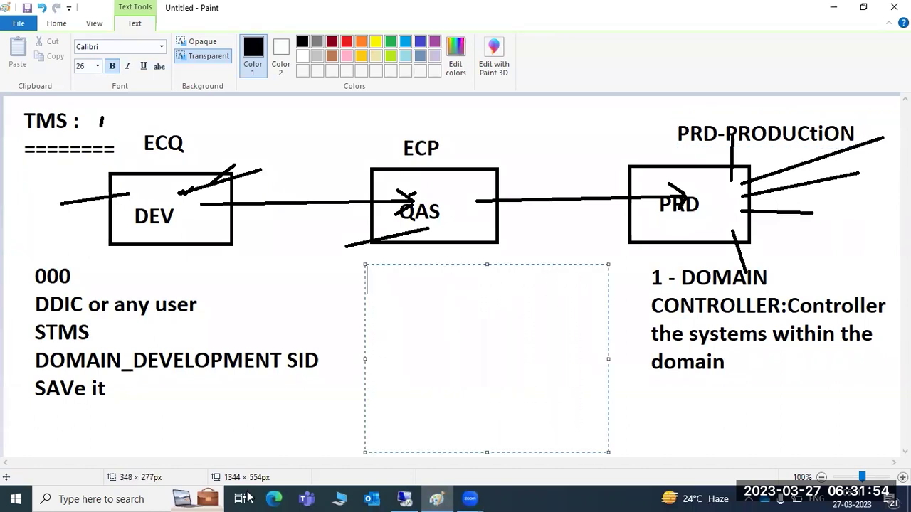
left_click(105, 498)
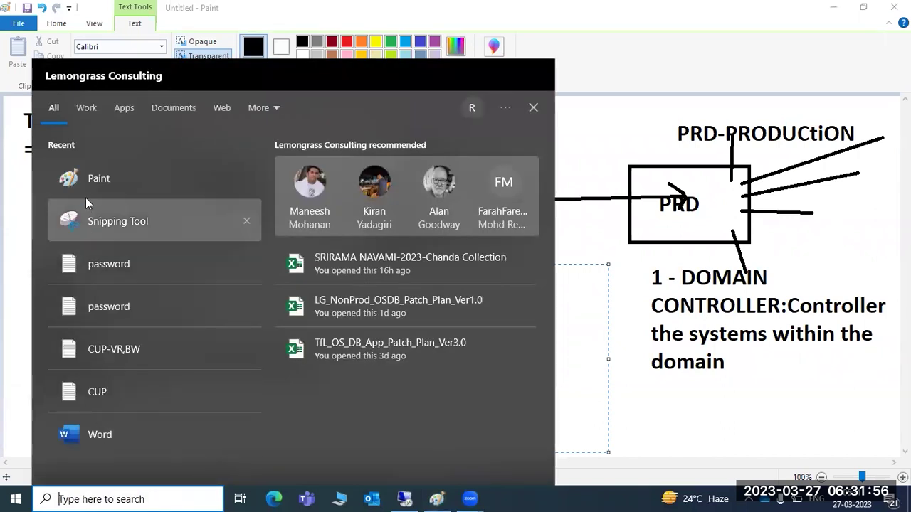
left_click(80, 178)
left_click(194, 47)
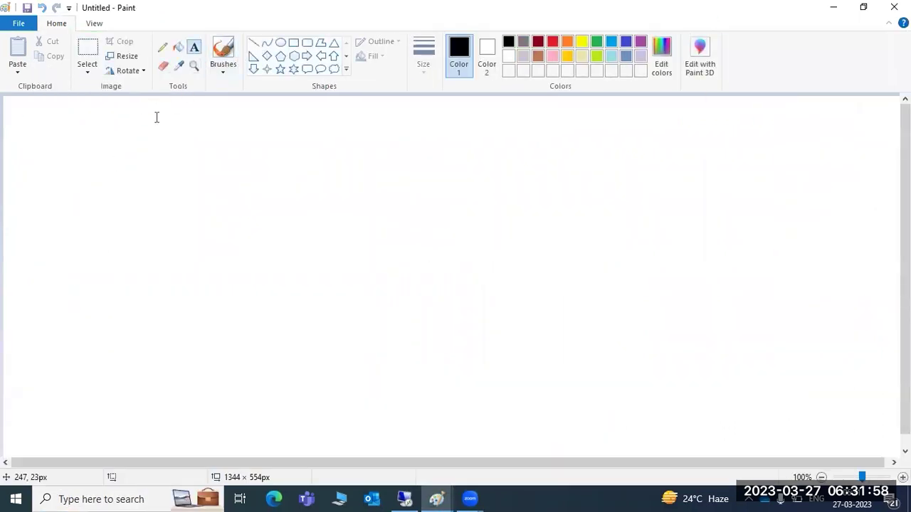
mouse_move(78, 107)
left_mouse_down()
mouse_move(438, 393)
mouse_move(485, 443)
left_mouse_up()
type("1 -user ")
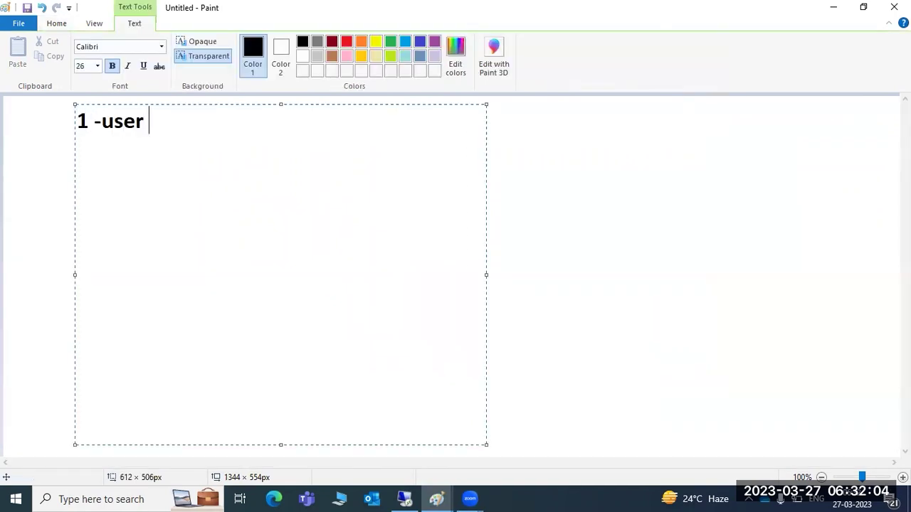
type("- TMSA")
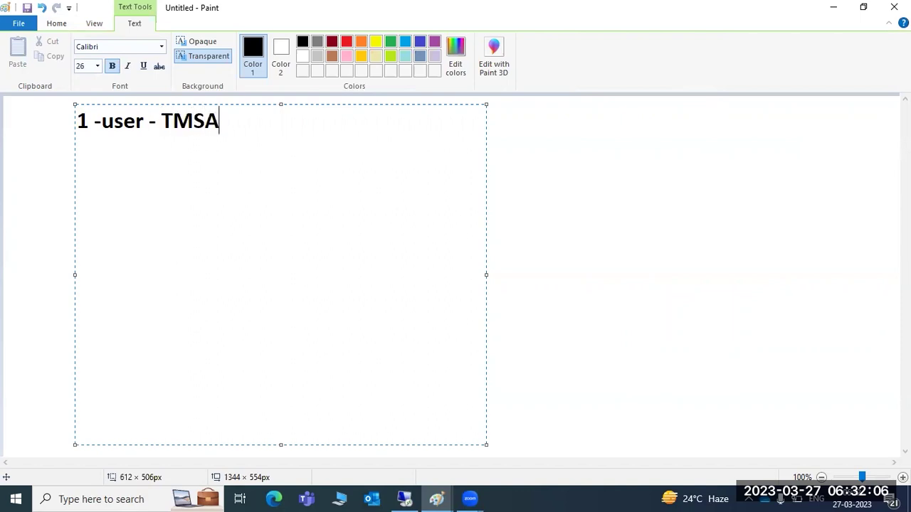
type("DM in 000")
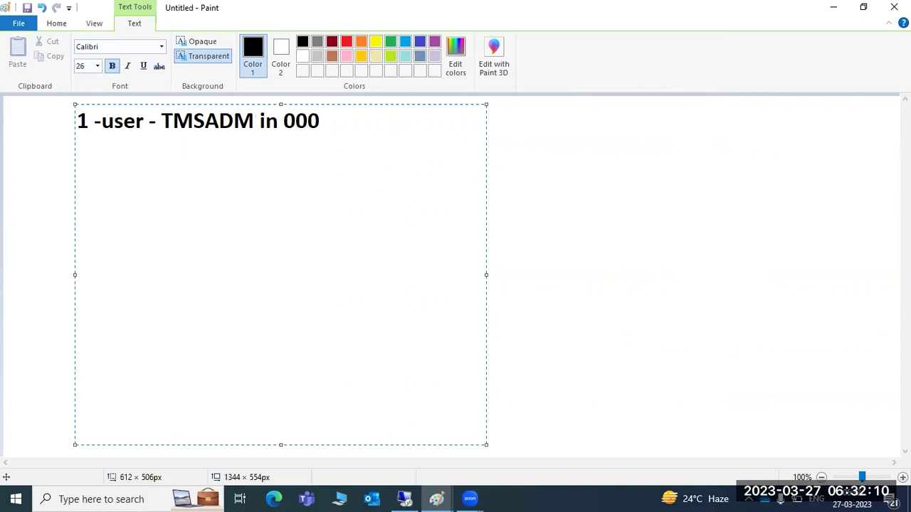
Step: Add two more notes to the list: "2-RFC -TMS*" and "3-background job -RDDIMPDP"
key("Return")
type("2-T")
key("BackSpace")
type("RF")
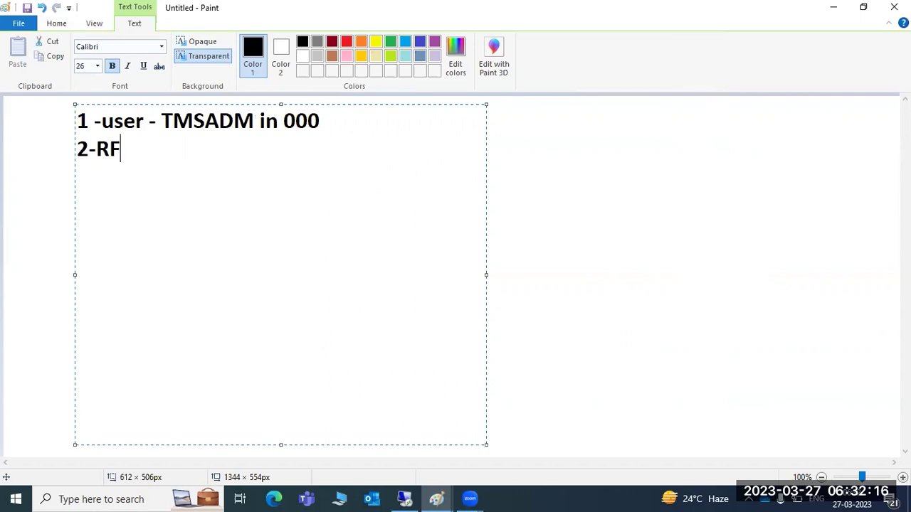
type("C -TMS")
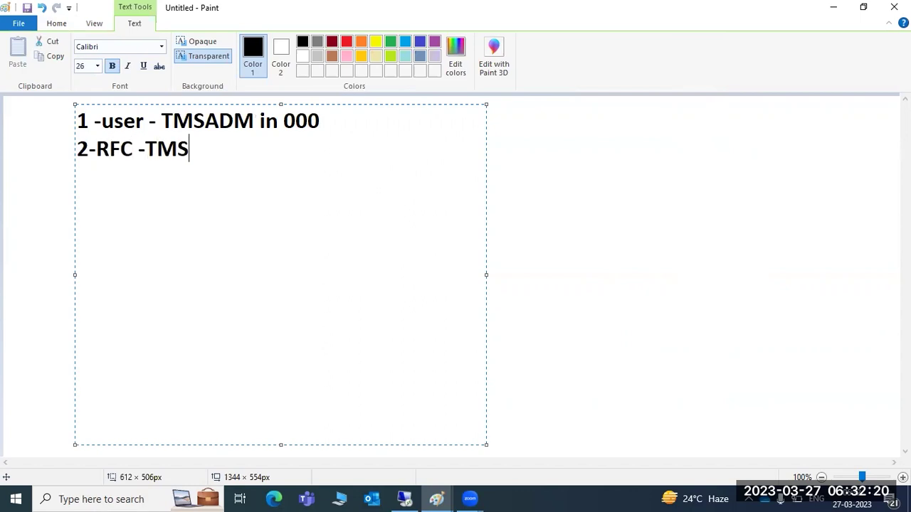
type("* 3-ba")
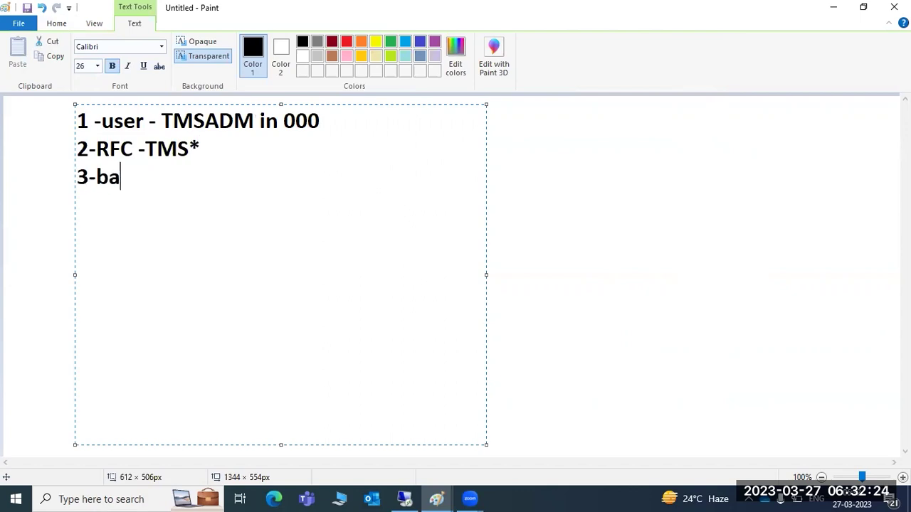
type("ckgroun")
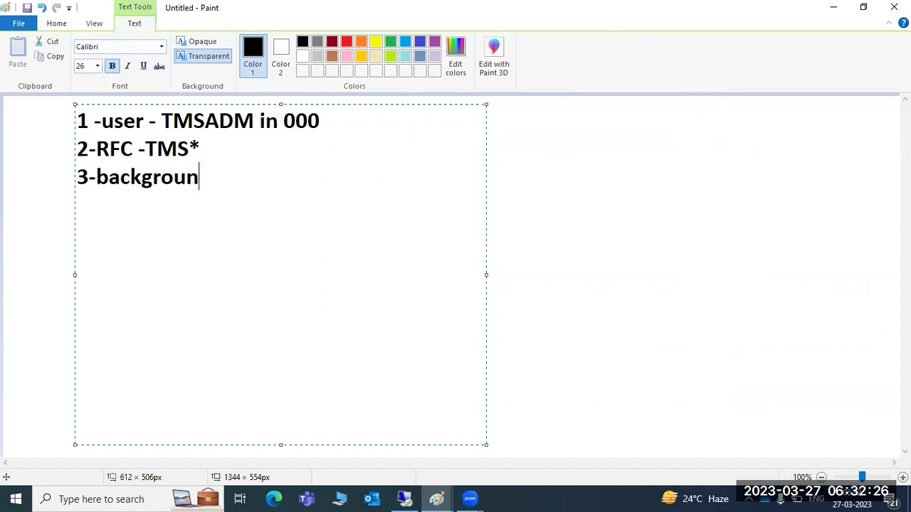
type("d job -RDDIMPD")
type("P ")
Step: Add the fourth note, "4)configuration will be generated at OS level (/usr/sap/trans/bin)", below the background job note
type("4")
type(")")
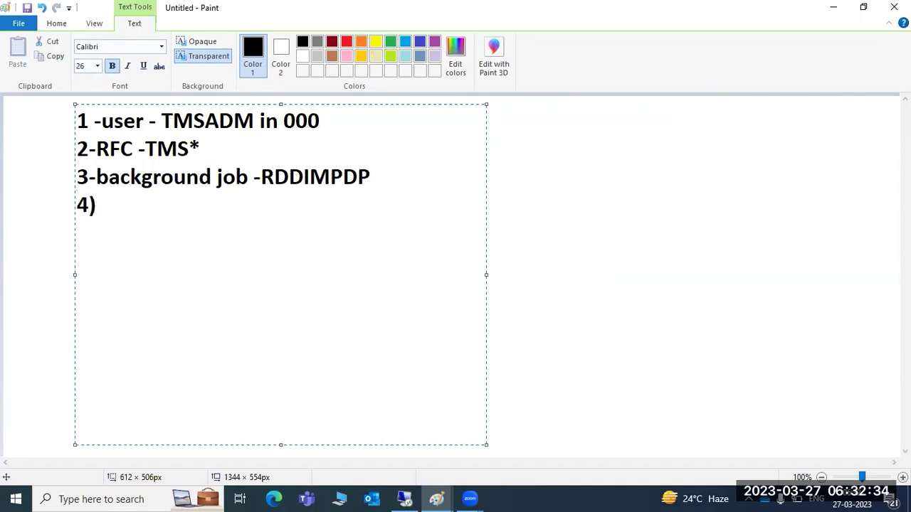
type("co")
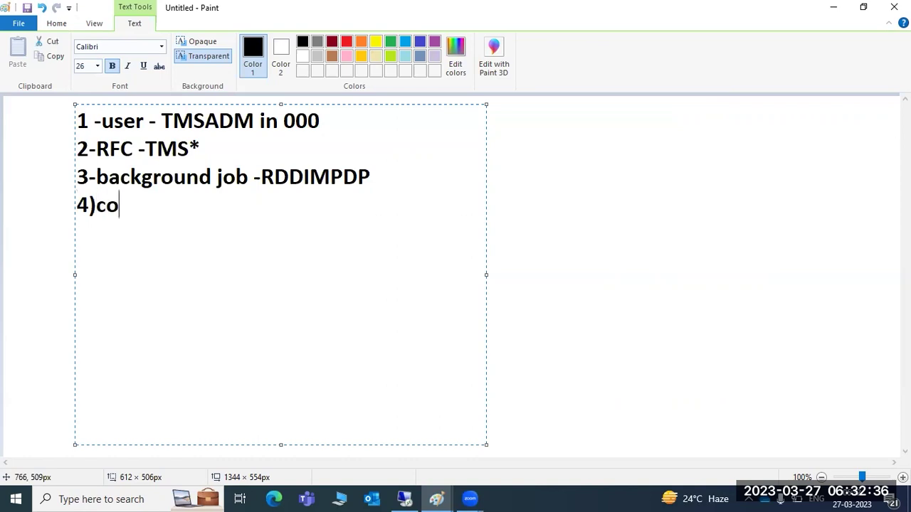
type("nfiguration will be")
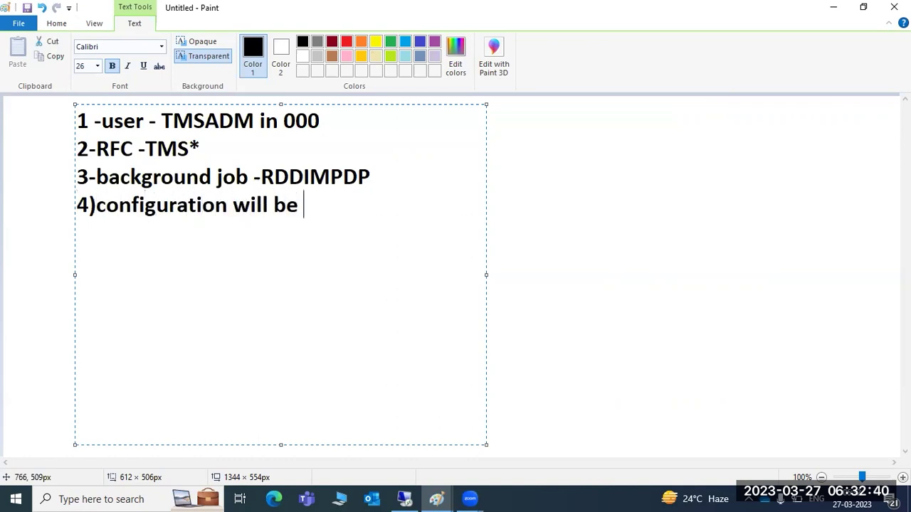
type(" generated at OS ")
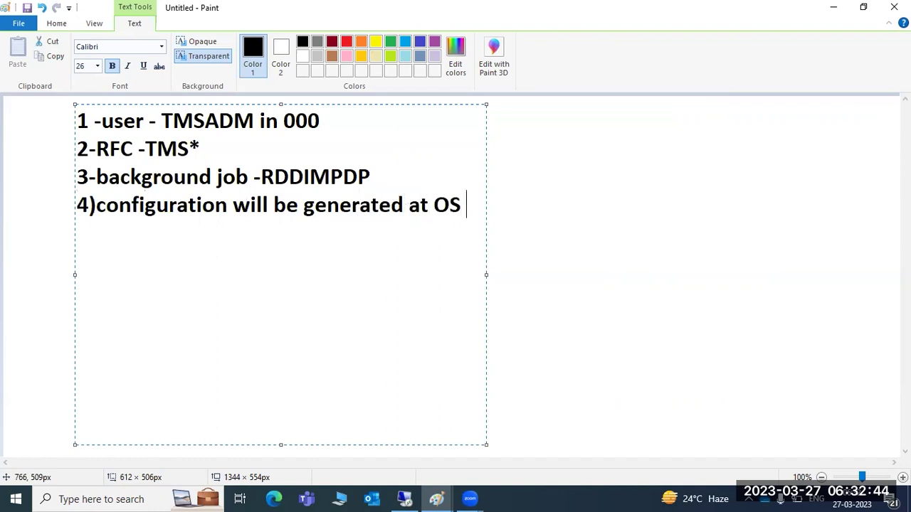
type("leveel")
key("BackSpace")
key("BackSpace")
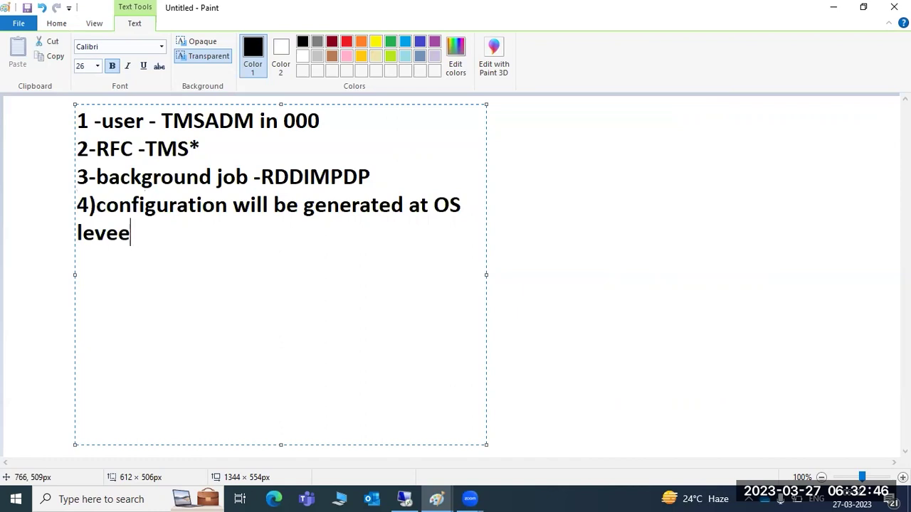
type("l (/usr/s")
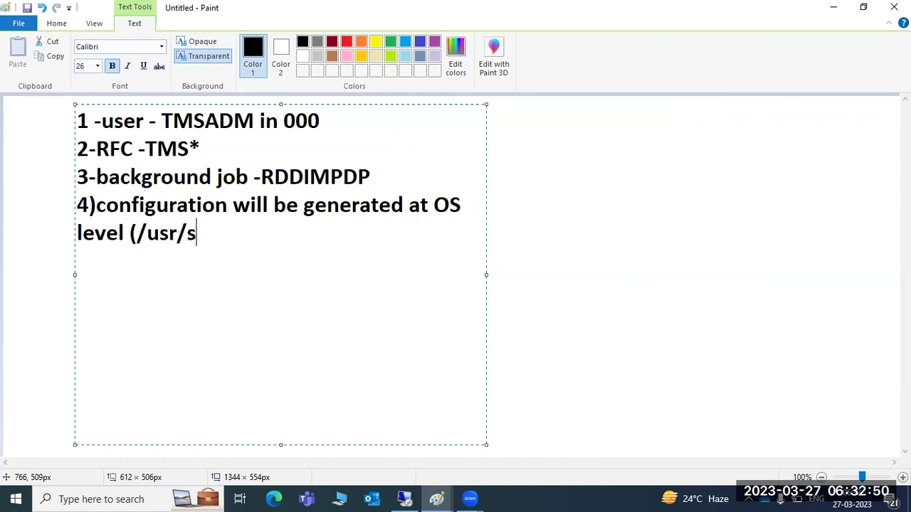
type("ap/trans")
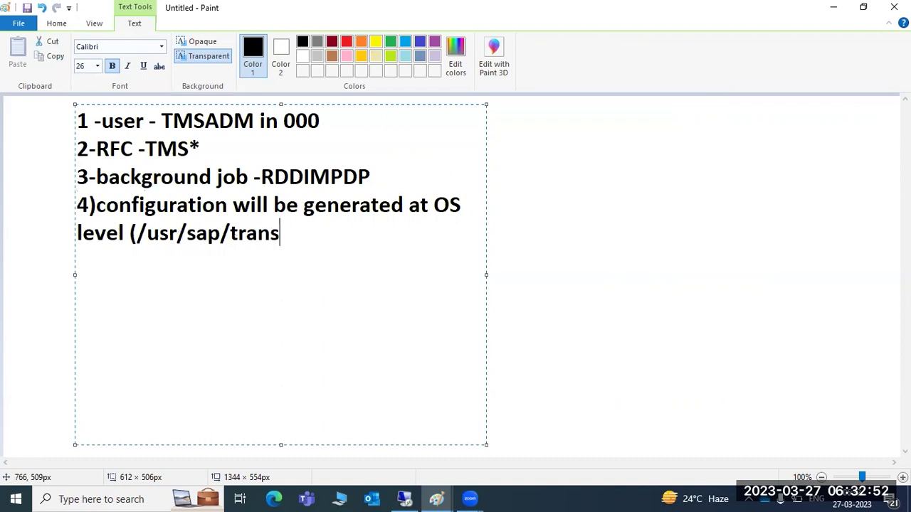
type("/bin)")
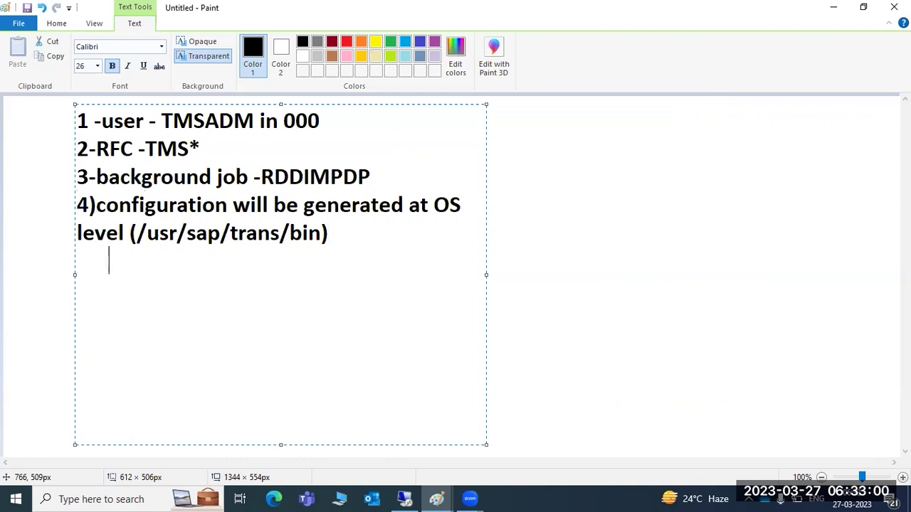
Step: List DOMAIN_CFG, indented, and TP* on separate lines beneath the OS-level configuration note
type("   DOMAIN")
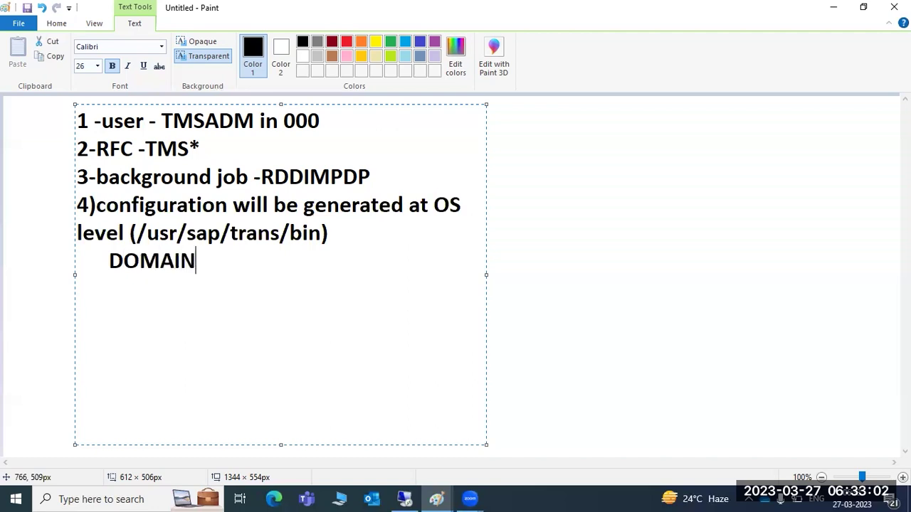
type("_CFG")
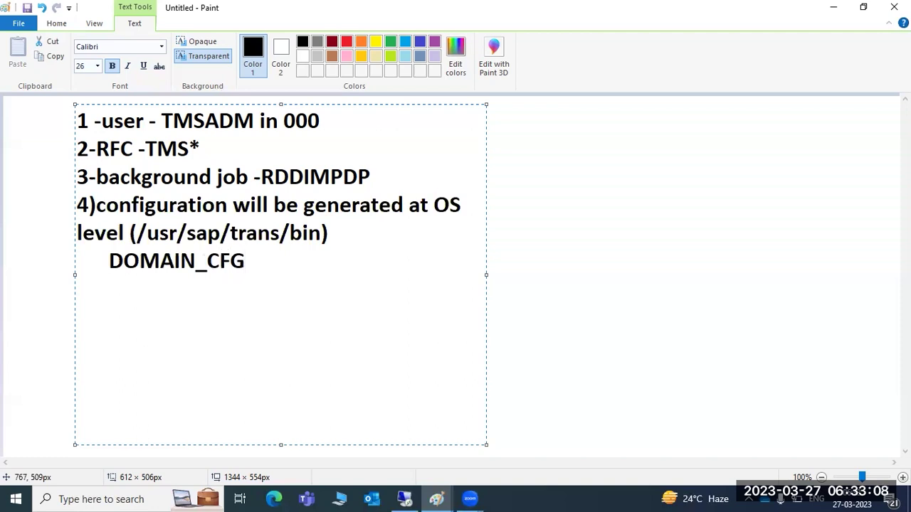
key("Return")
type("TP*")
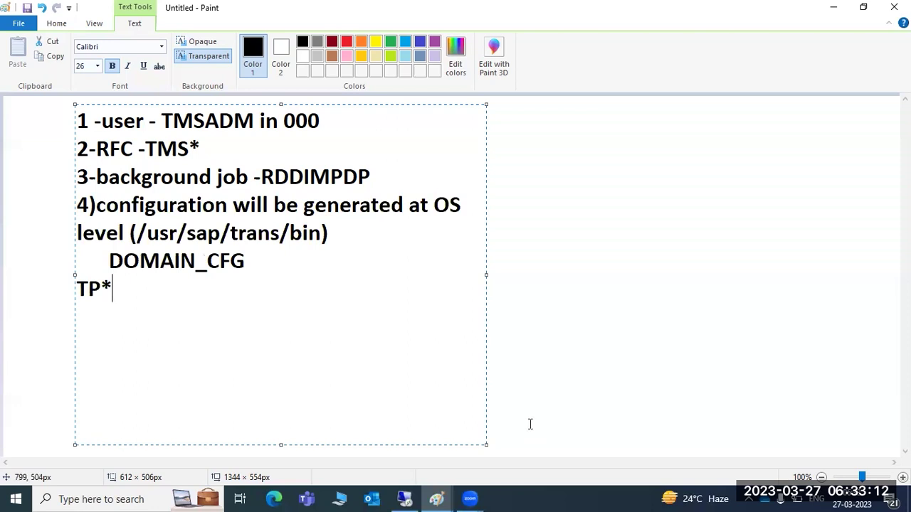
Step: Review the notes by highlighting the trans folder name and the whole list, and glance at the TMS diagram
left_click_drag(229, 234, 282, 236)
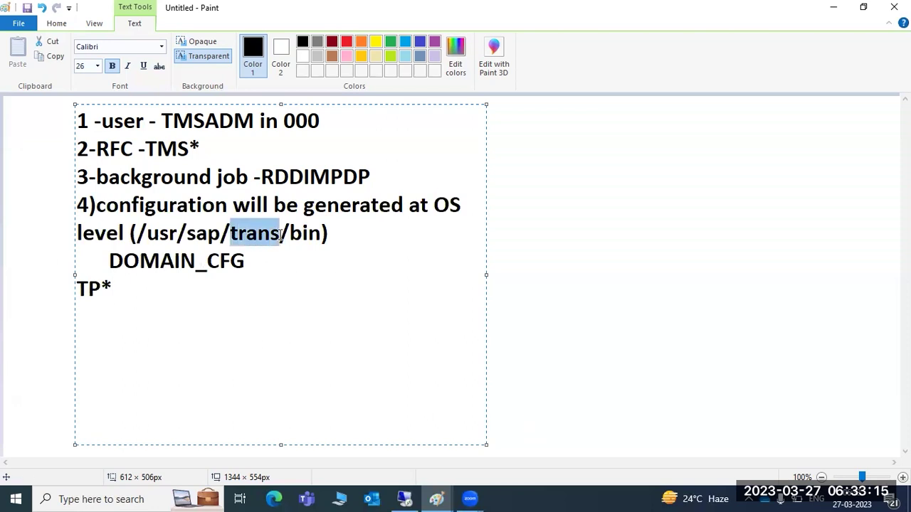
left_click(119, 285)
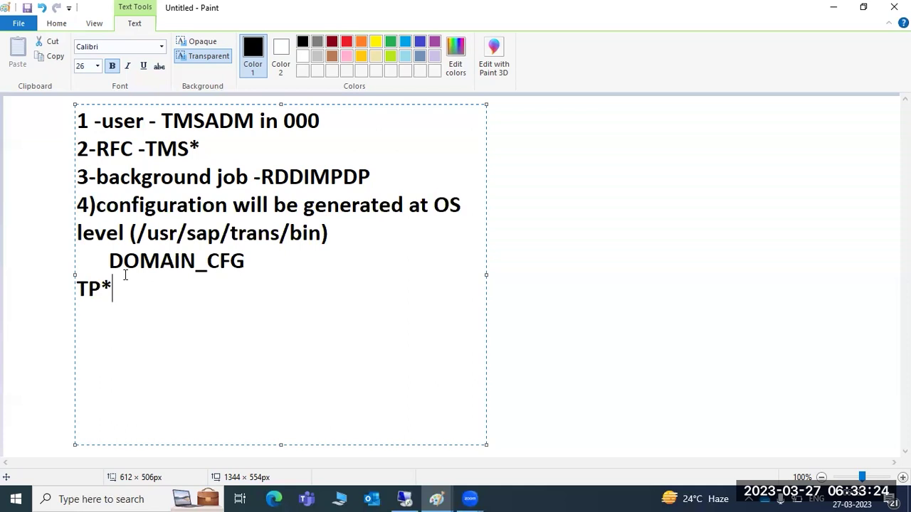
left_click_drag(125, 275, 78, 114)
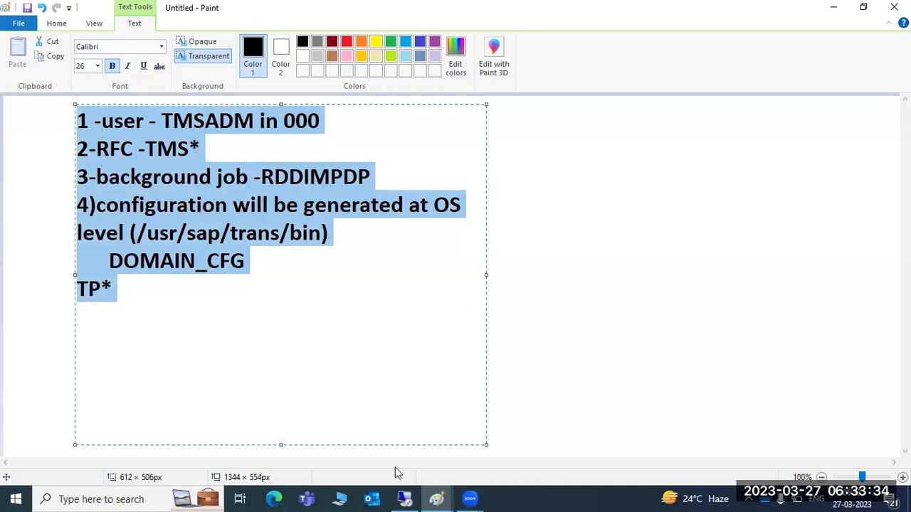
mouse_move(436, 499)
left_click(408, 438)
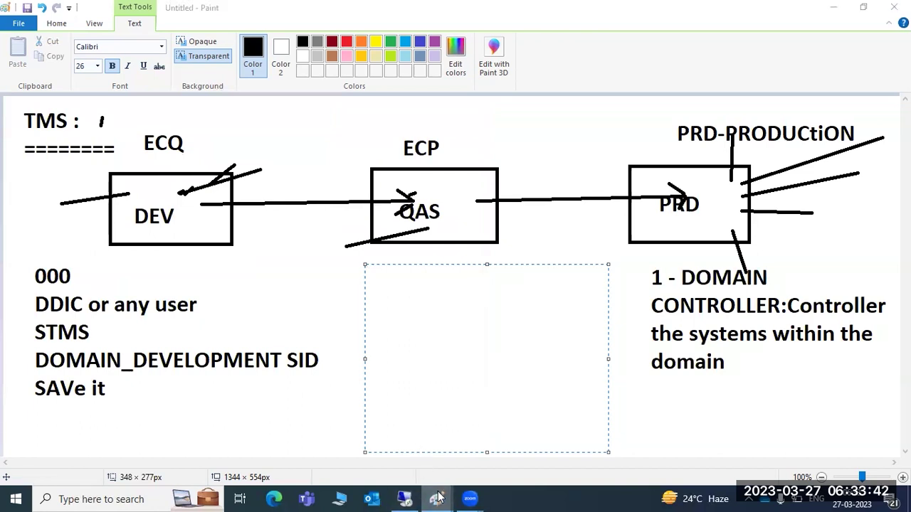
mouse_move(436, 498)
left_click(509, 450)
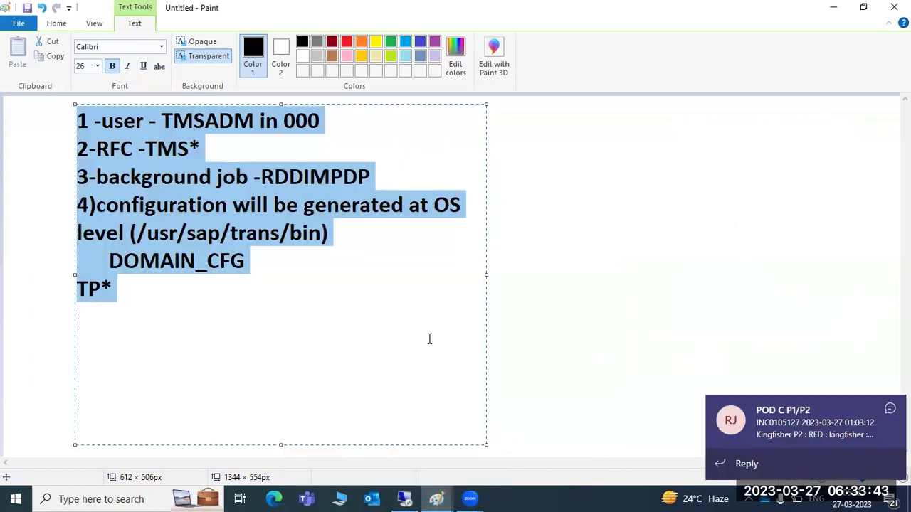
left_click(889, 409)
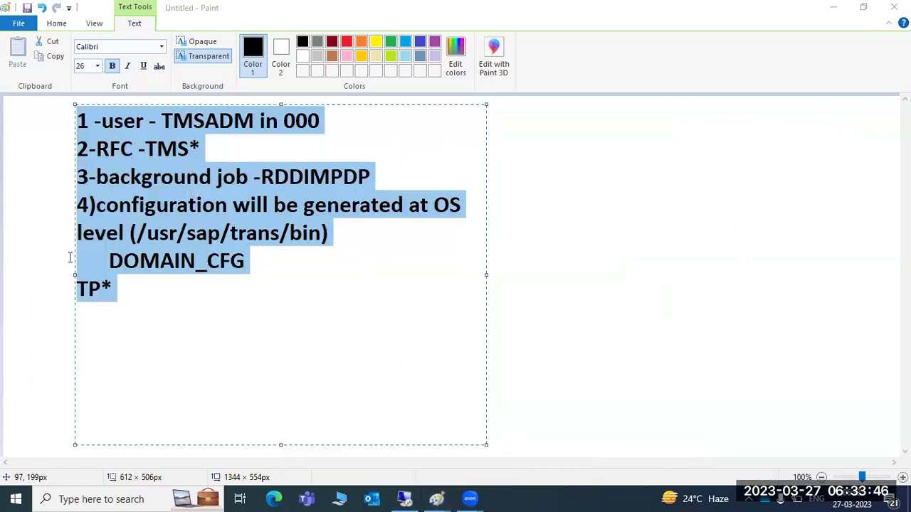
Step: Switch to the TMS diagram and frame the domain setup instructions under the DEV box with a text box
mouse_move(436, 498)
left_click(355, 426)
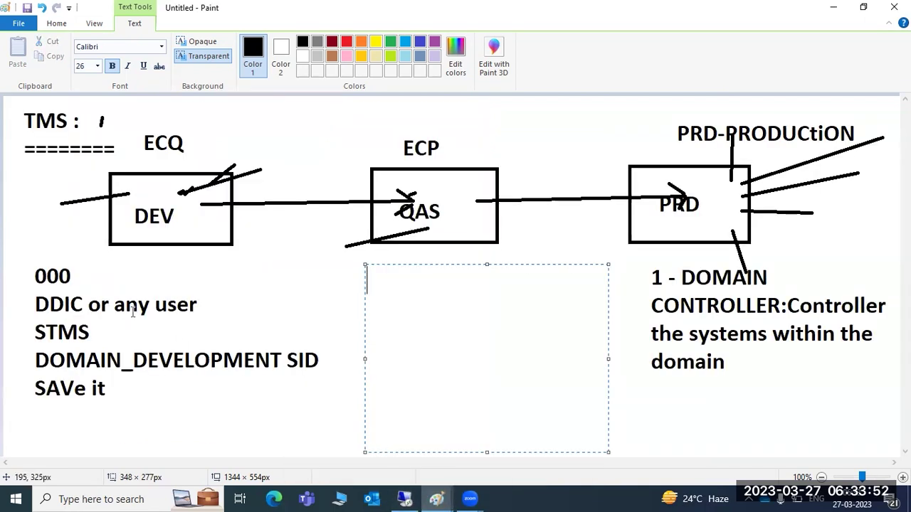
left_click_drag(23, 254, 318, 435)
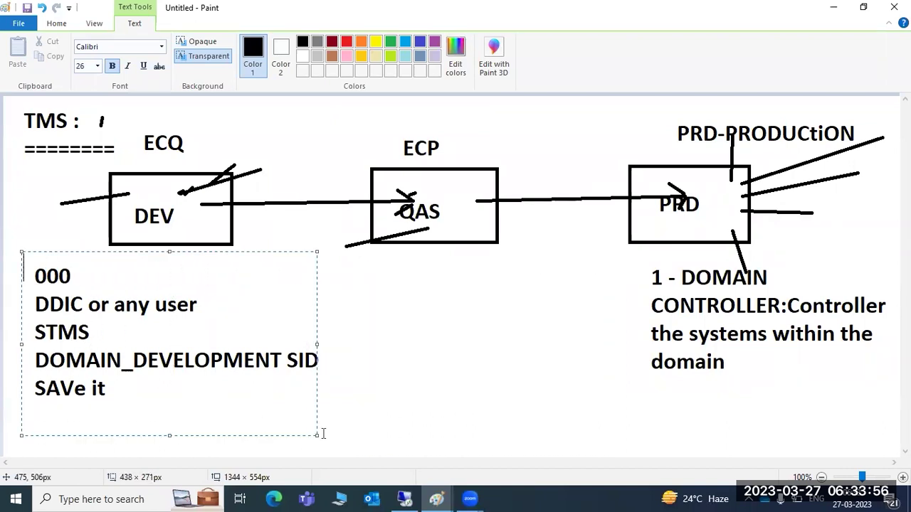
Step: Switch to the remote SAP session, enter and repeat the password for user TMSADM, and confirm it
left_click(404, 499)
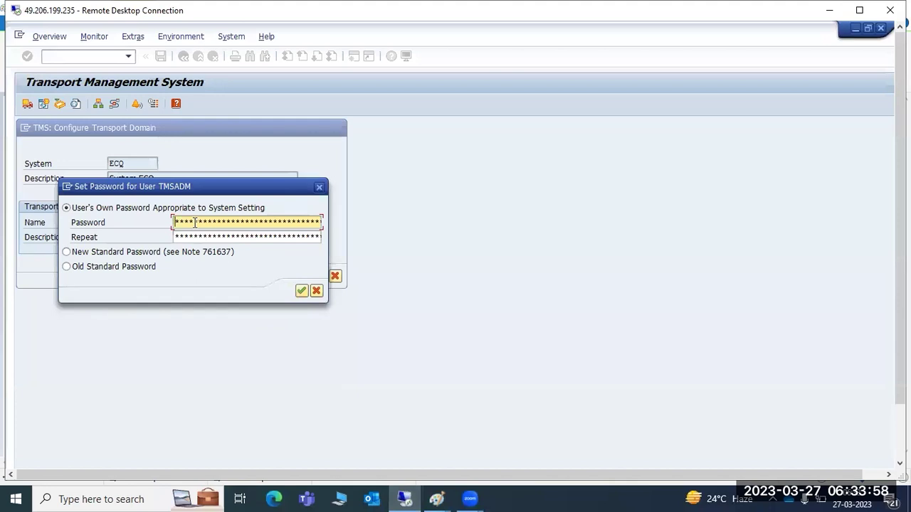
type("*****")
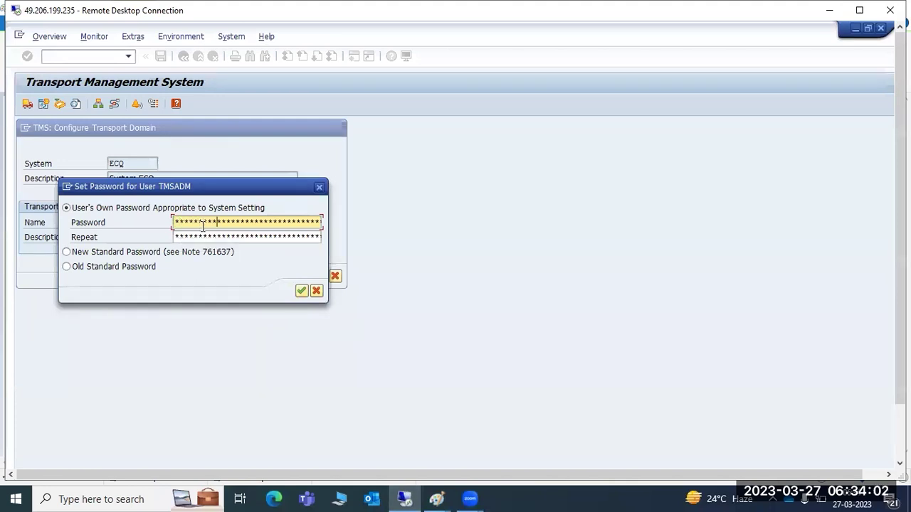
key("Tab")
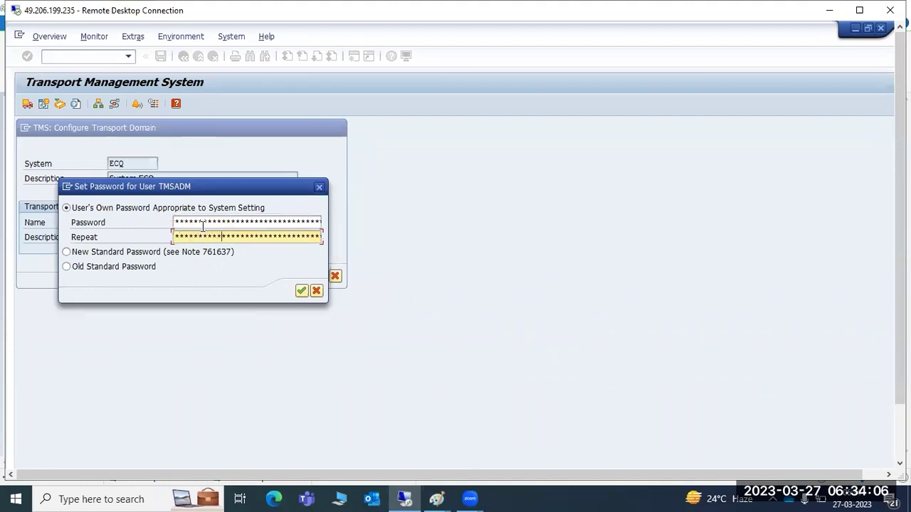
key("Return")
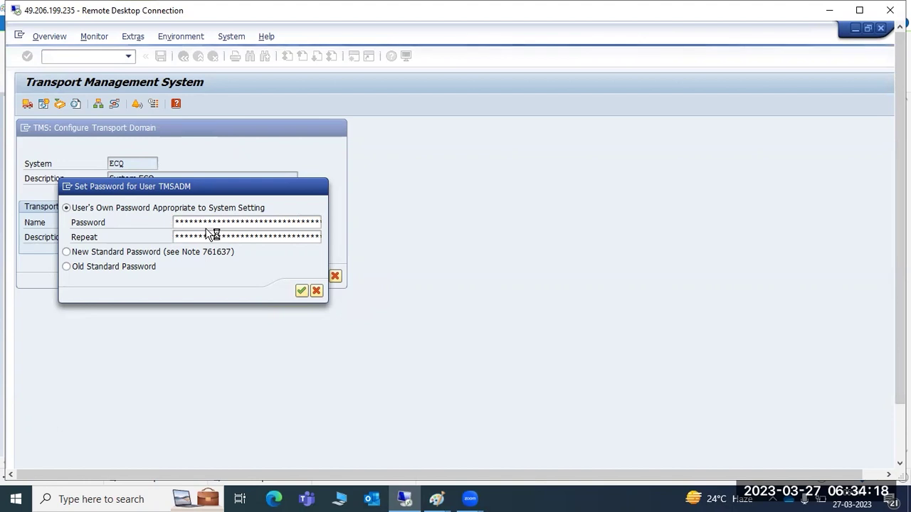
Step: Switch to the Paint notes list and review the RFC and background job entries by highlighting them
mouse_move(447, 497)
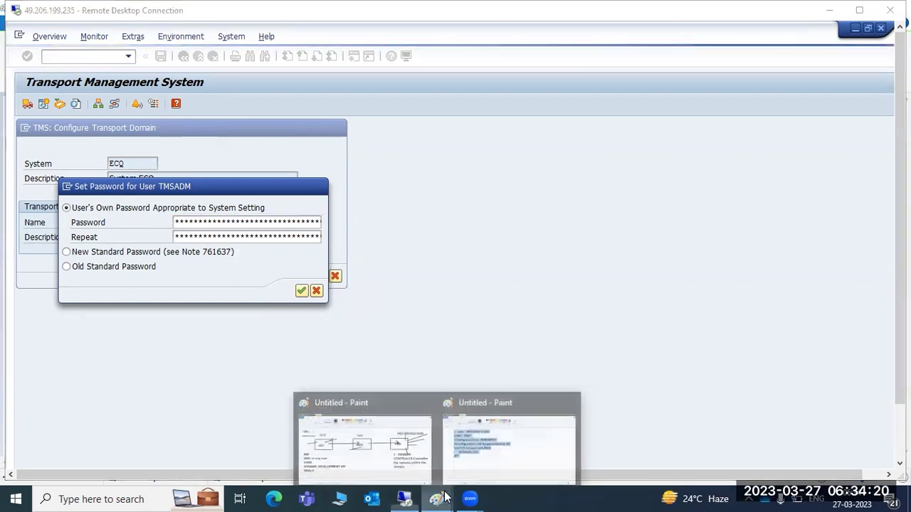
left_click(508, 436)
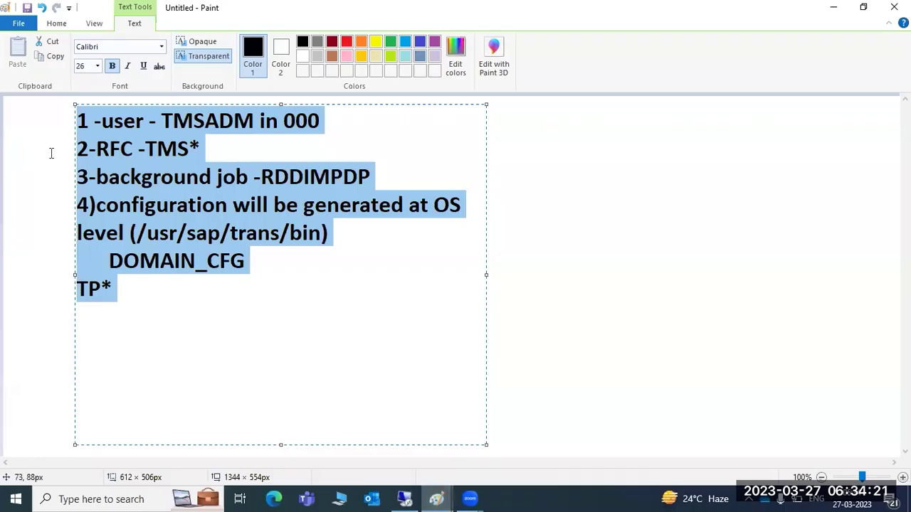
left_click(96, 153)
left_click_drag(120, 178, 235, 187)
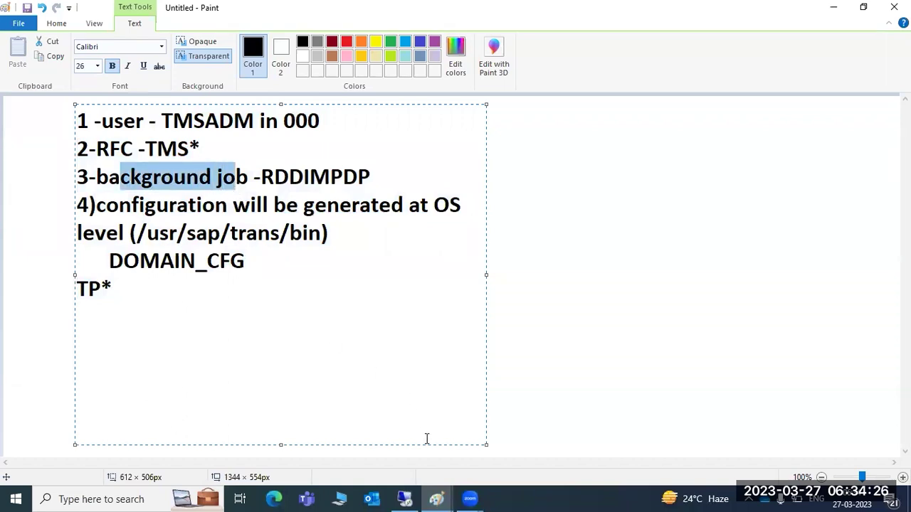
Step: Return to the remote SAP session and acknowledge the information about the default company address
left_click(404, 499)
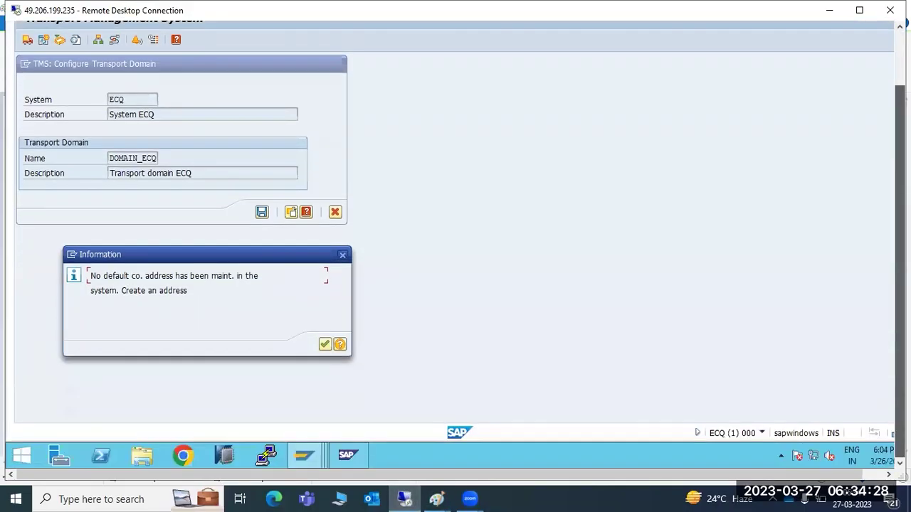
left_click(325, 346)
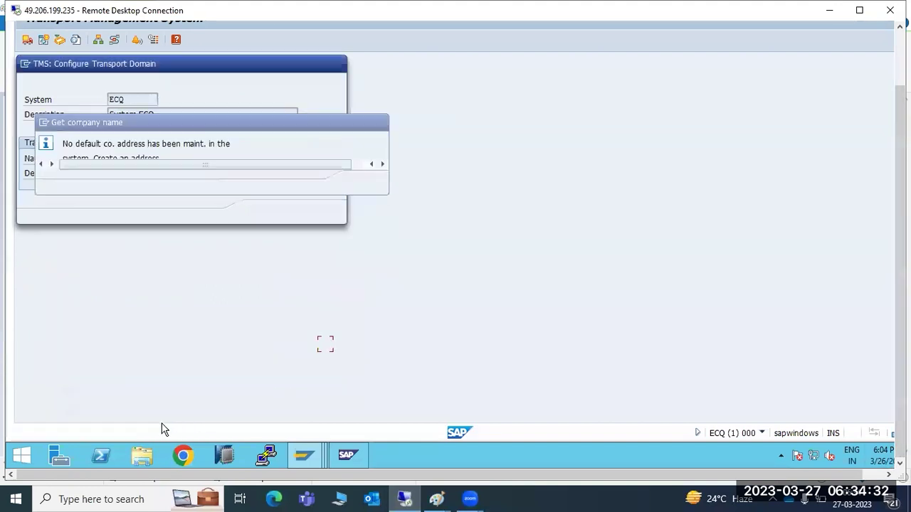
Step: Open the C:\usr\sap\trans folder in File Explorer on the remote server and show its full path
left_click(140, 458)
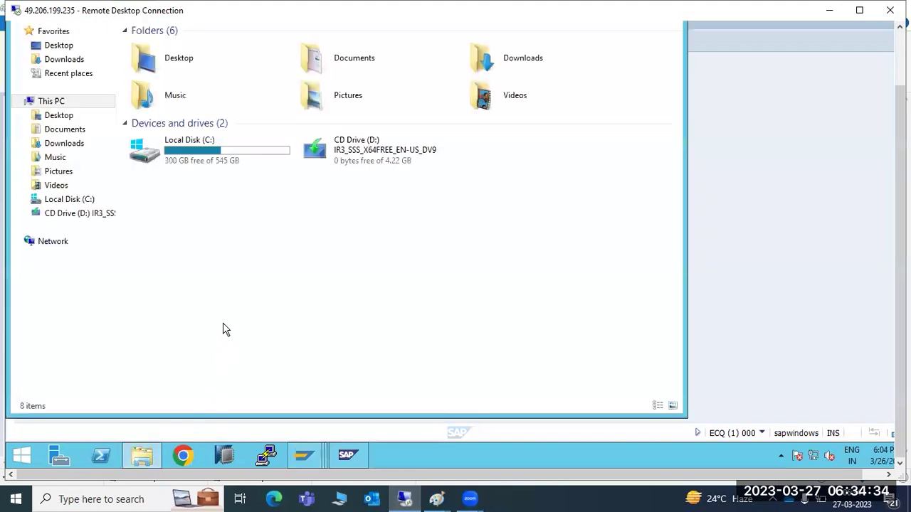
double_click(197, 166)
left_click(183, 244)
key("u")
key("u")
key("Return")
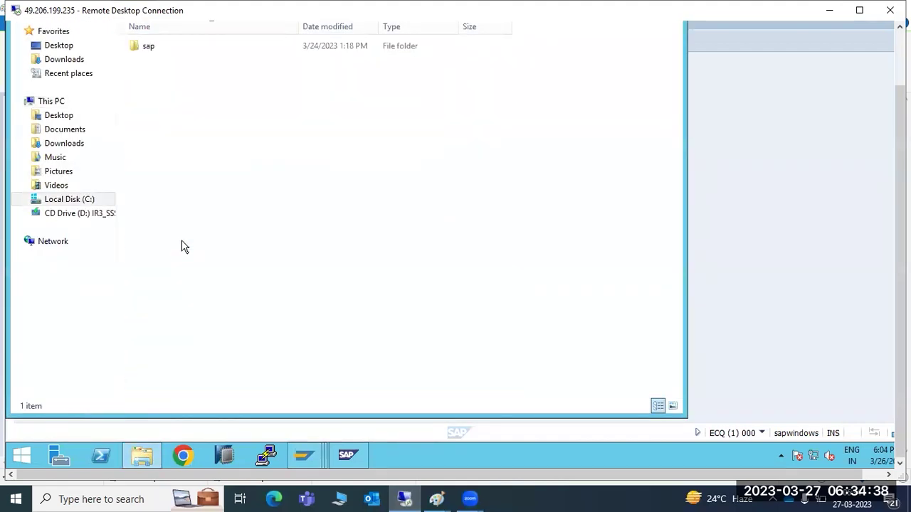
key("s")
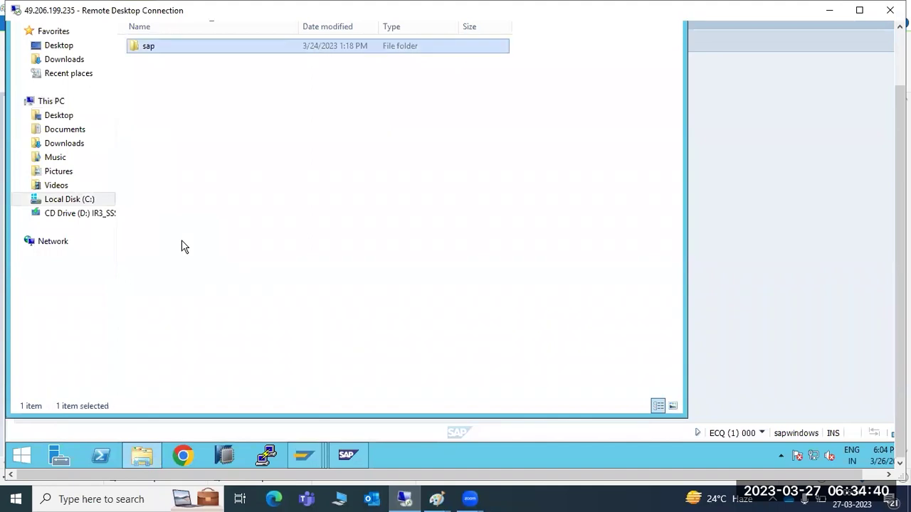
key("Return")
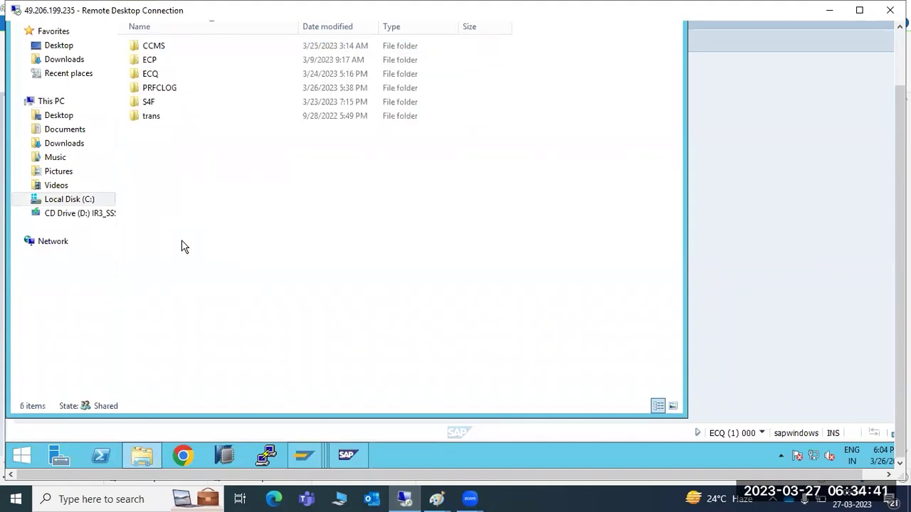
double_click(146, 121)
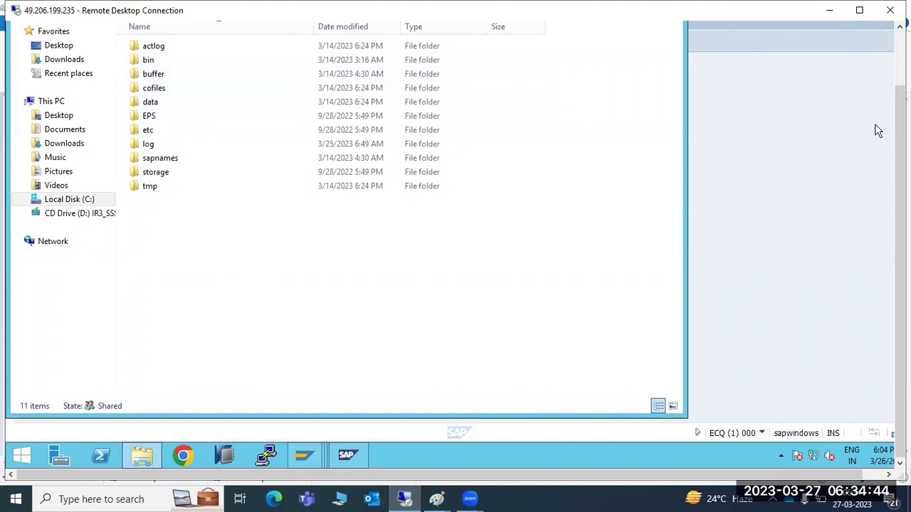
left_click_drag(899, 137, 897, 83)
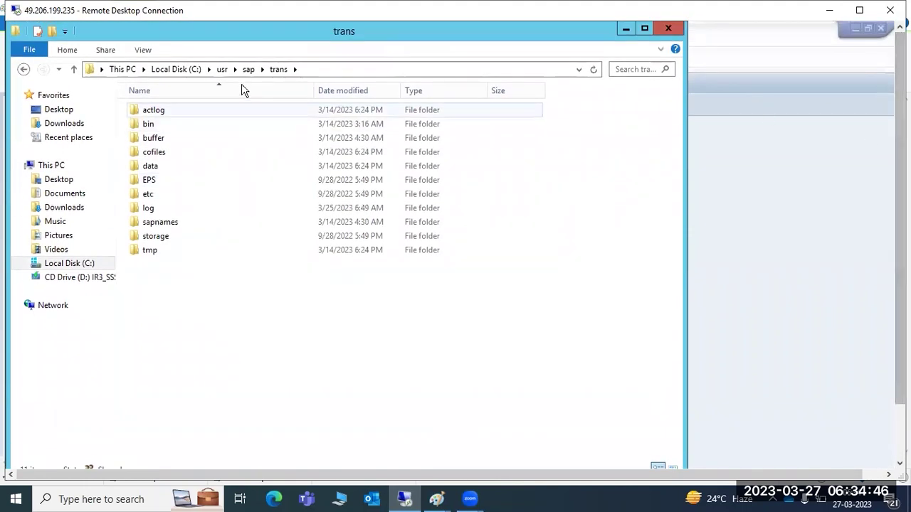
left_click(311, 70)
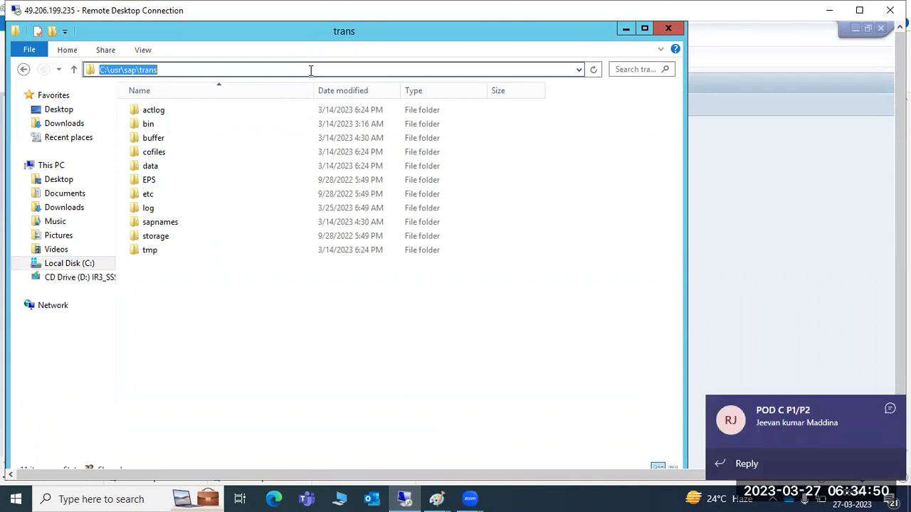
left_click(887, 411)
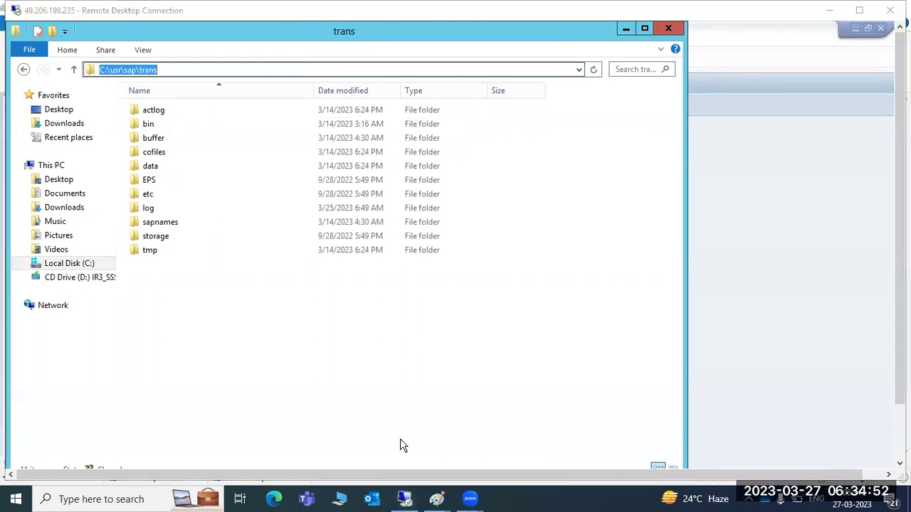
right_click(303, 498)
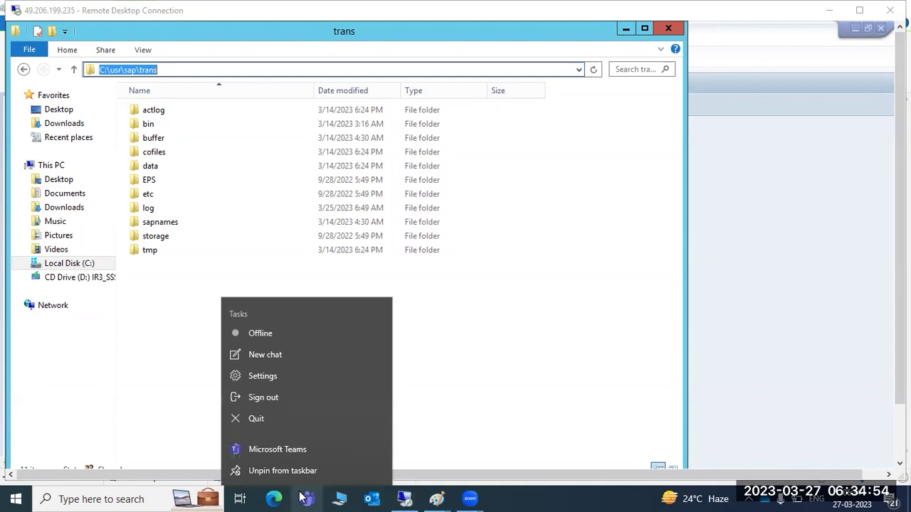
left_click(505, 371)
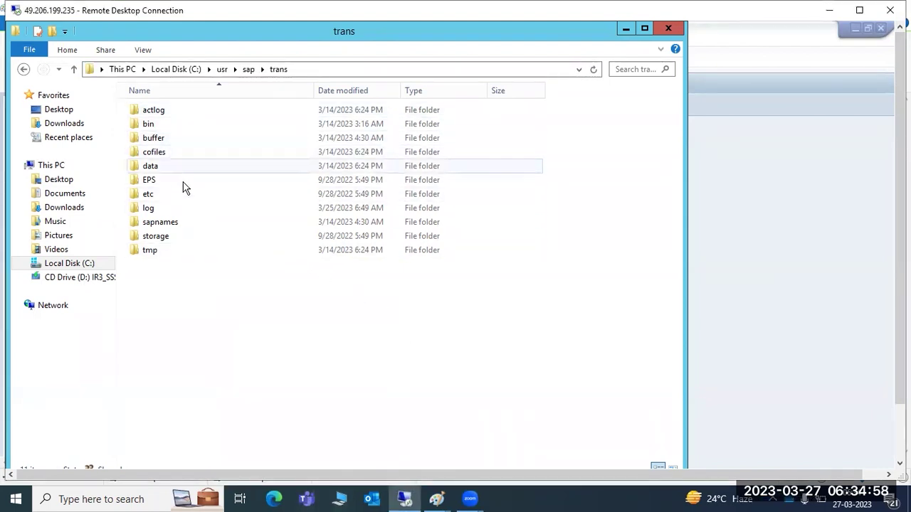
Step: Open the bin folder inside trans, order its files by date modified for review, and return to the trans folder
double_click(177, 126)
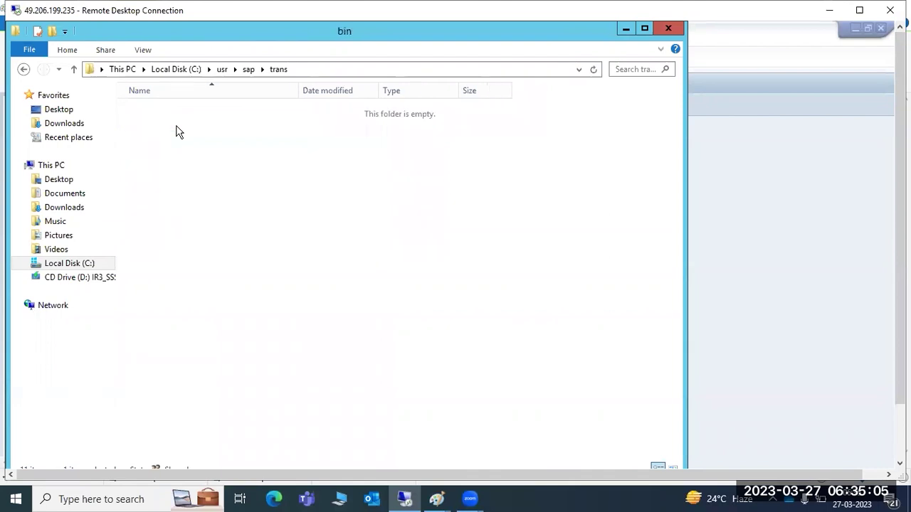
left_click(334, 98)
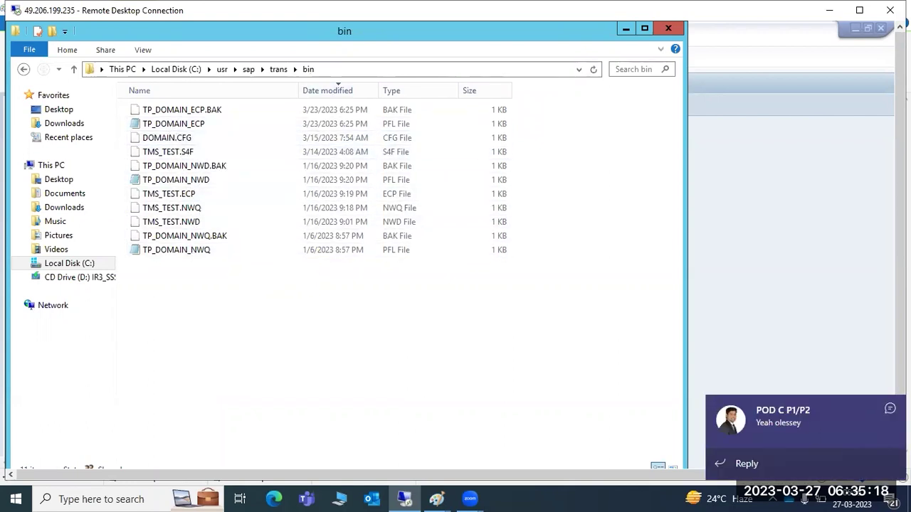
left_click(888, 413)
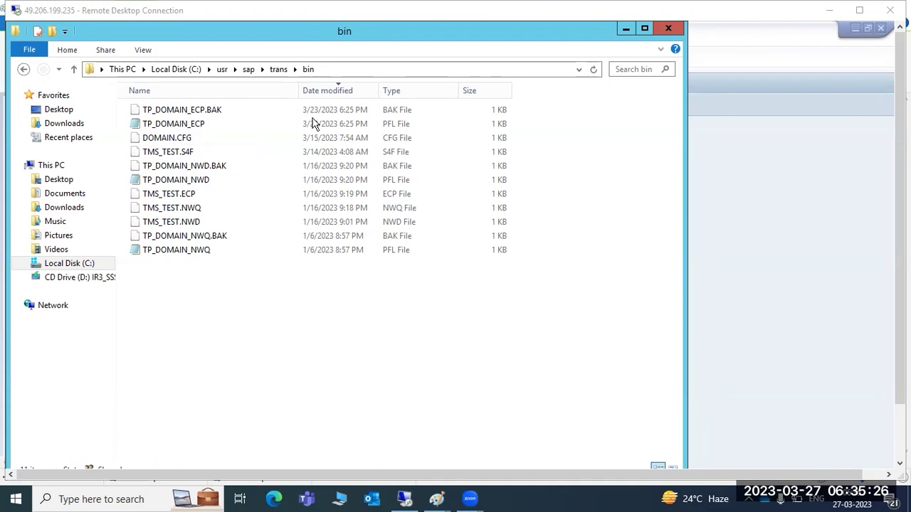
left_click(277, 69)
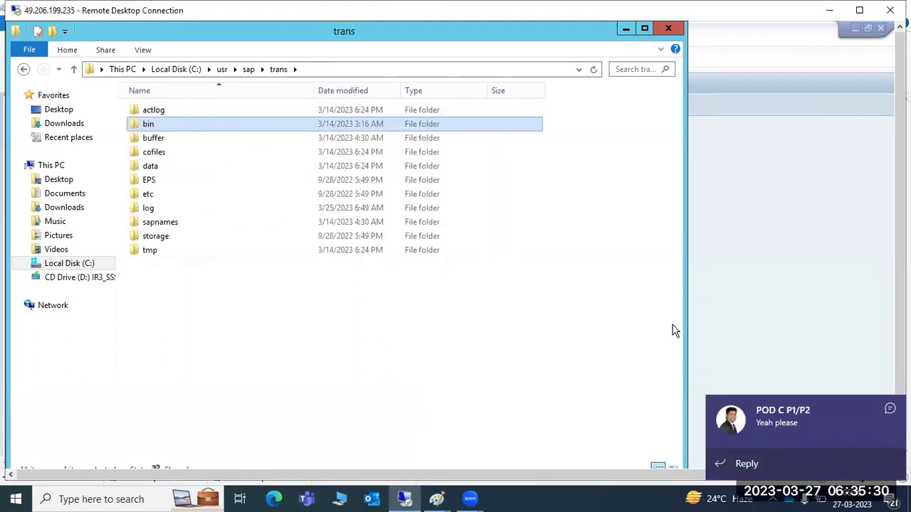
Step: Switch to Teams, open the options of the POD C P1/P2 chat, and close the Teams window
left_click(883, 427)
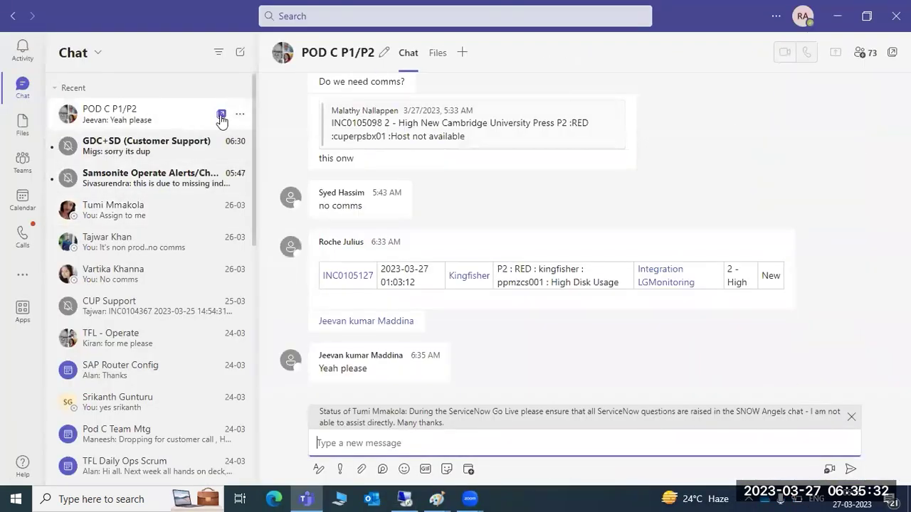
left_click(240, 114)
left_click(276, 221)
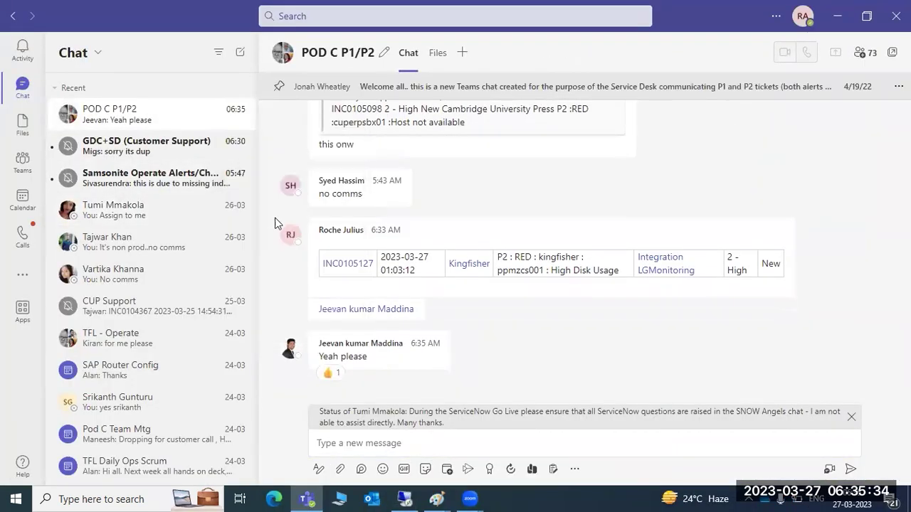
left_click(887, 21)
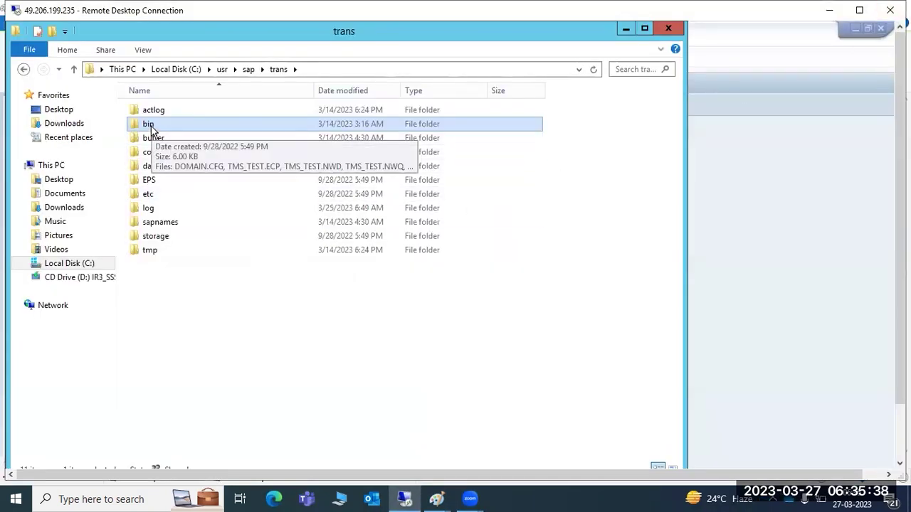
Step: Return to the SAP window, enter SAP as the company name, and confirm it
left_click(758, 234)
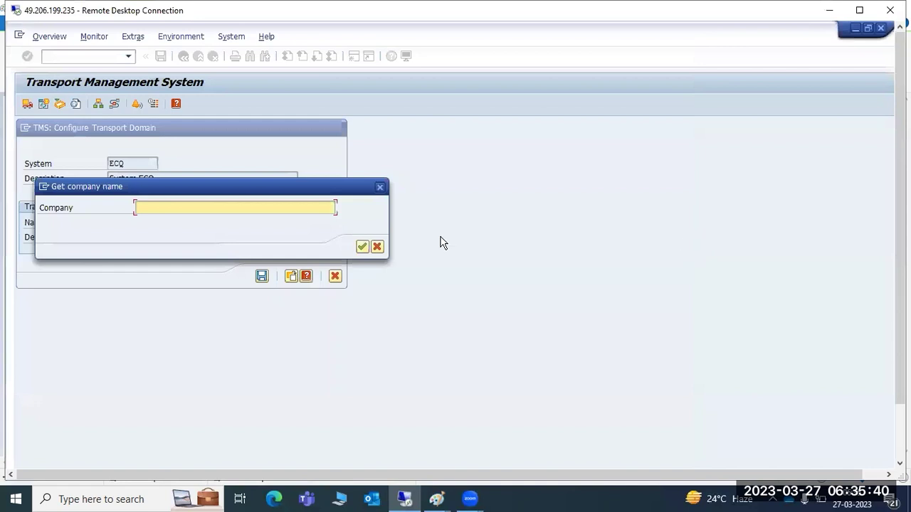
type("SAP")
key("Return")
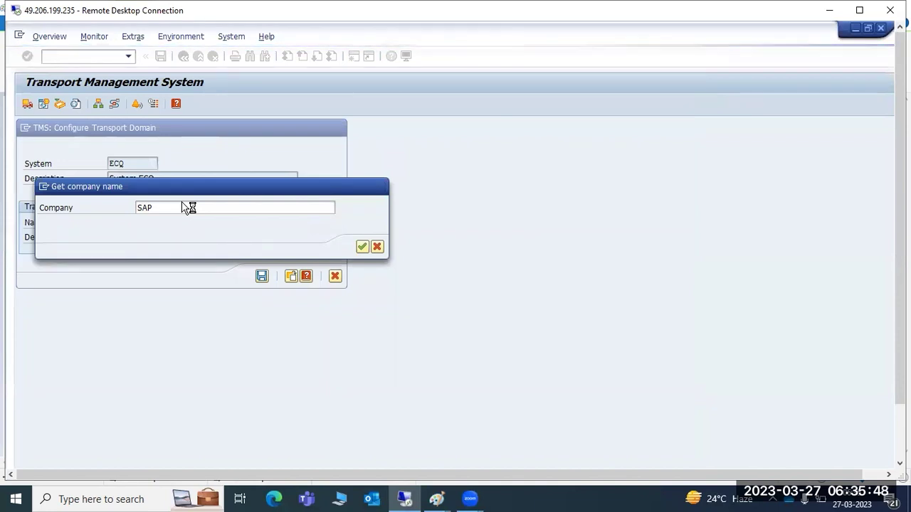
Step: Switch to the TMS diagram in Paint to review the setup instructions under the DEV box, and return to the remote session
mouse_move(437, 498)
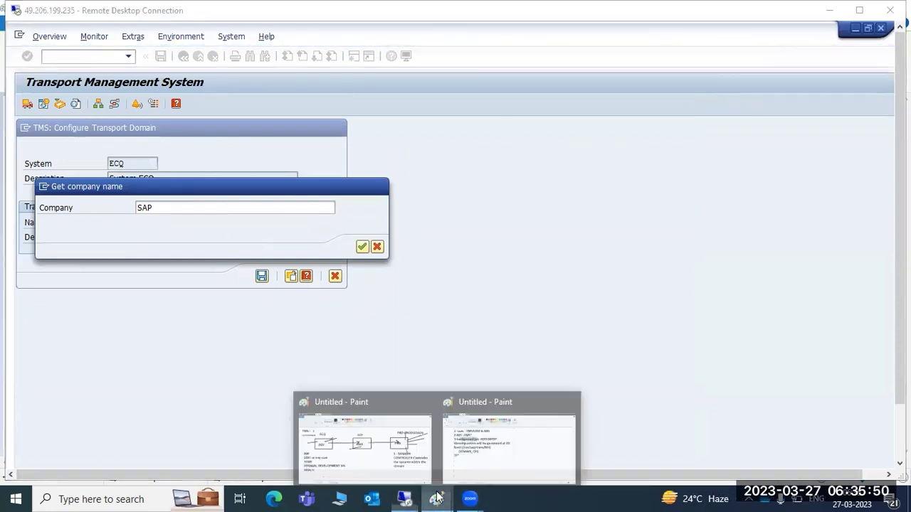
left_click(361, 437)
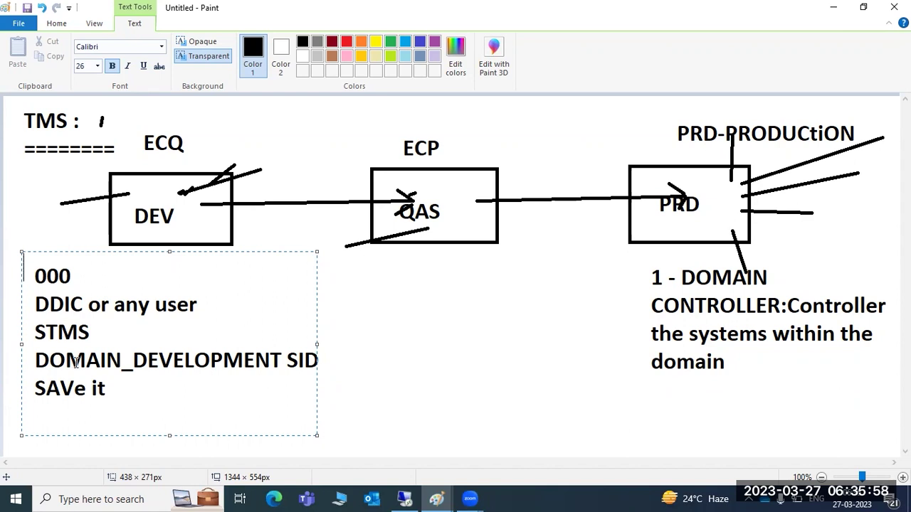
left_click(404, 498)
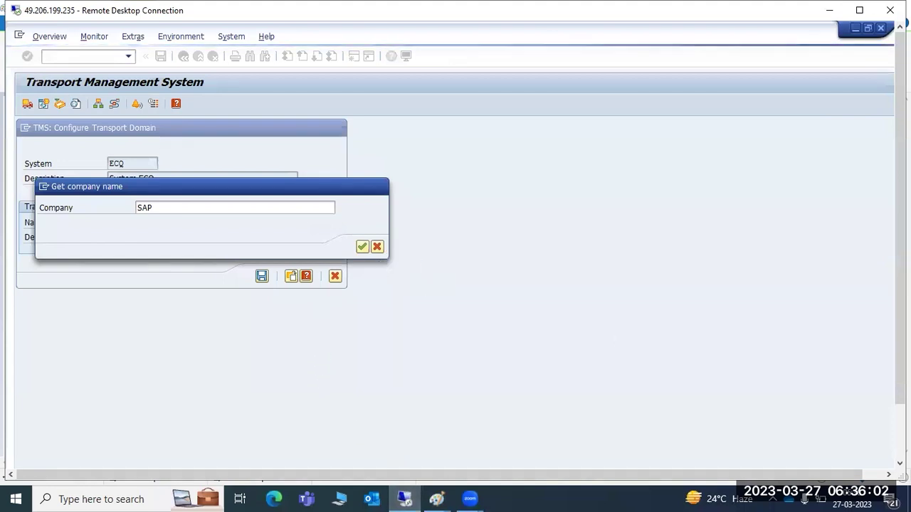
left_click_drag(900, 234, 900, 261)
left_click_drag(900, 395, 871, 365)
Step: Switch to the Paint notes list, highlight the /usr/sap/trans path, and correct the configuration file name to DOMAIN.CFG
left_click(437, 499)
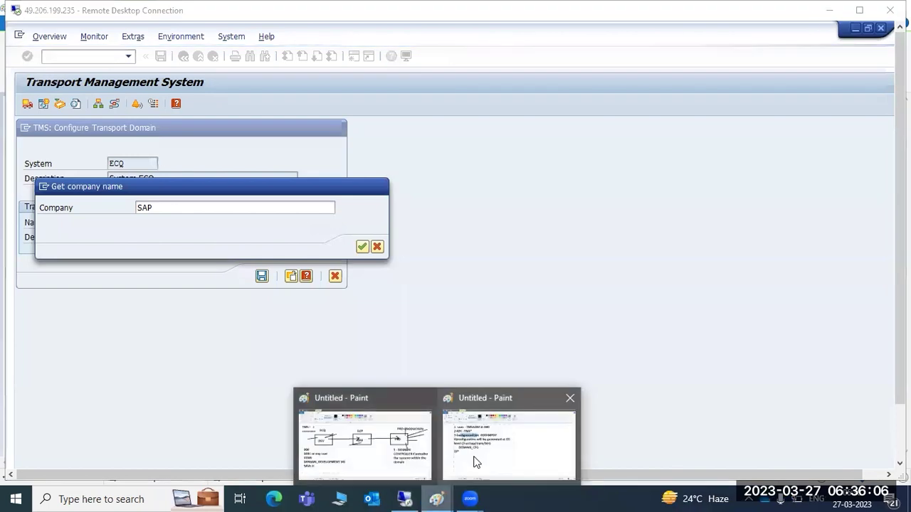
left_click(376, 413)
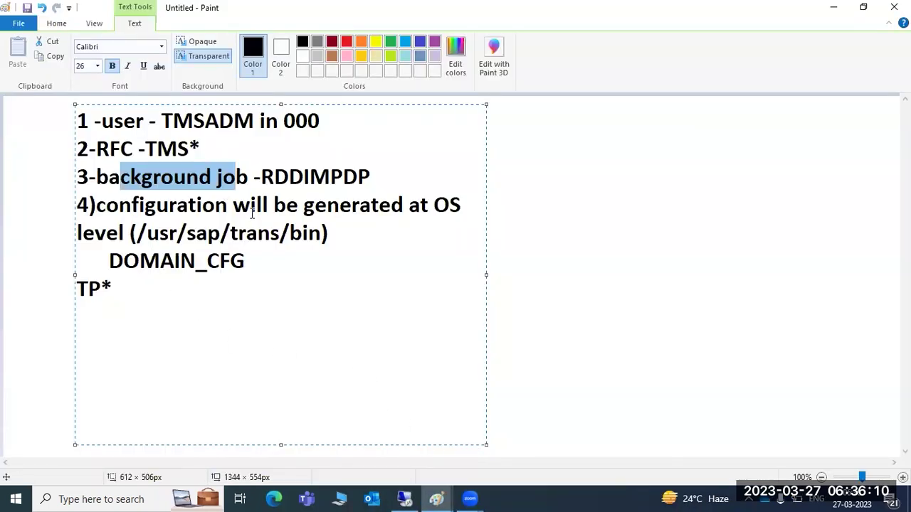
left_click_drag(137, 233, 282, 234)
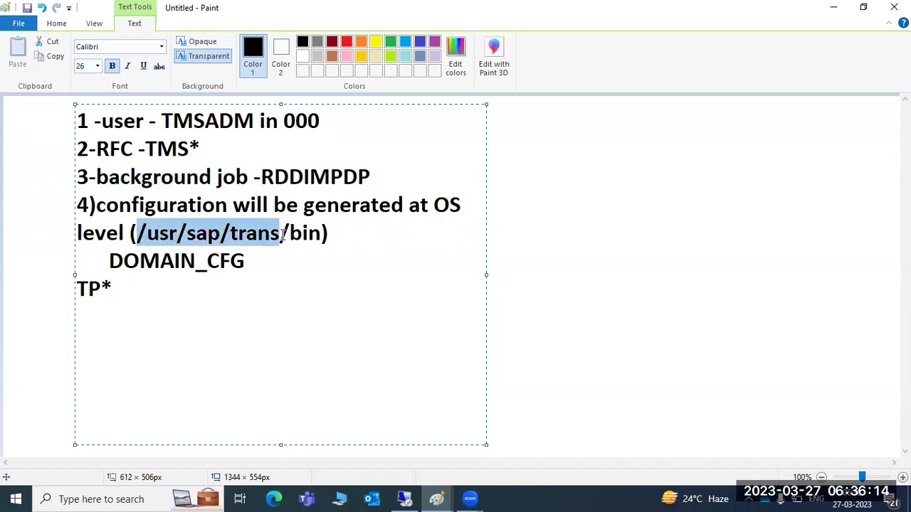
left_click(208, 265)
key("BackSpace")
type(".")
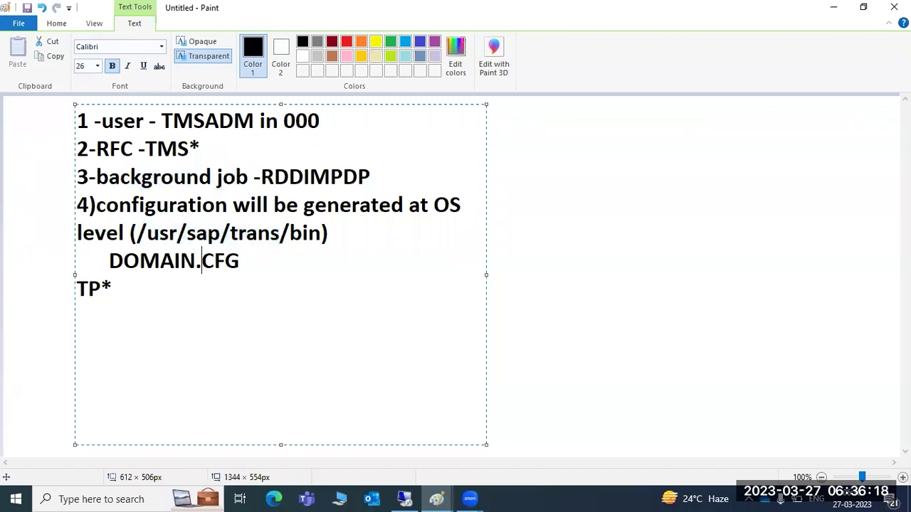
Step: Move TP* up onto the DOMAIN.CFG line of the notes and join the two entries with "and"
left_click(117, 288)
left_click(260, 264)
key("Delete")
type("a")
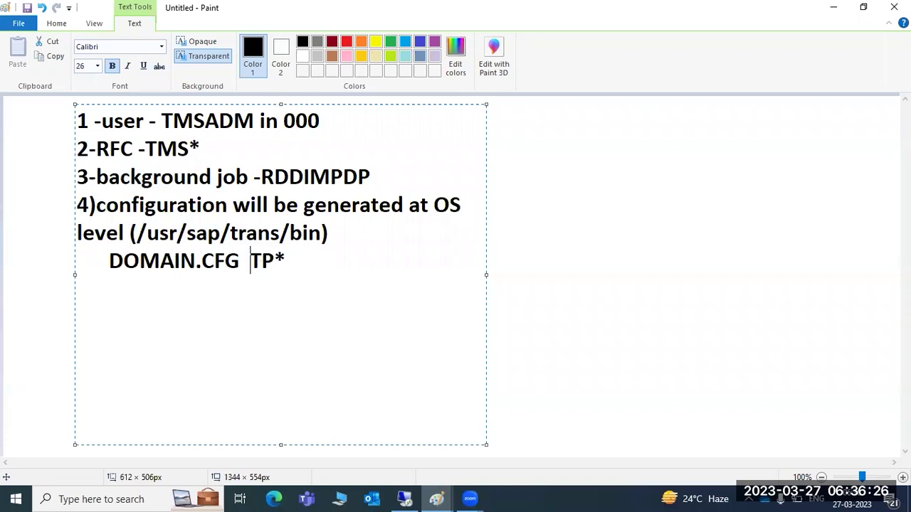
type("nd")
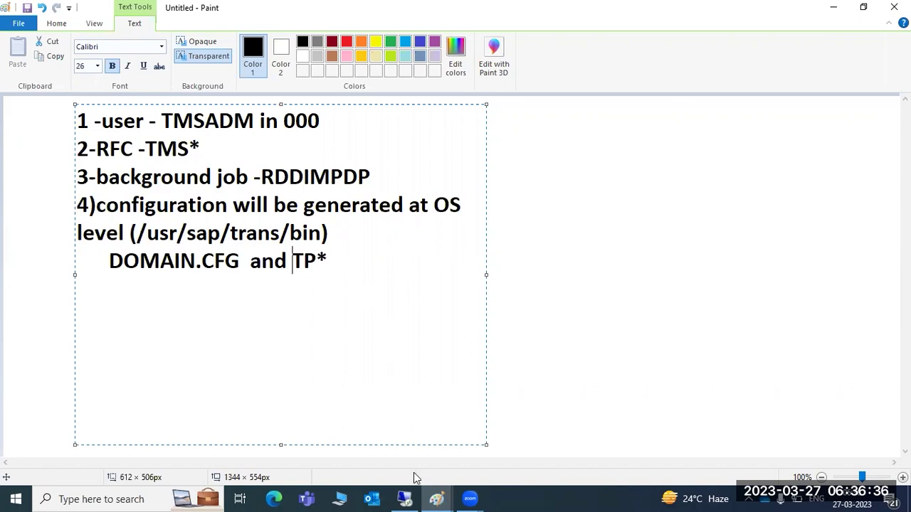
Step: Return to the remote SAP session and set the company address title to Mr. and the country to IN (India)
mouse_move(437, 499)
left_click(342, 434)
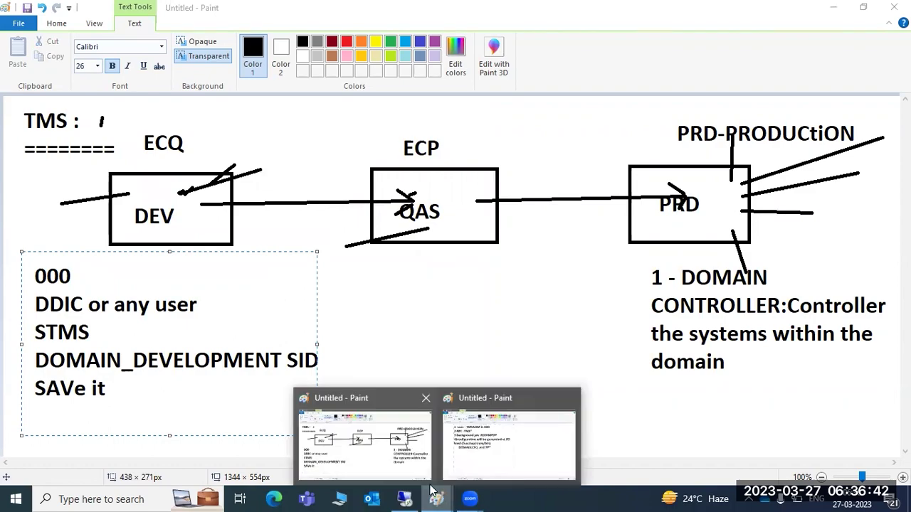
left_click(404, 499)
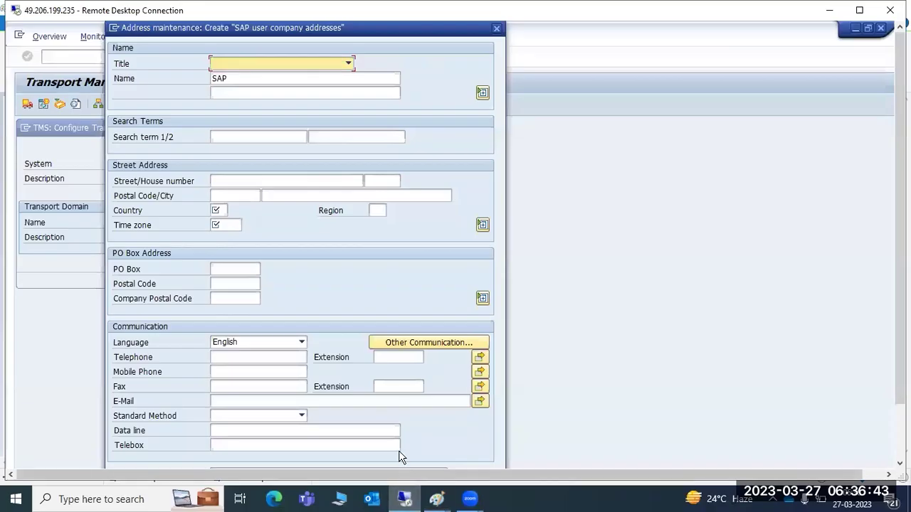
left_click(349, 64)
left_click(255, 90)
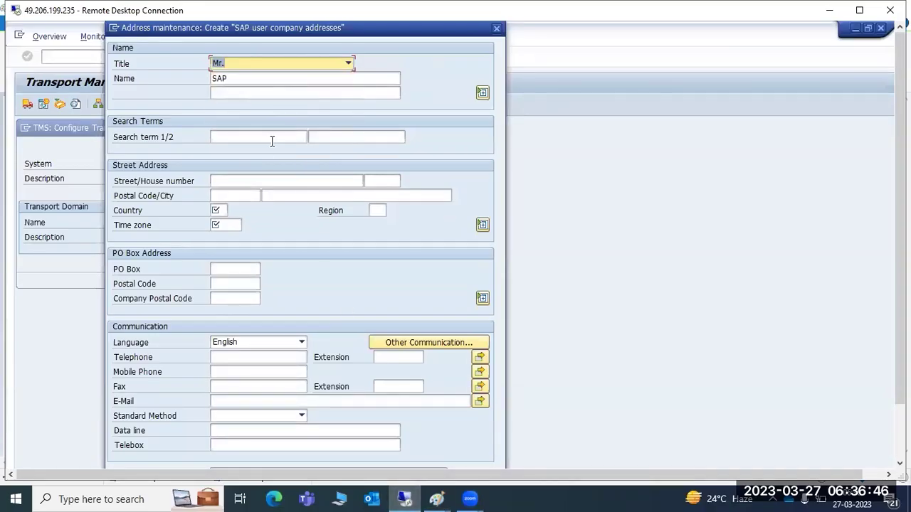
left_click(216, 210)
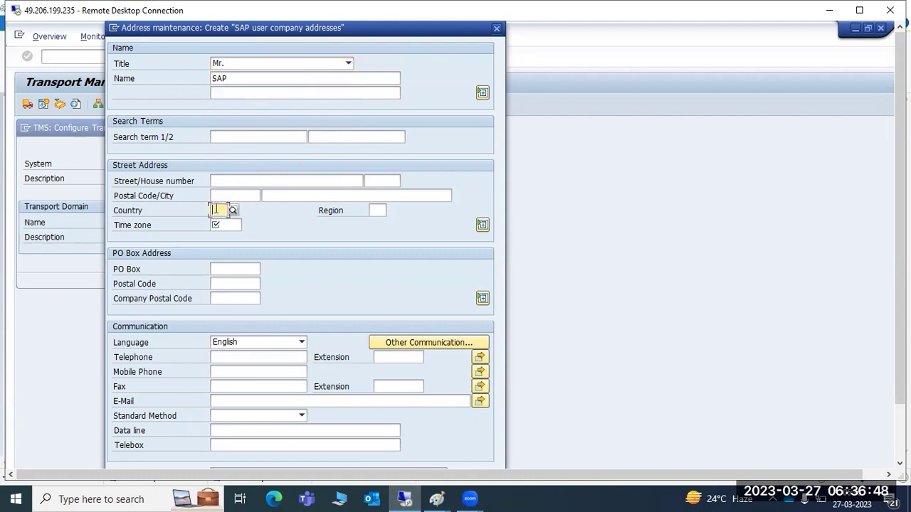
type("IN")
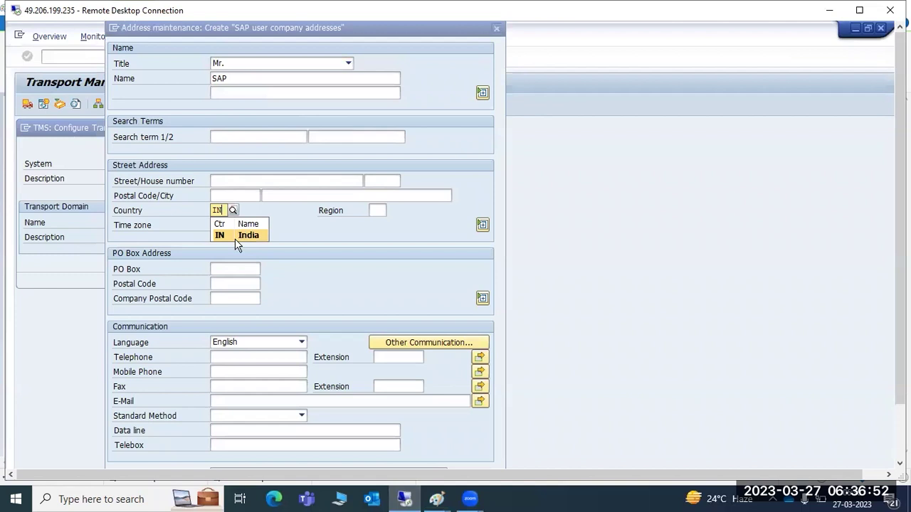
left_click(236, 240)
Step: Set the company address time zone to INDIA and confirm the address entry
left_click(220, 225)
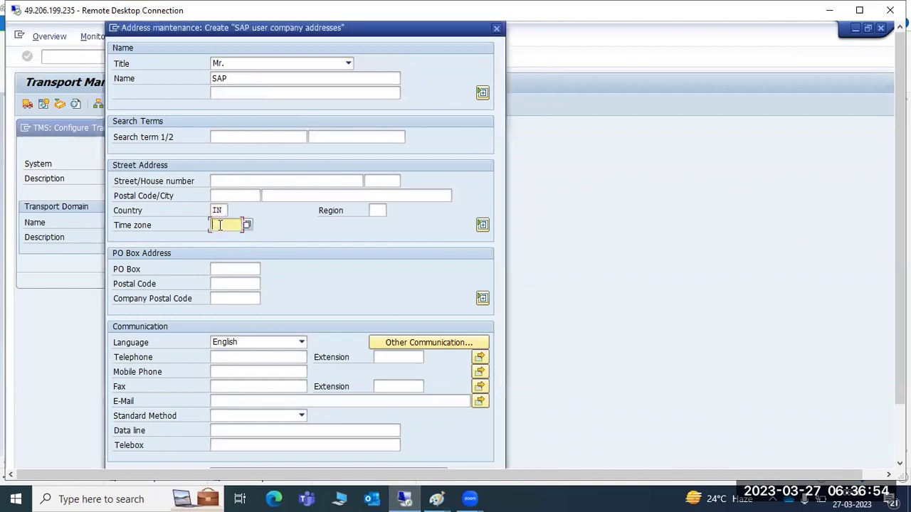
type("IST")
key("BackSpace")
key("BackSpace")
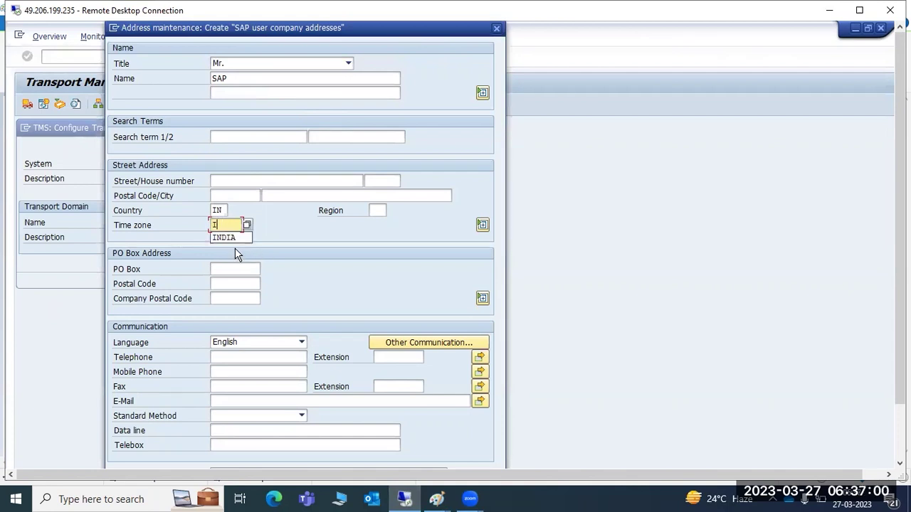
left_click(228, 238)
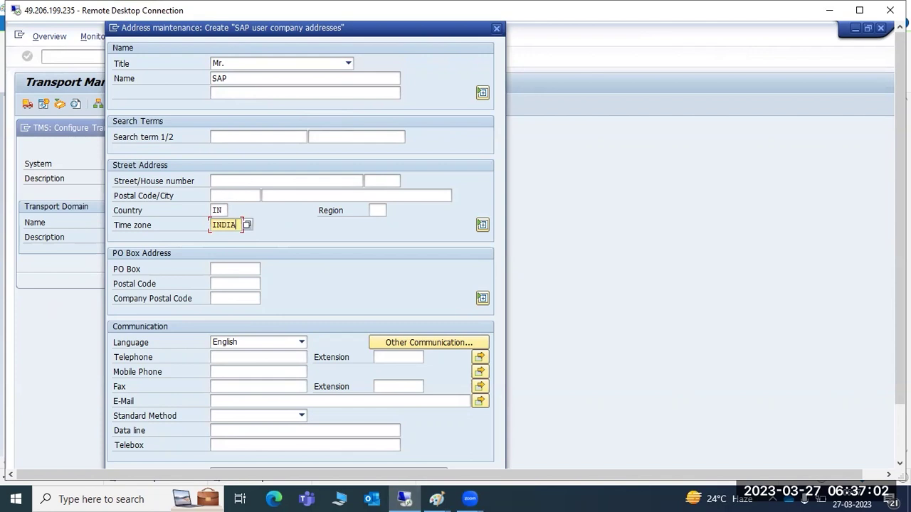
left_click_drag(900, 242, 900, 295)
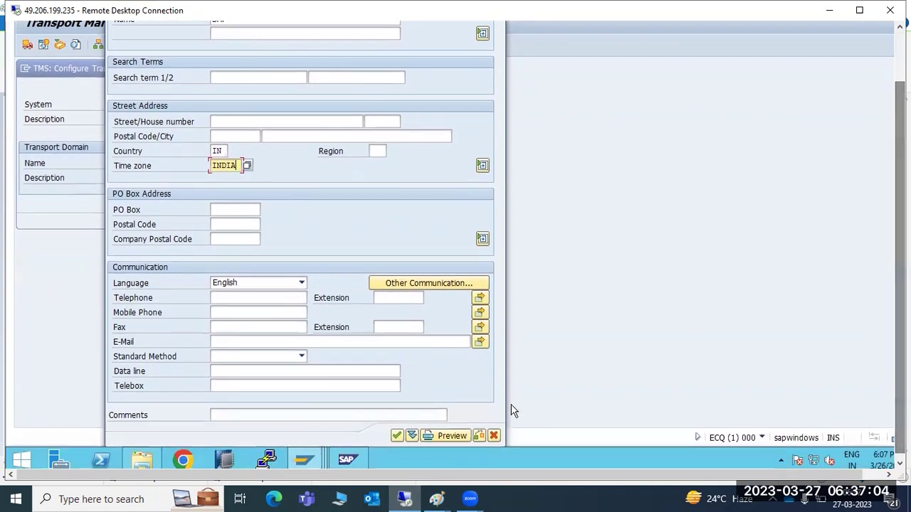
left_click(398, 436)
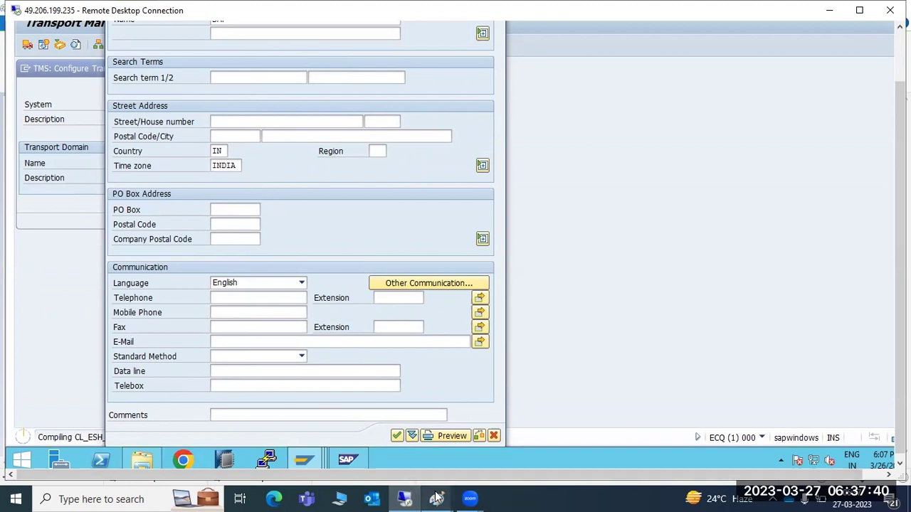
Step: Open the bin folder of the transport directory to examine its configuration files, and return to the SAP address form
mouse_move(436, 498)
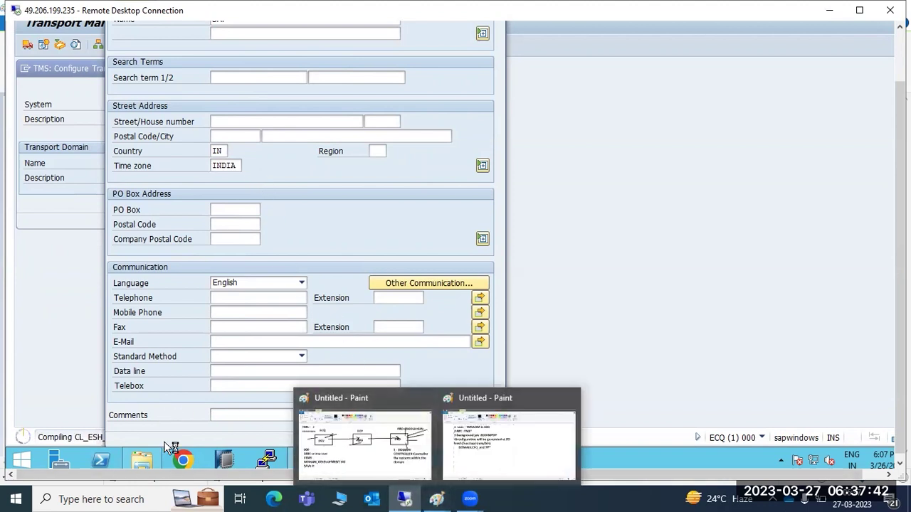
left_click(154, 458)
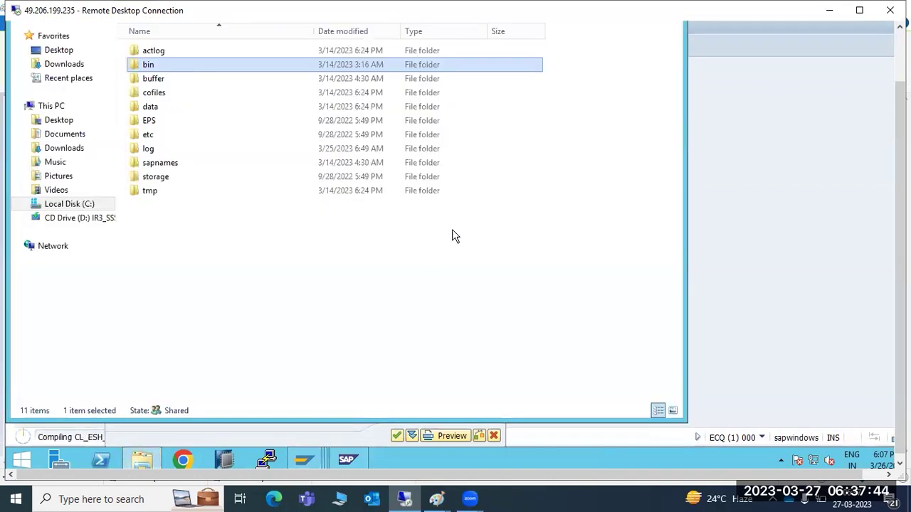
double_click(171, 68)
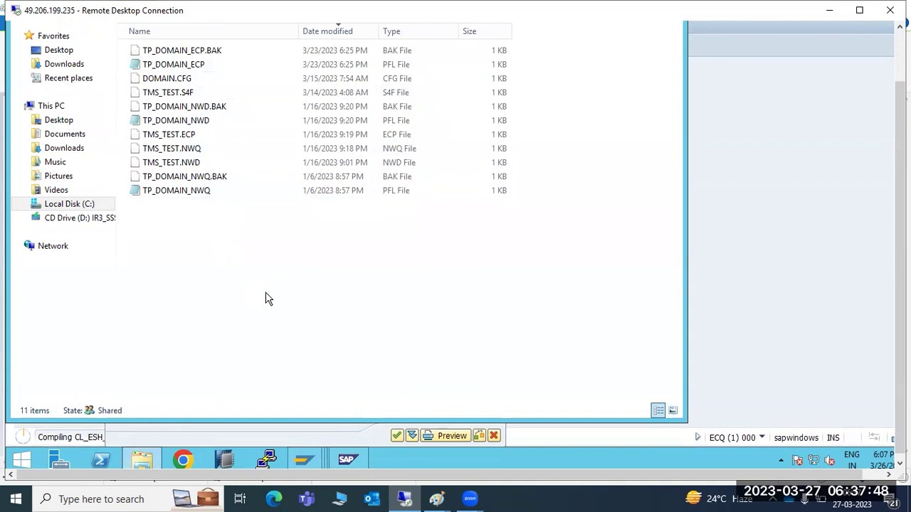
left_click(796, 322)
left_click_drag(899, 306, 865, 348)
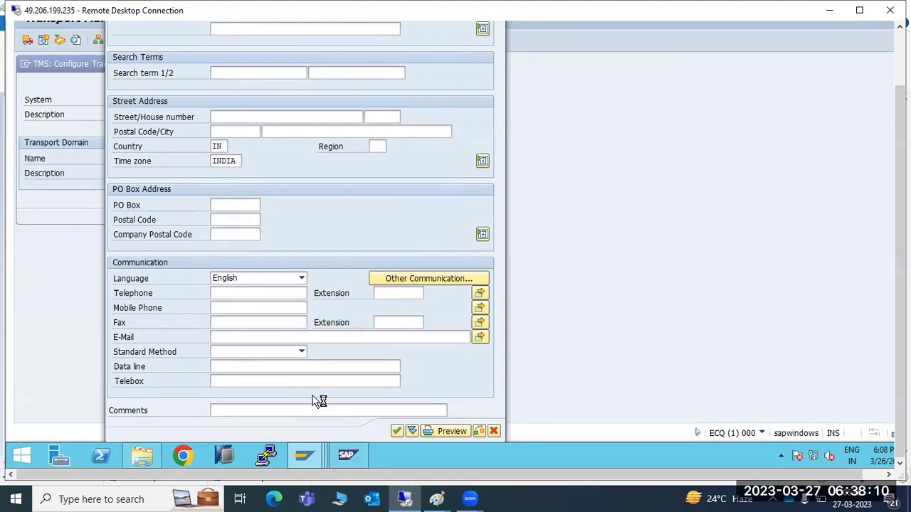
Step: Switch to the TMS diagram in Paint to review the domain setup instructions, and return to the remote session
left_click(352, 456)
left_click(352, 456)
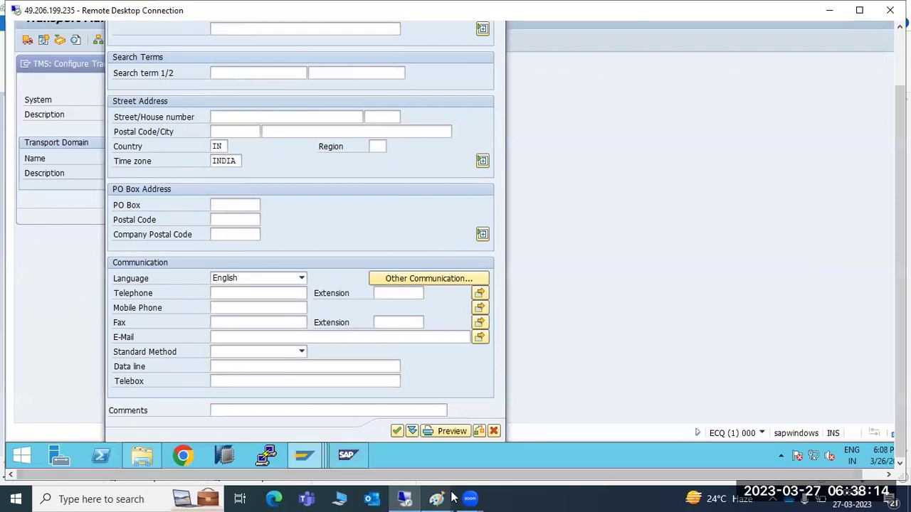
mouse_move(437, 498)
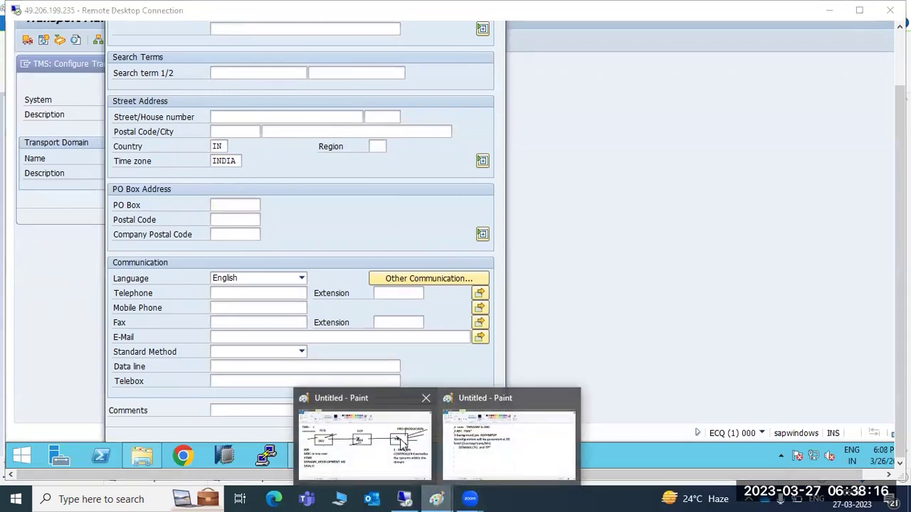
left_click(364, 444)
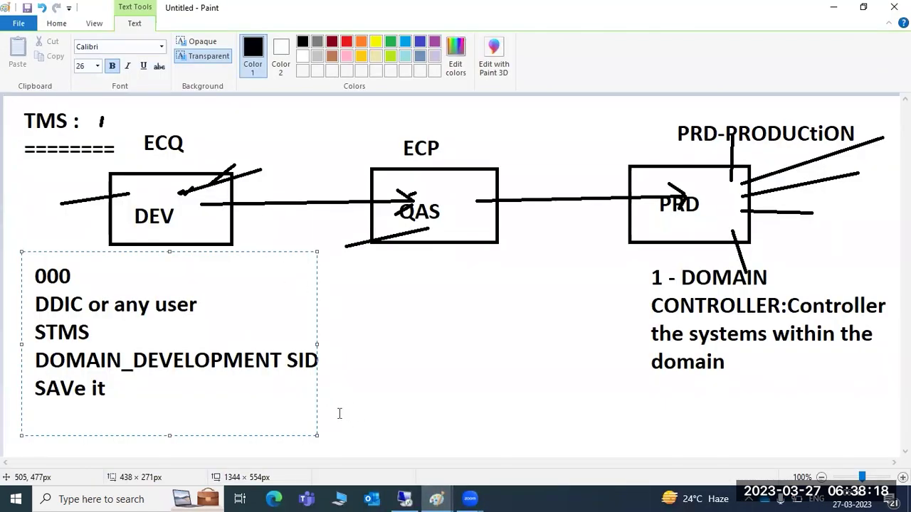
left_click(404, 498)
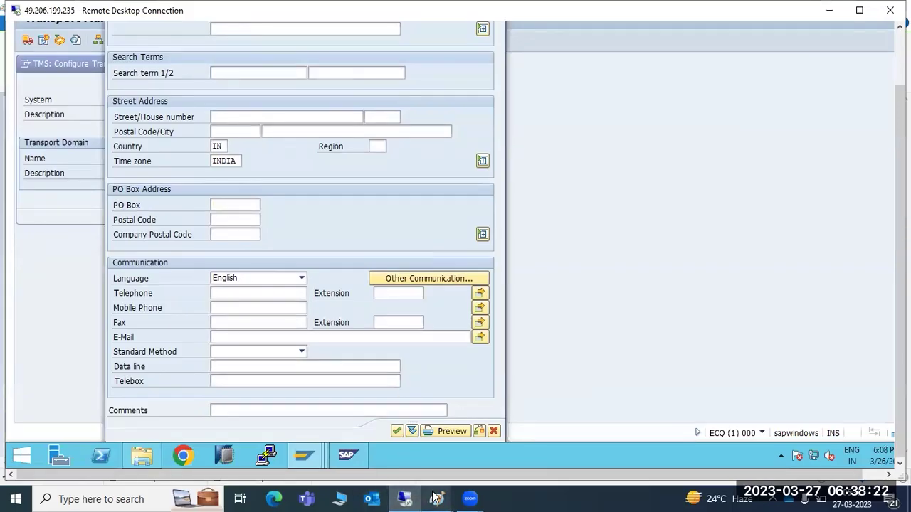
mouse_move(436, 496)
left_click(325, 421)
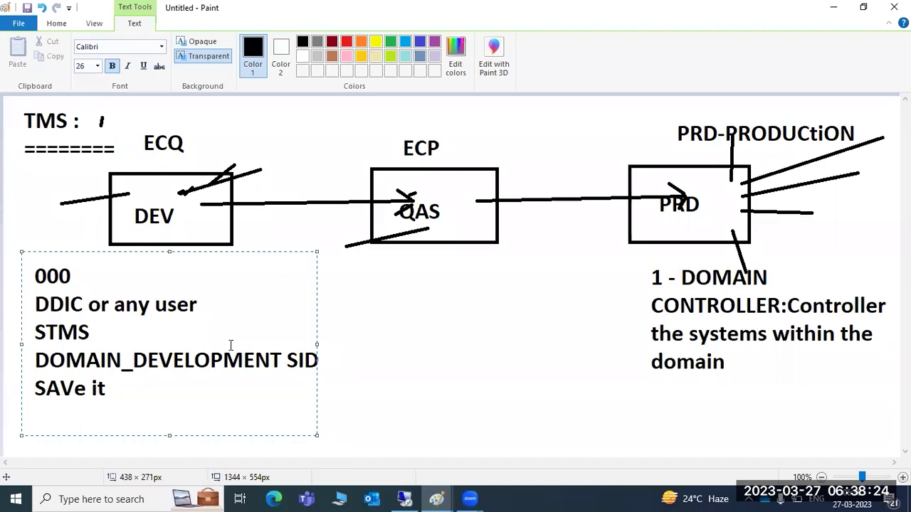
left_click(406, 498)
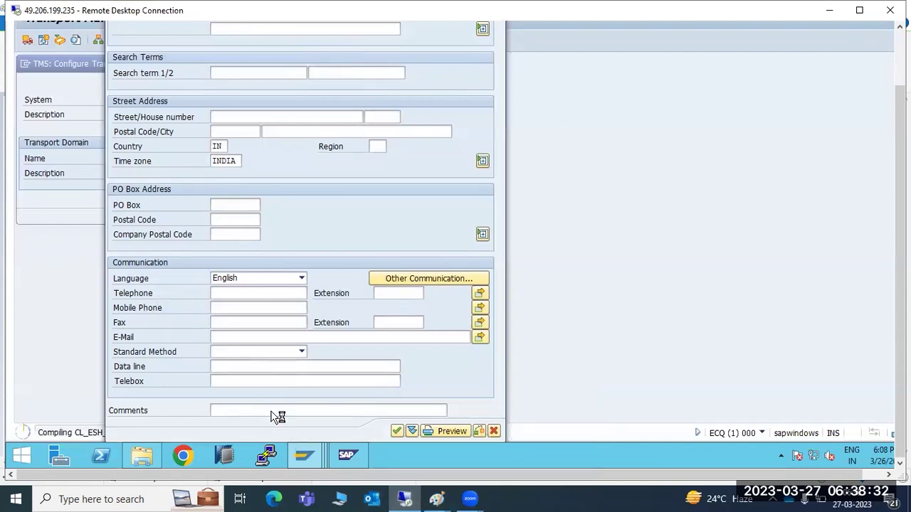
Step: Bring up the ECP SAP Easy Access session, and switch to Paint to look over the notes list and the TMS diagram
mouse_move(305, 455)
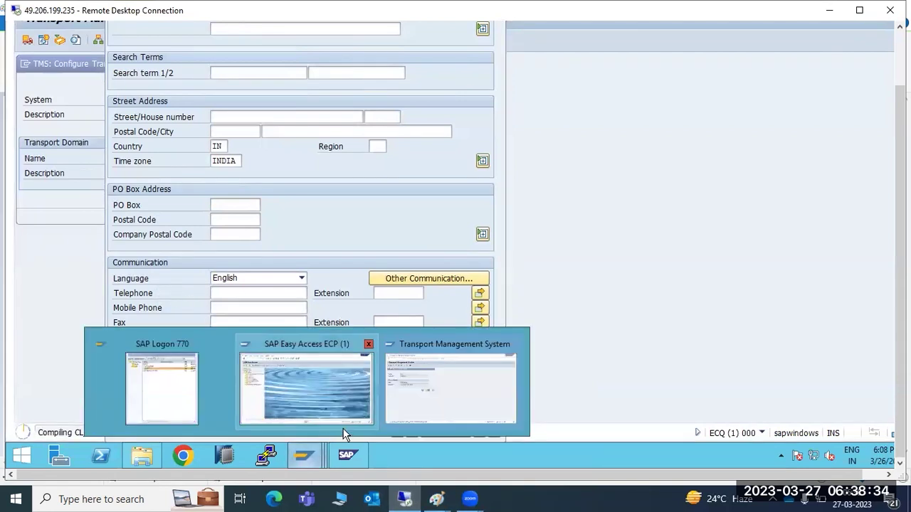
left_click(326, 379)
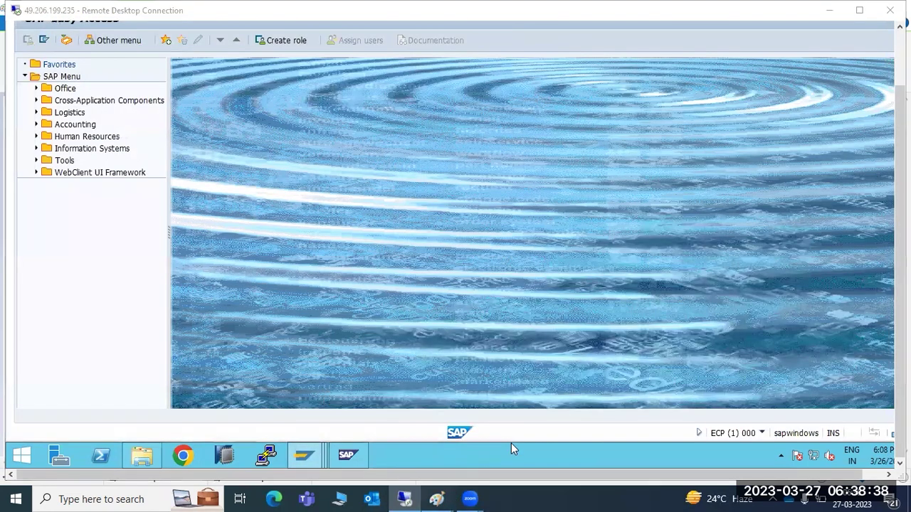
mouse_move(436, 499)
left_click(509, 426)
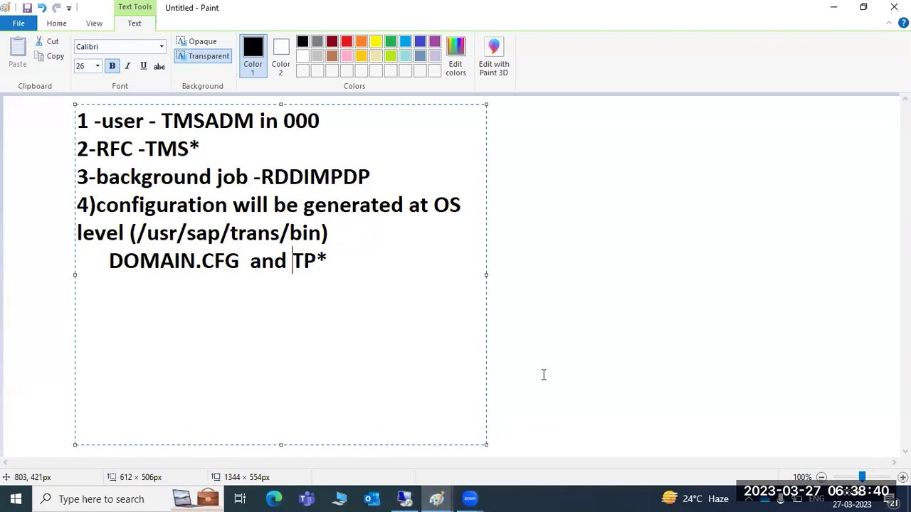
mouse_move(431, 488)
left_click(391, 415)
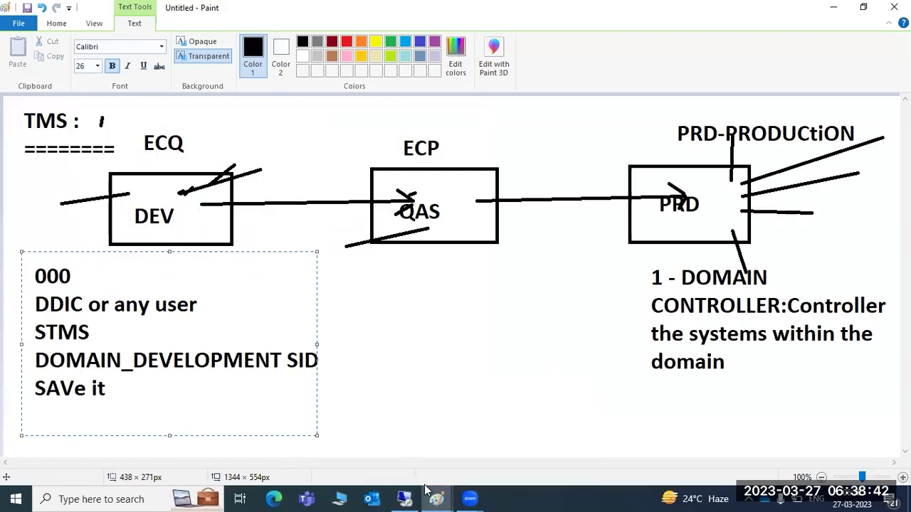
Step: In the Paint notes, add the underlined heading "How to add or include the systems into DOMAIN CONtROLLER :" beside the numbered list
left_click(551, 425)
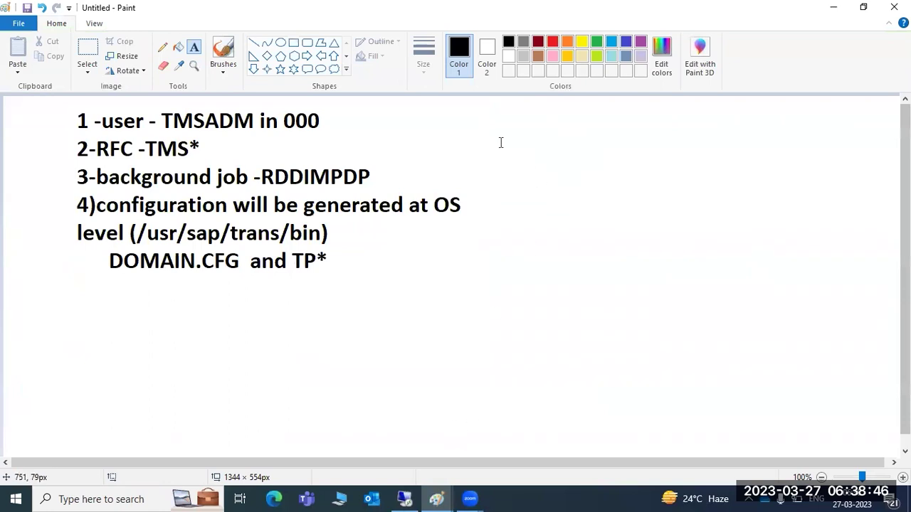
mouse_move(488, 110)
left_mouse_down()
mouse_move(590, 301)
mouse_move(740, 426)
mouse_move(868, 436)
left_mouse_up()
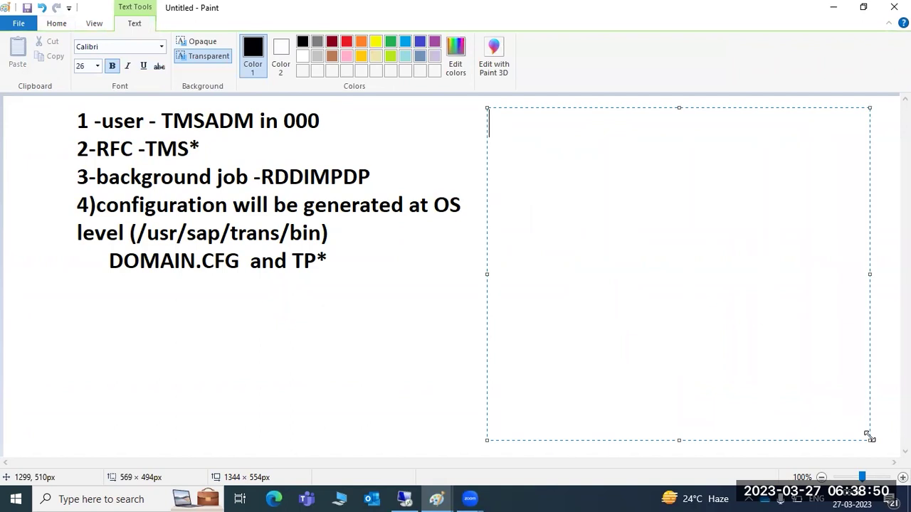
type("How to ad")
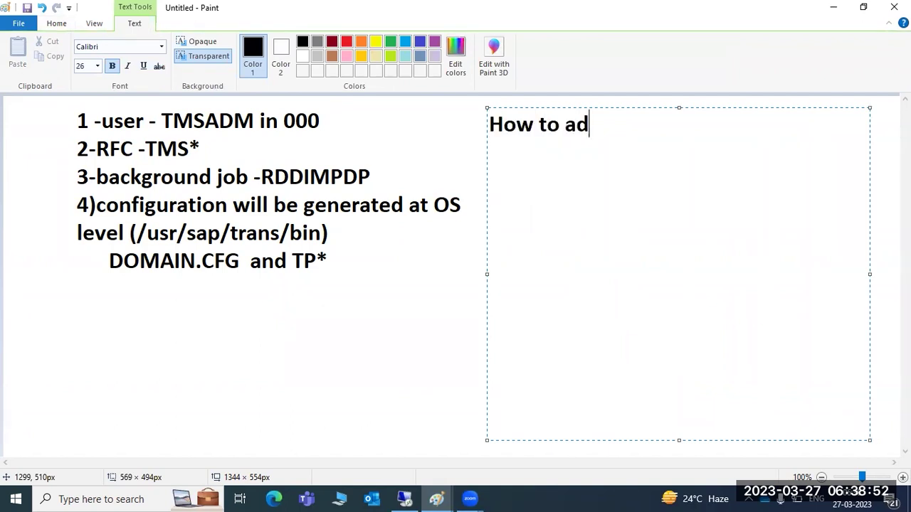
type("d or")
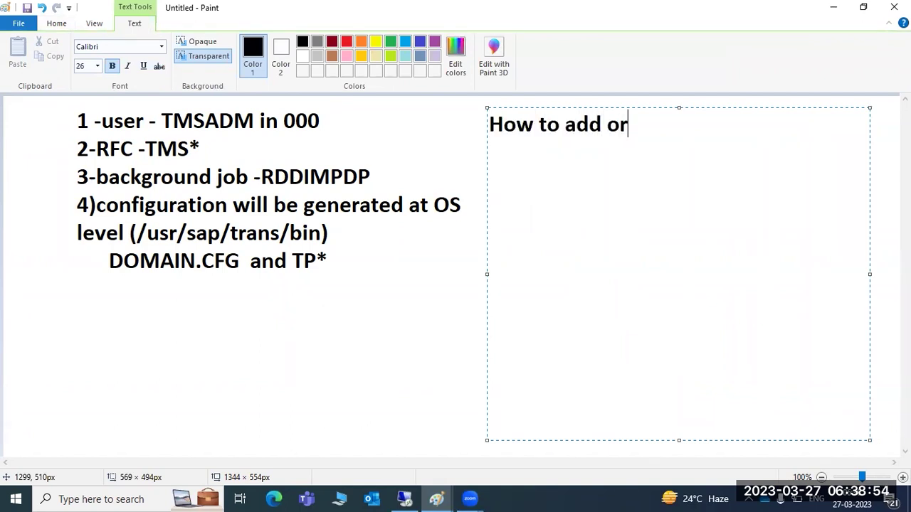
type(" include the systems i")
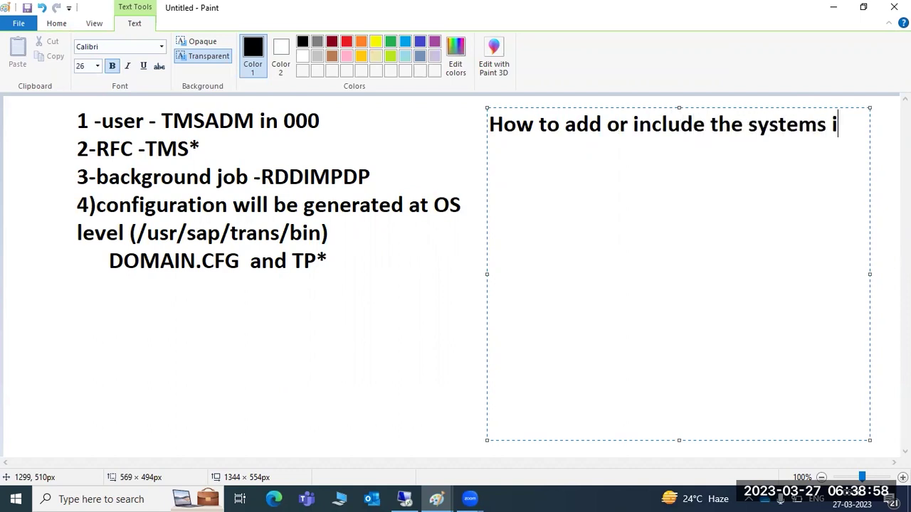
type("nto DOMAI")
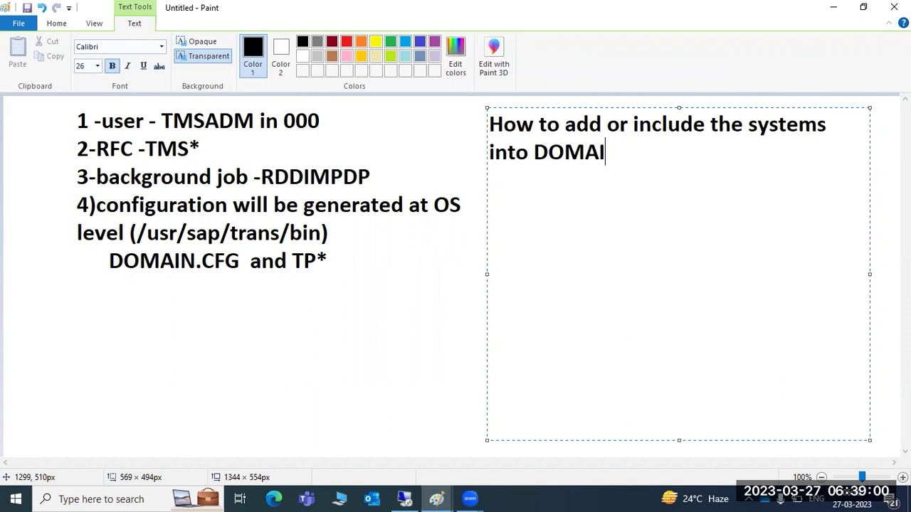
type("N CONtRO")
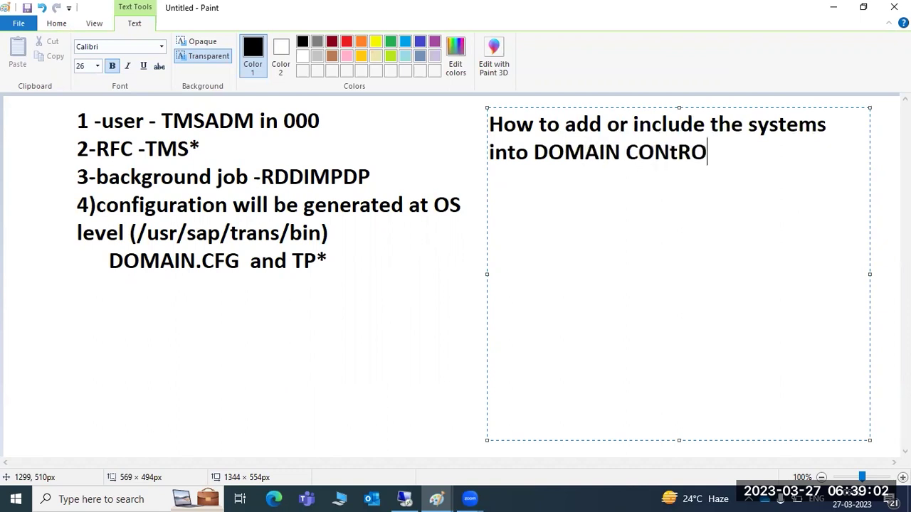
type("LLER :")
key("Return")
type("=========================")
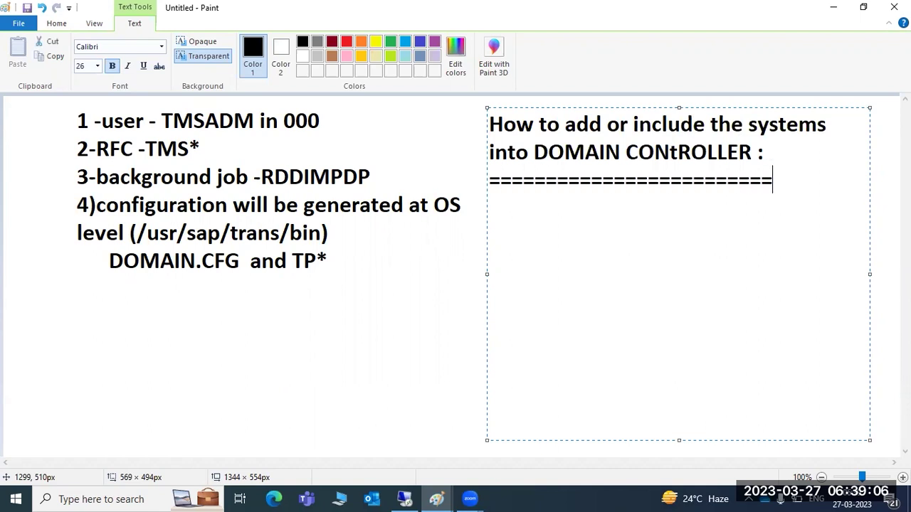
Step: Review the DEV box instructions in the Paint TMS diagram, and return to the notes list
mouse_move(436, 499)
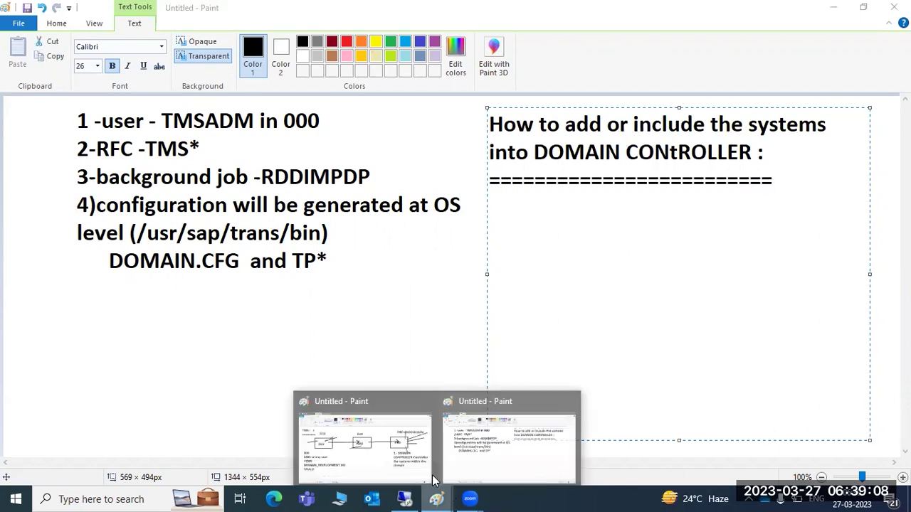
left_click(392, 439)
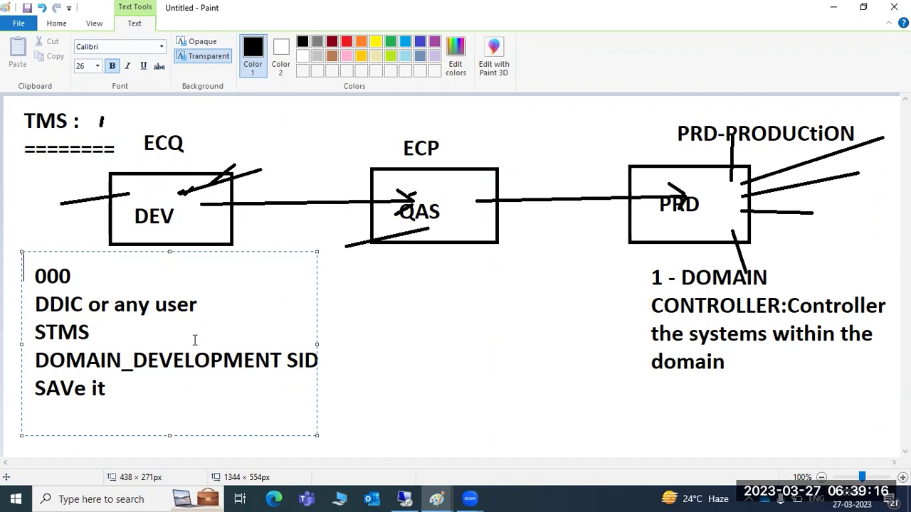
left_click(436, 497)
left_click(451, 463)
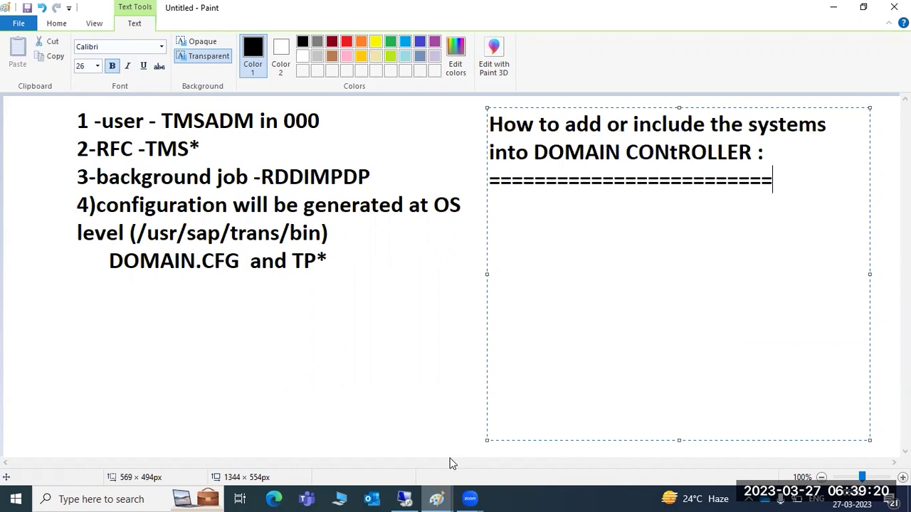
Step: Frame the numbered notes with an empty text box, and place another around the new heading and the blank area below it
mouse_move(49, 101)
left_mouse_down()
mouse_move(235, 213)
mouse_move(477, 338)
left_mouse_up()
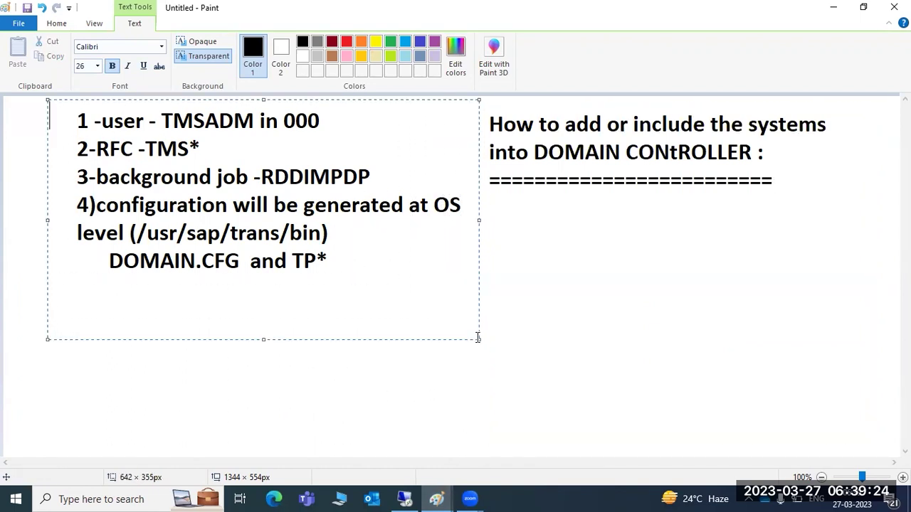
left_click(342, 399)
left_click_drag(468, 108, 880, 460)
Step: Switch to the ECQ Transport Management System window in the remote session to check the save's progress, and return to the Paint notes
left_click(404, 499)
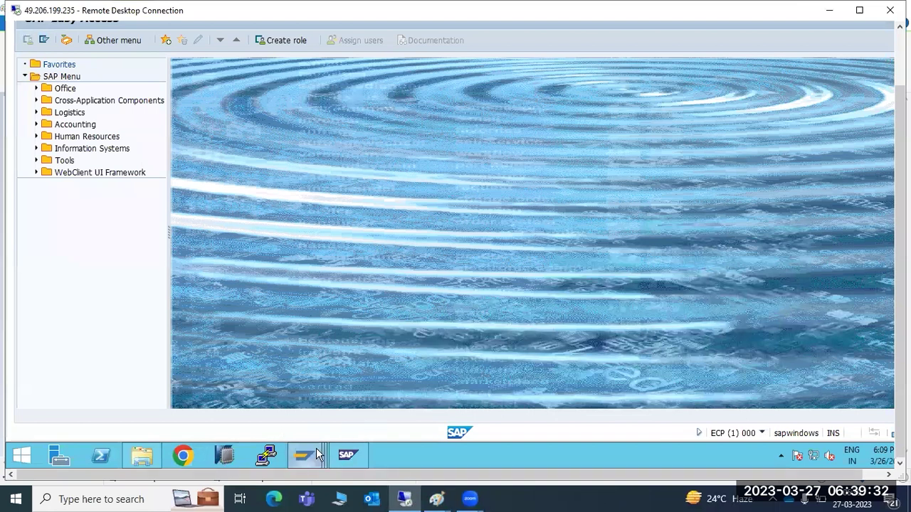
mouse_move(311, 451)
left_click(498, 376)
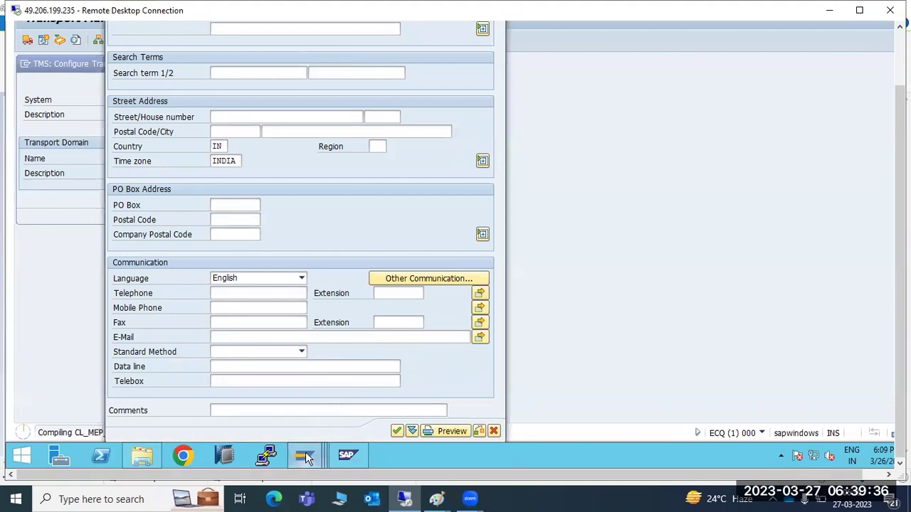
mouse_move(309, 454)
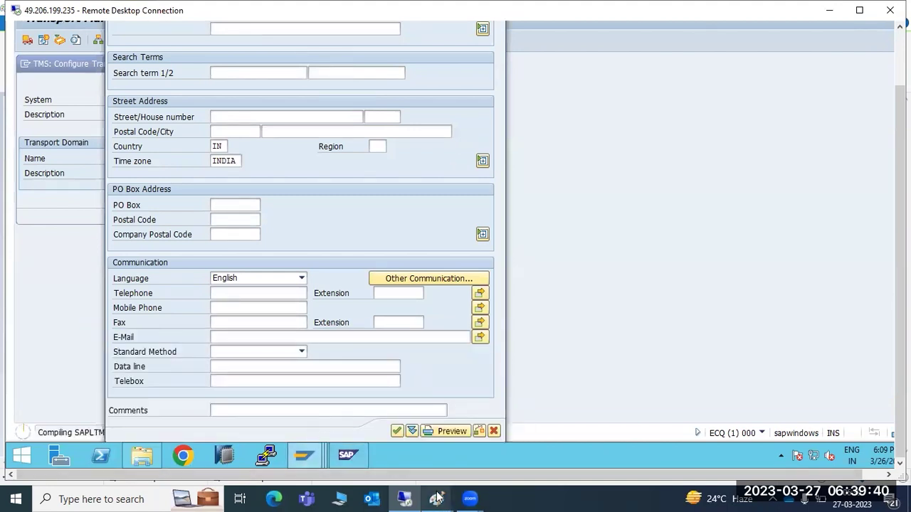
mouse_move(436, 498)
left_click(483, 451)
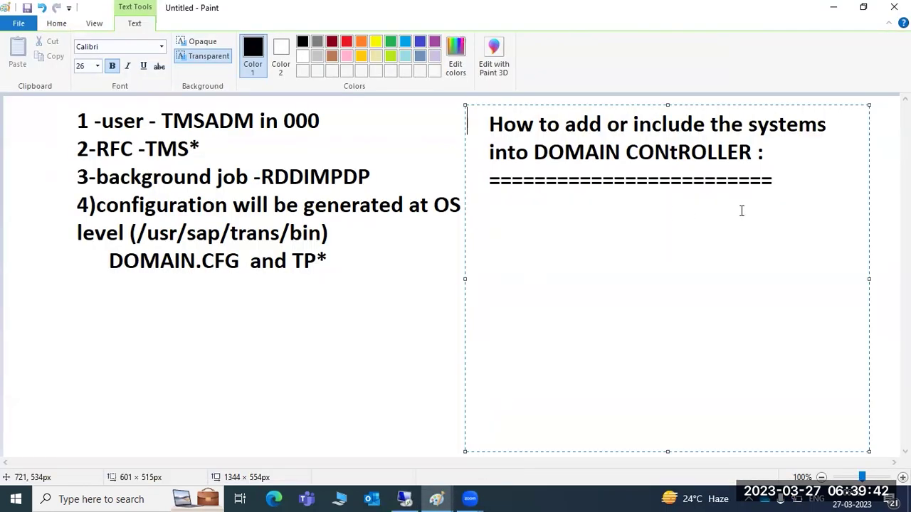
Step: Add the line "Login to 000" below the underlined heading in the notes
key("Down")
key("Down")
key("Down")
type("Login tto")
key("BackSpace")
key("BackSpace")
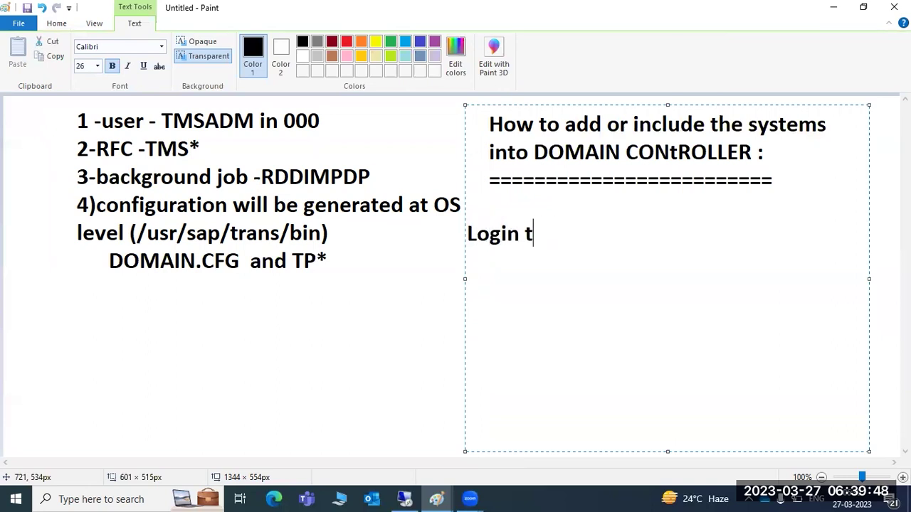
type("o 000 ")
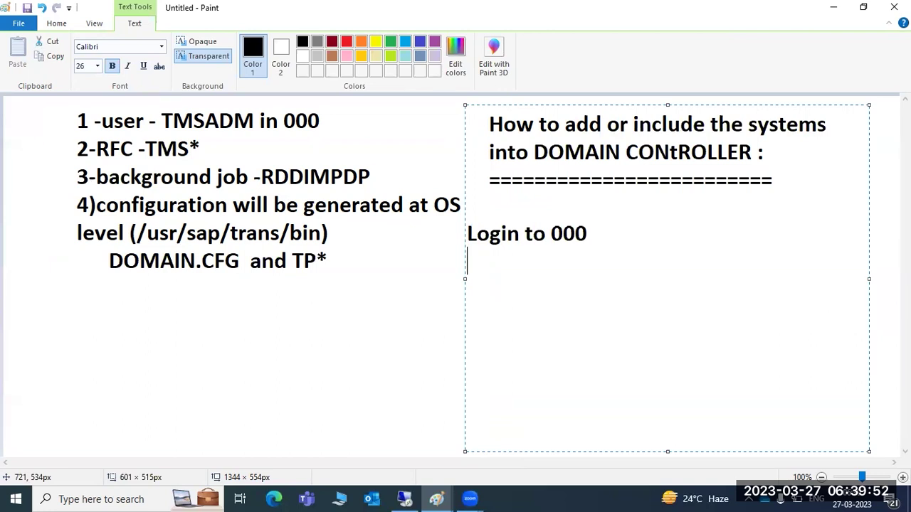
Step: Continue the notes with the lines "DDIC or any user" and "STMS", and begin a line with "DOMAIN_" after a blank line
type("DDIC o")
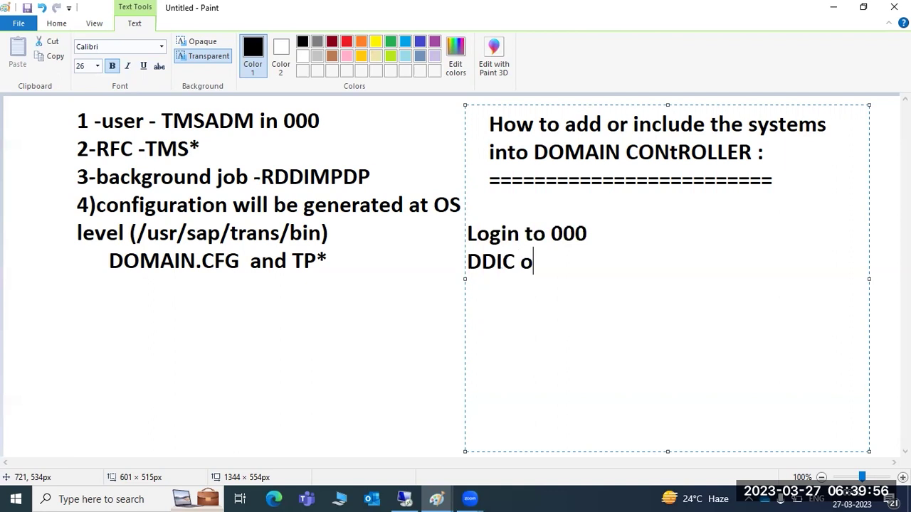
type("r any user")
key("Return")
type("STMS")
key("Return")
key("Return")
type("DOMAIN_DEV")
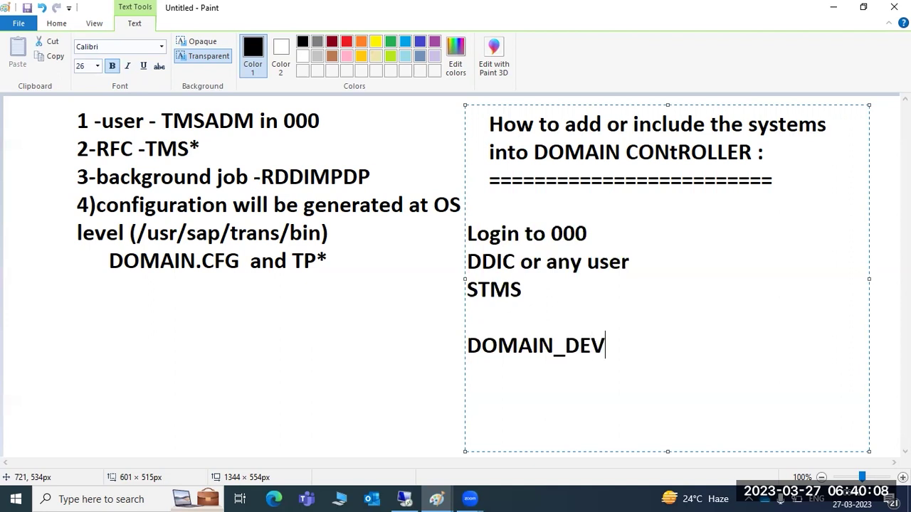
key("BackSpace")
key("BackSpace")
key("BackSpace")
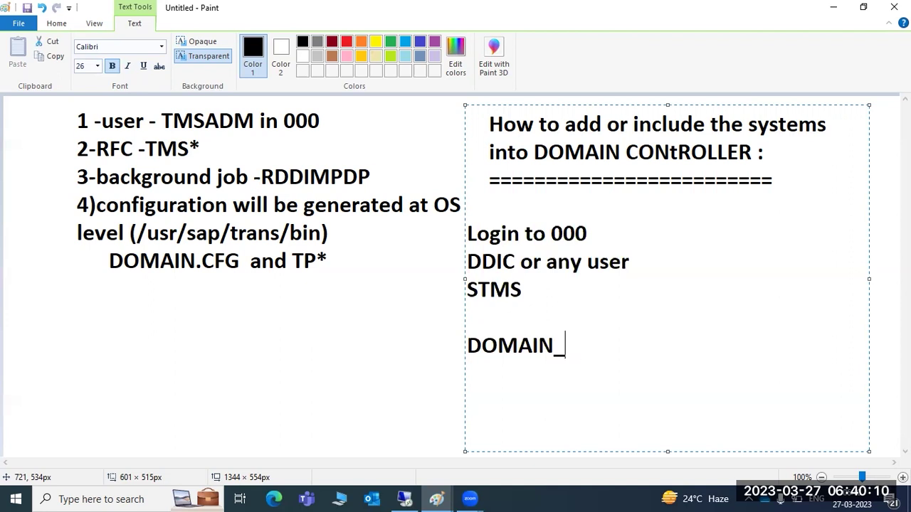
Step: Review the DEV instructions in the Paint TMS diagram, and switch to the ECQ Transport Management System window in the remote session
mouse_move(436, 498)
left_click(380, 447)
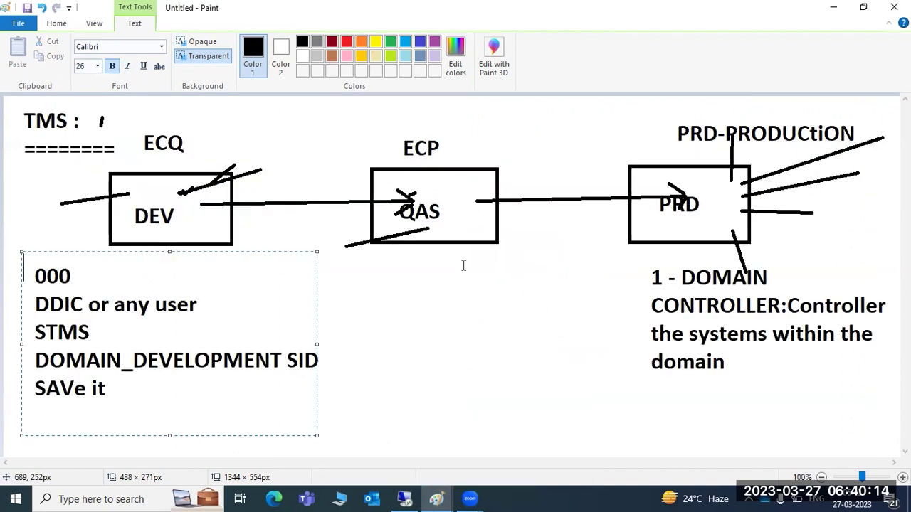
left_click(448, 223)
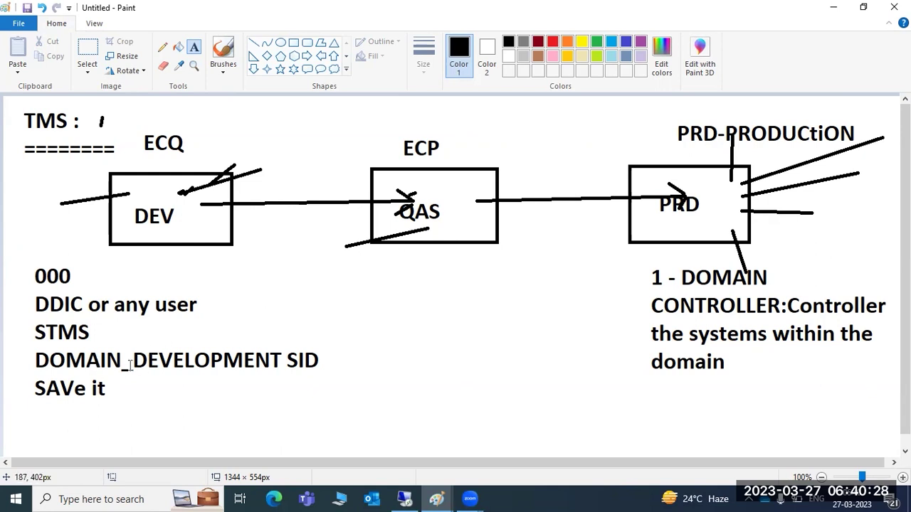
left_click(405, 499)
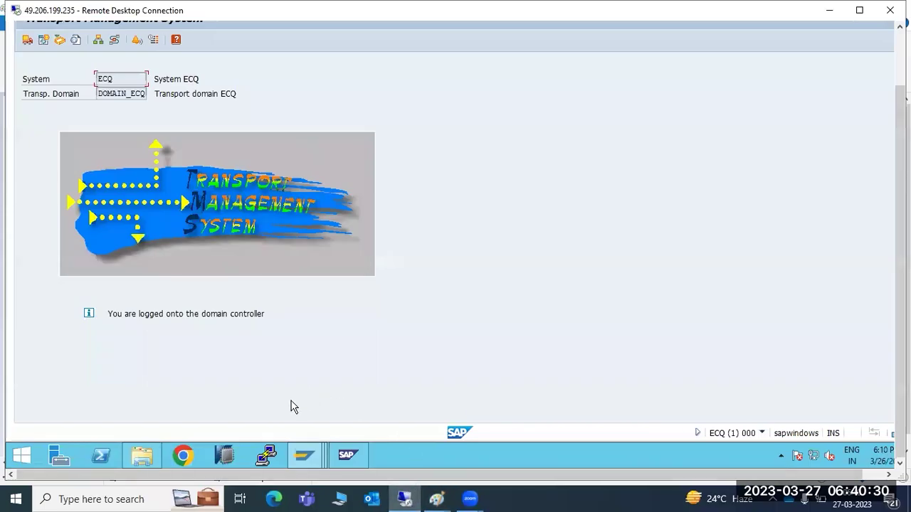